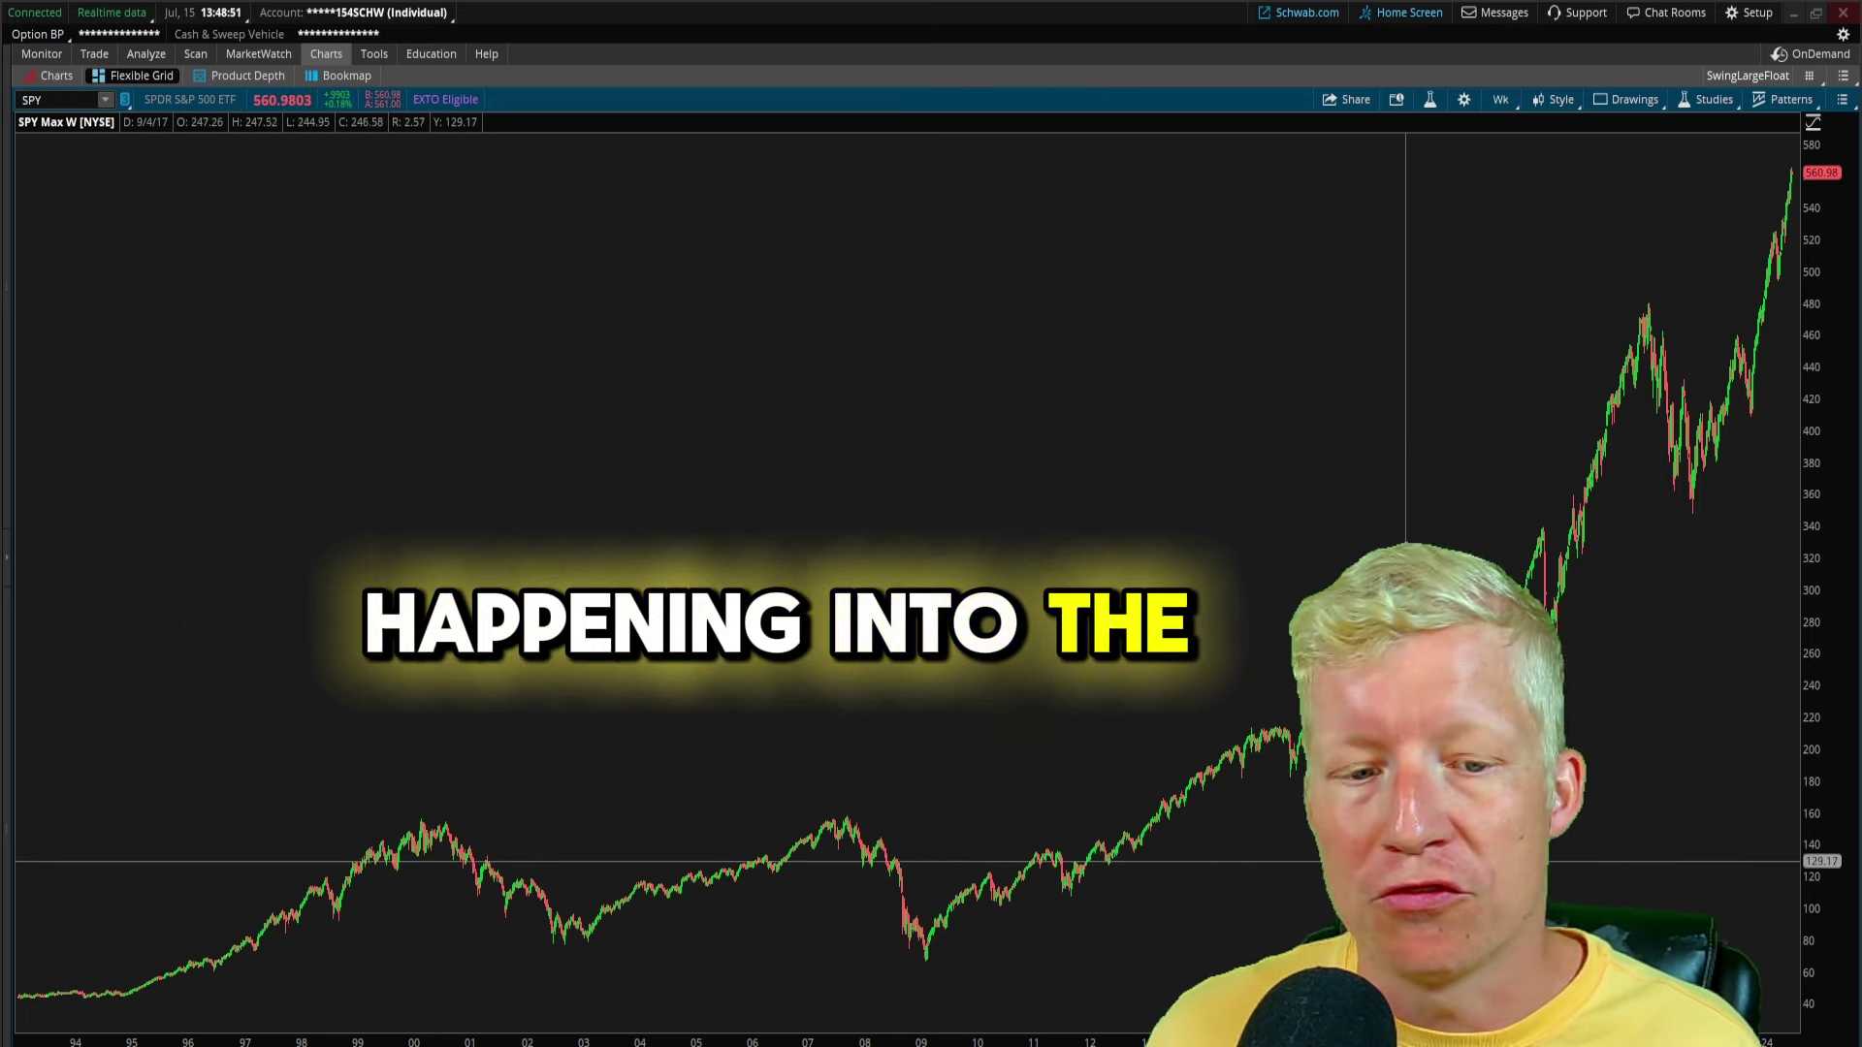
# Step: Draw a rectangle over the early-2000s prices on the SPY chart
pyautogui.middleClick(1084, 782)
pyautogui.click(1064, 853)
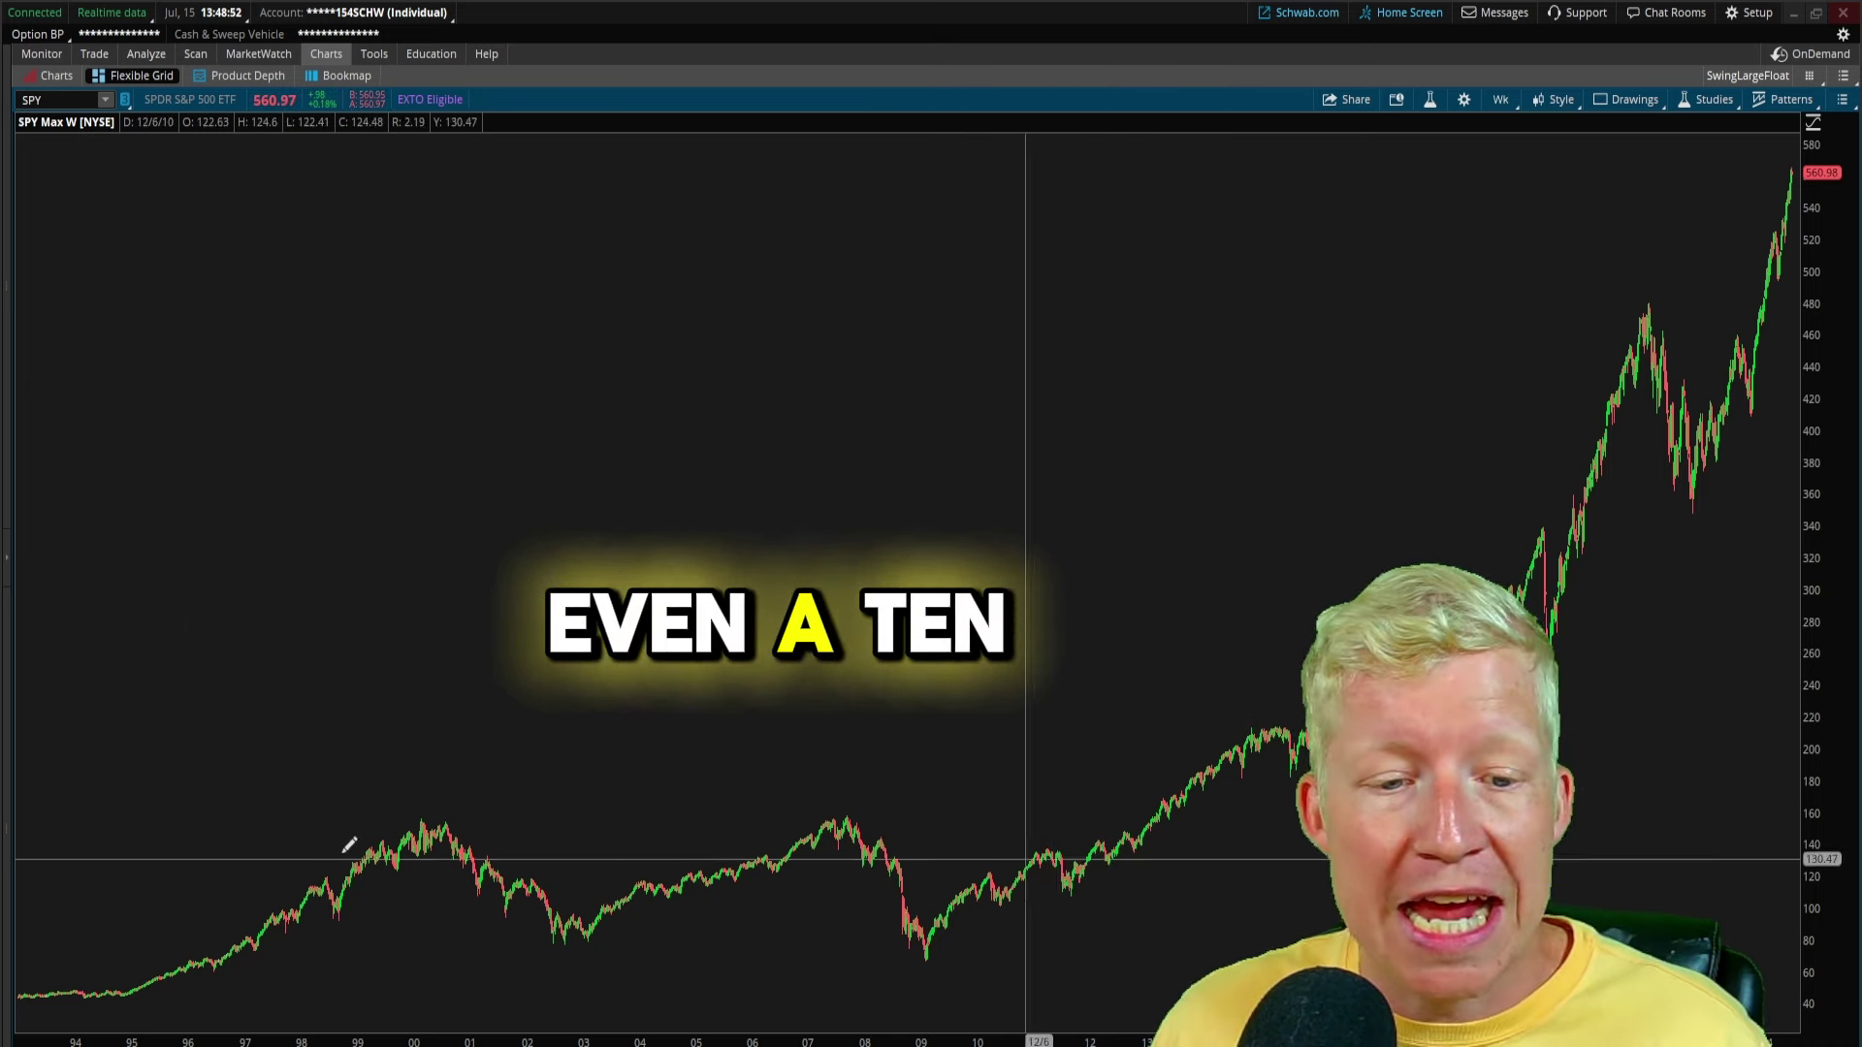
pyautogui.moveTo(375, 793)
pyautogui.mouseDown()
pyautogui.moveTo(819, 941)
pyautogui.moveTo(924, 1001)
pyautogui.mouseUp()
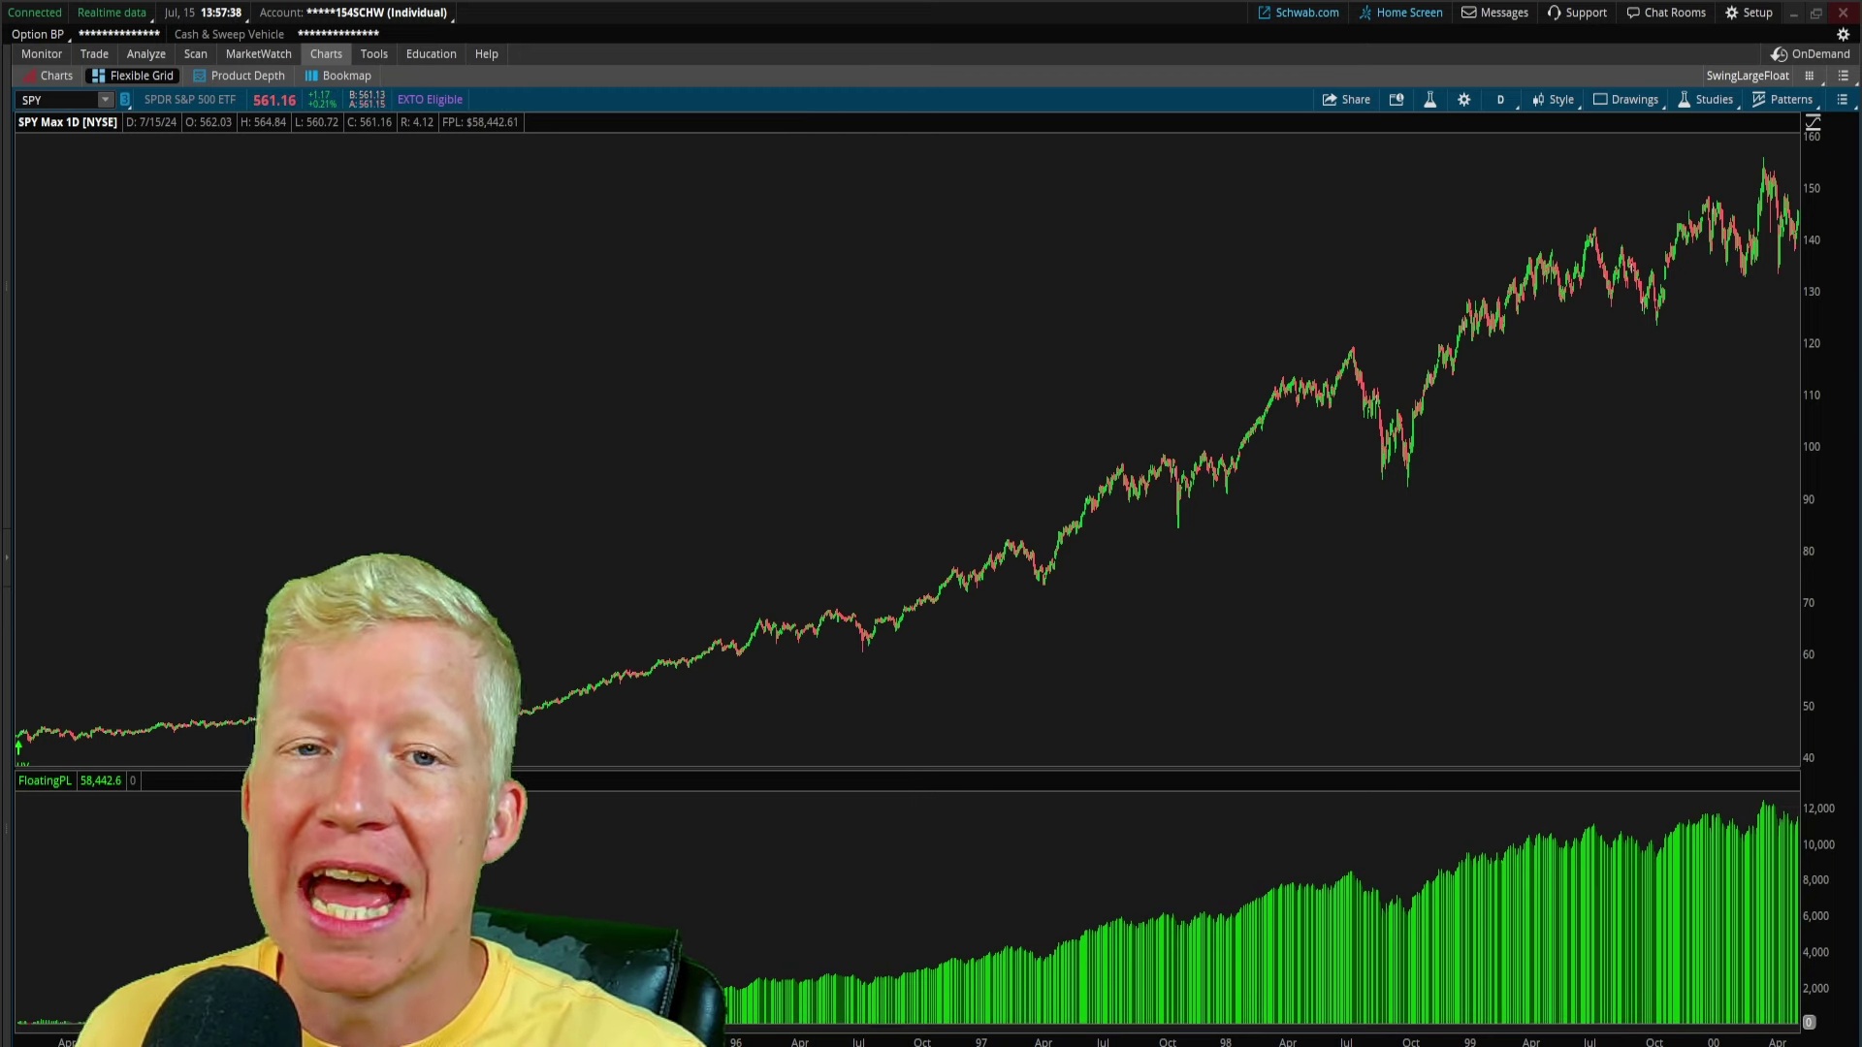
# Step: Scroll the SPY chart to review the RiskFreeInvesting (200, 5000) BUY/SELL signals
pyautogui.scroll(-15, 1709, 916)
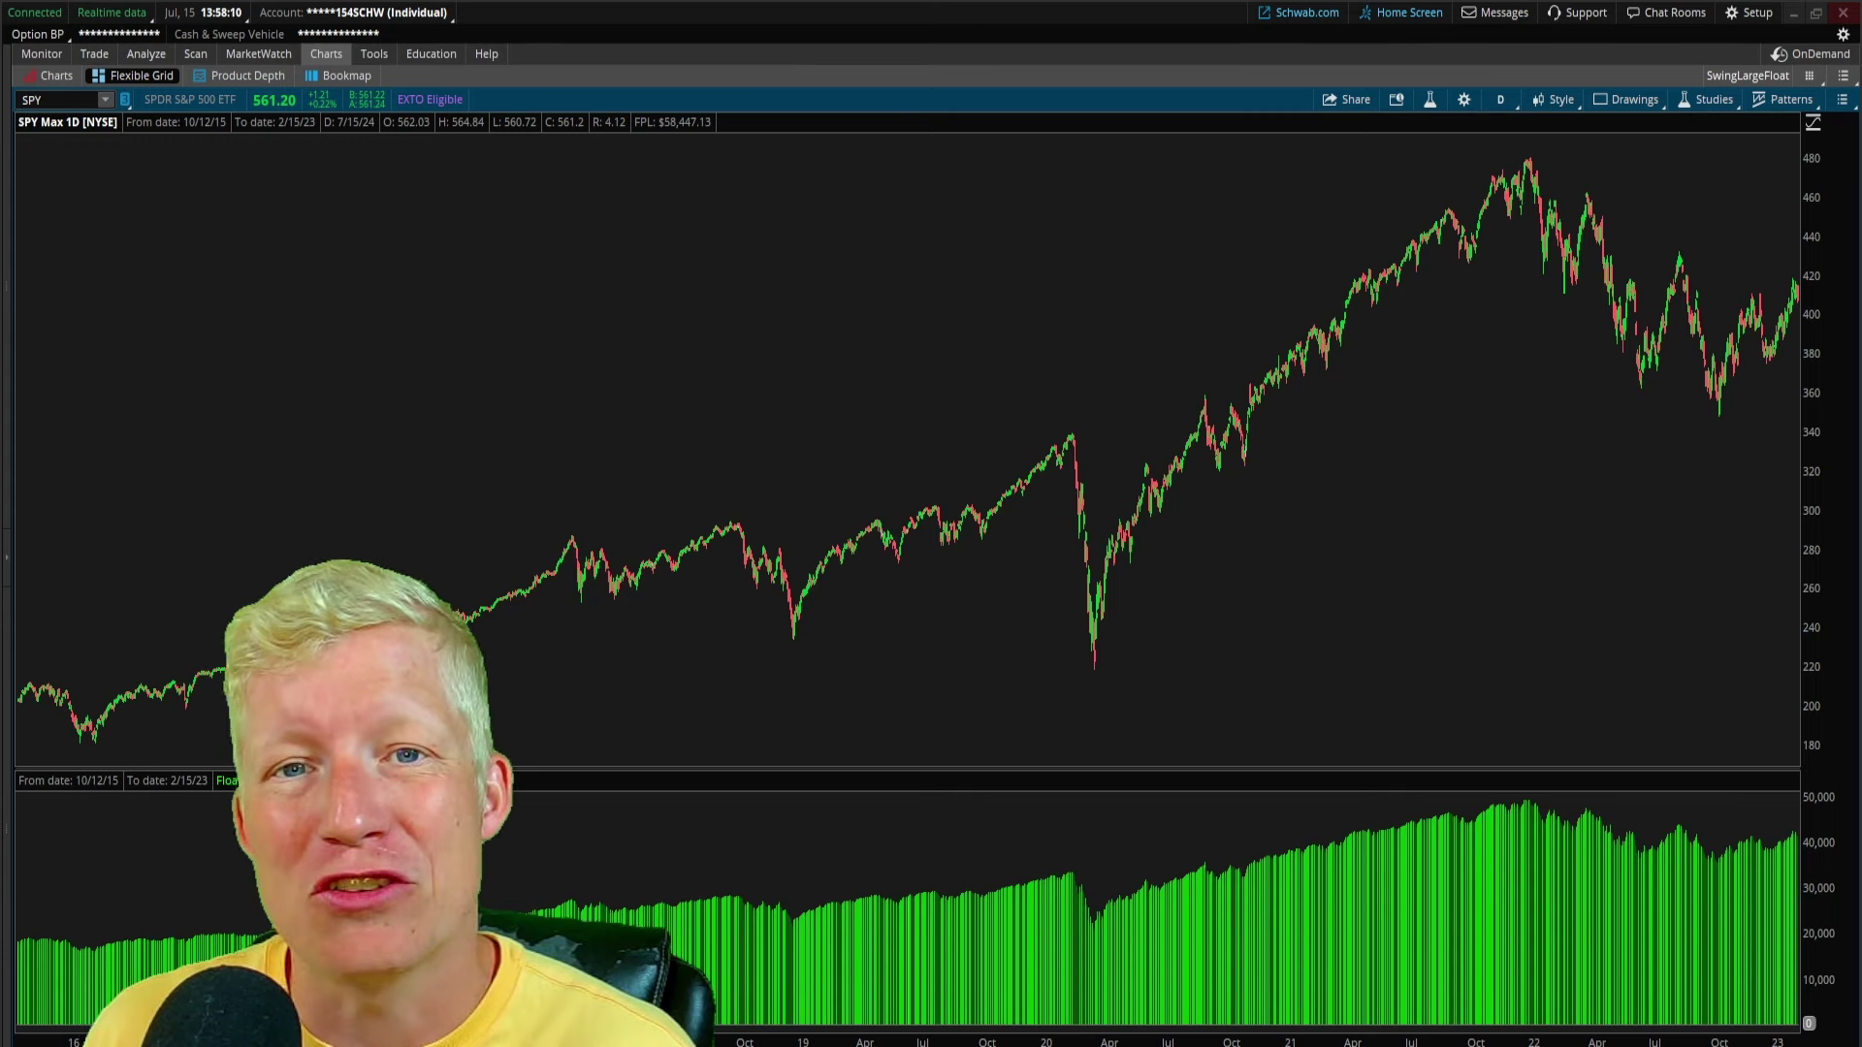
pyautogui.scroll(-5, 909, 446)
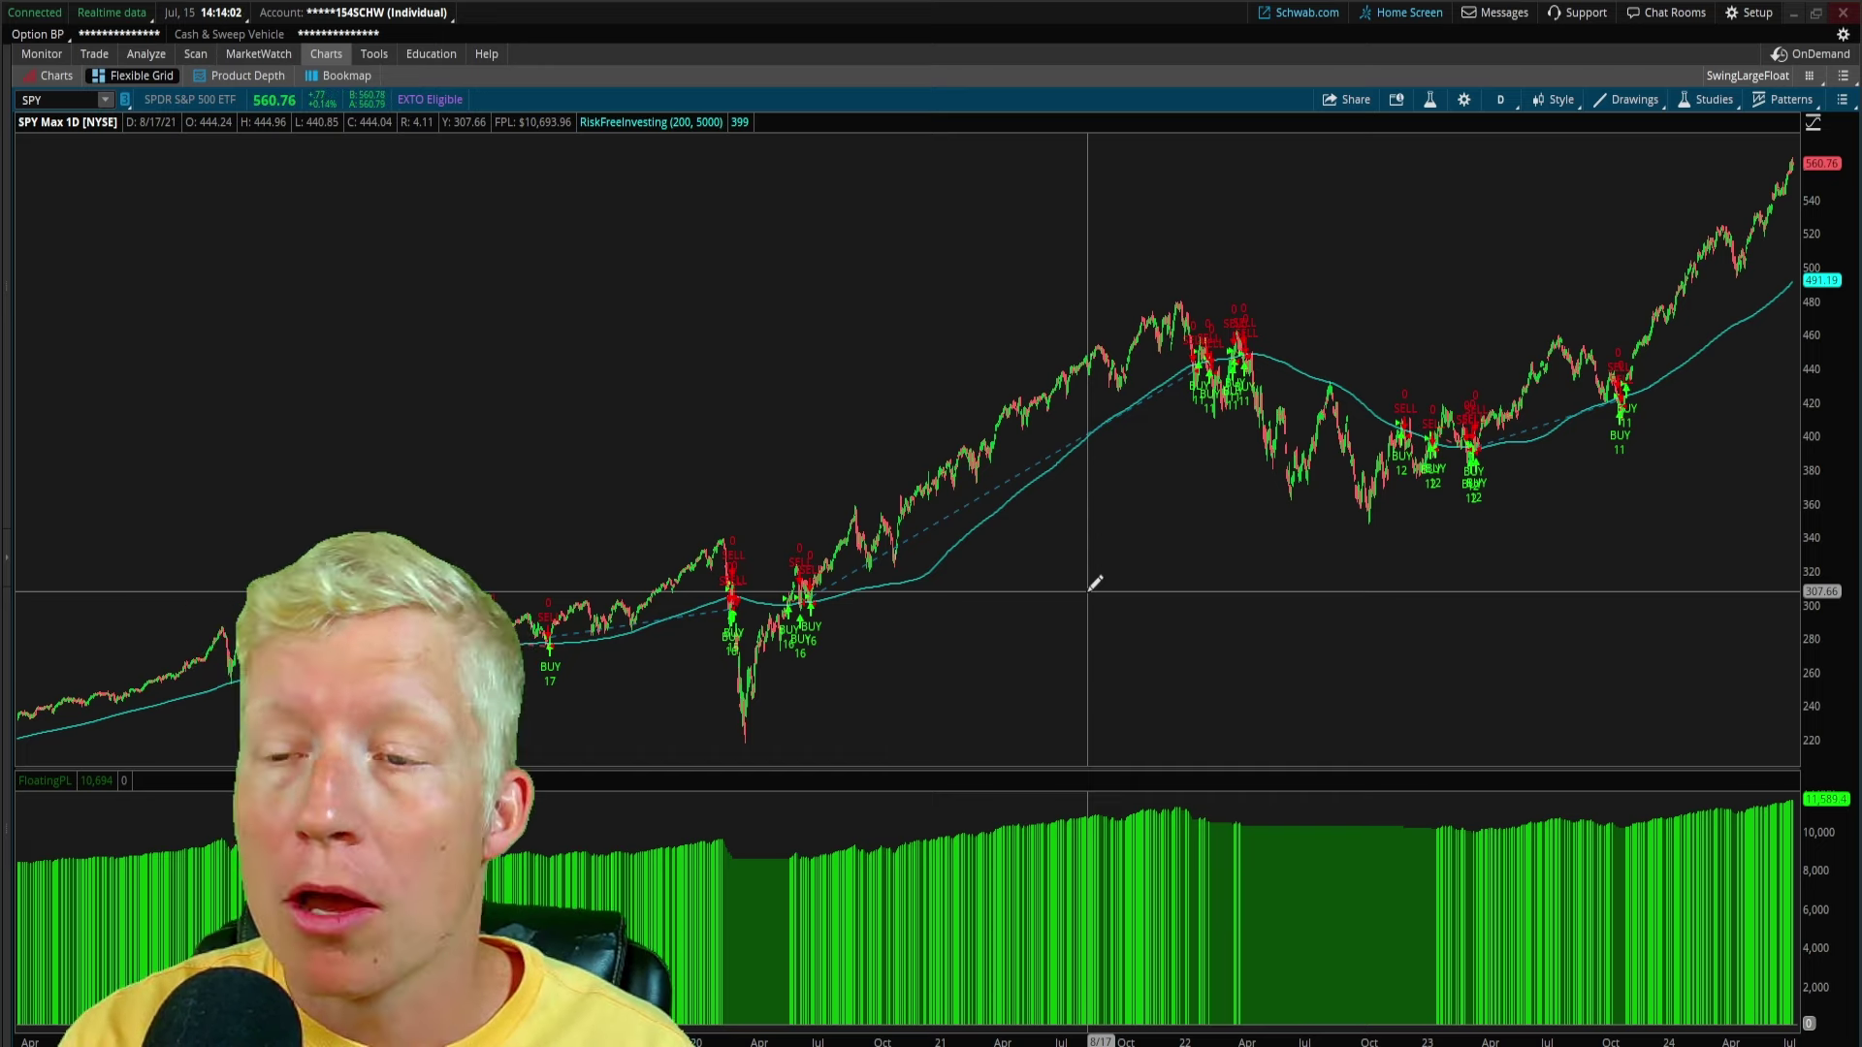
# Step: Compare on Max W weekly bars with a rescaled price axis, then return to Max 1D
pyautogui.click(1501, 100)
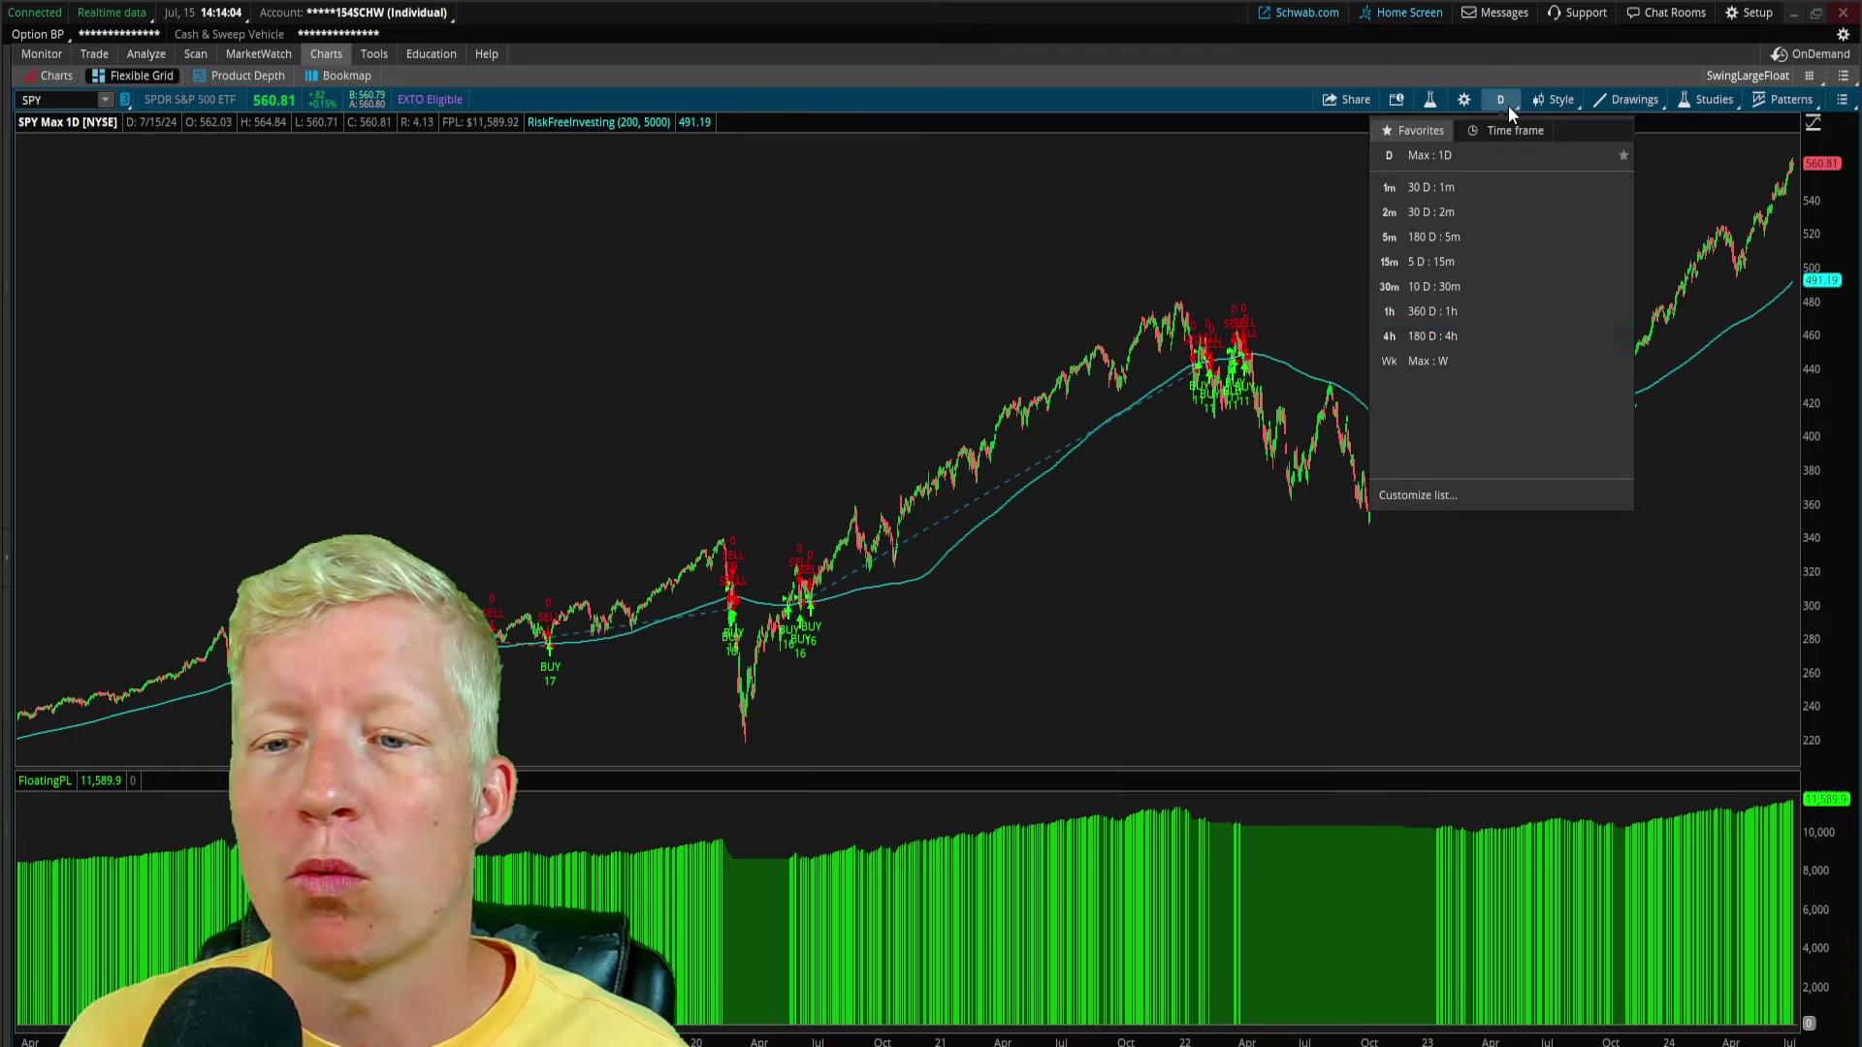
pyautogui.click(1420, 336)
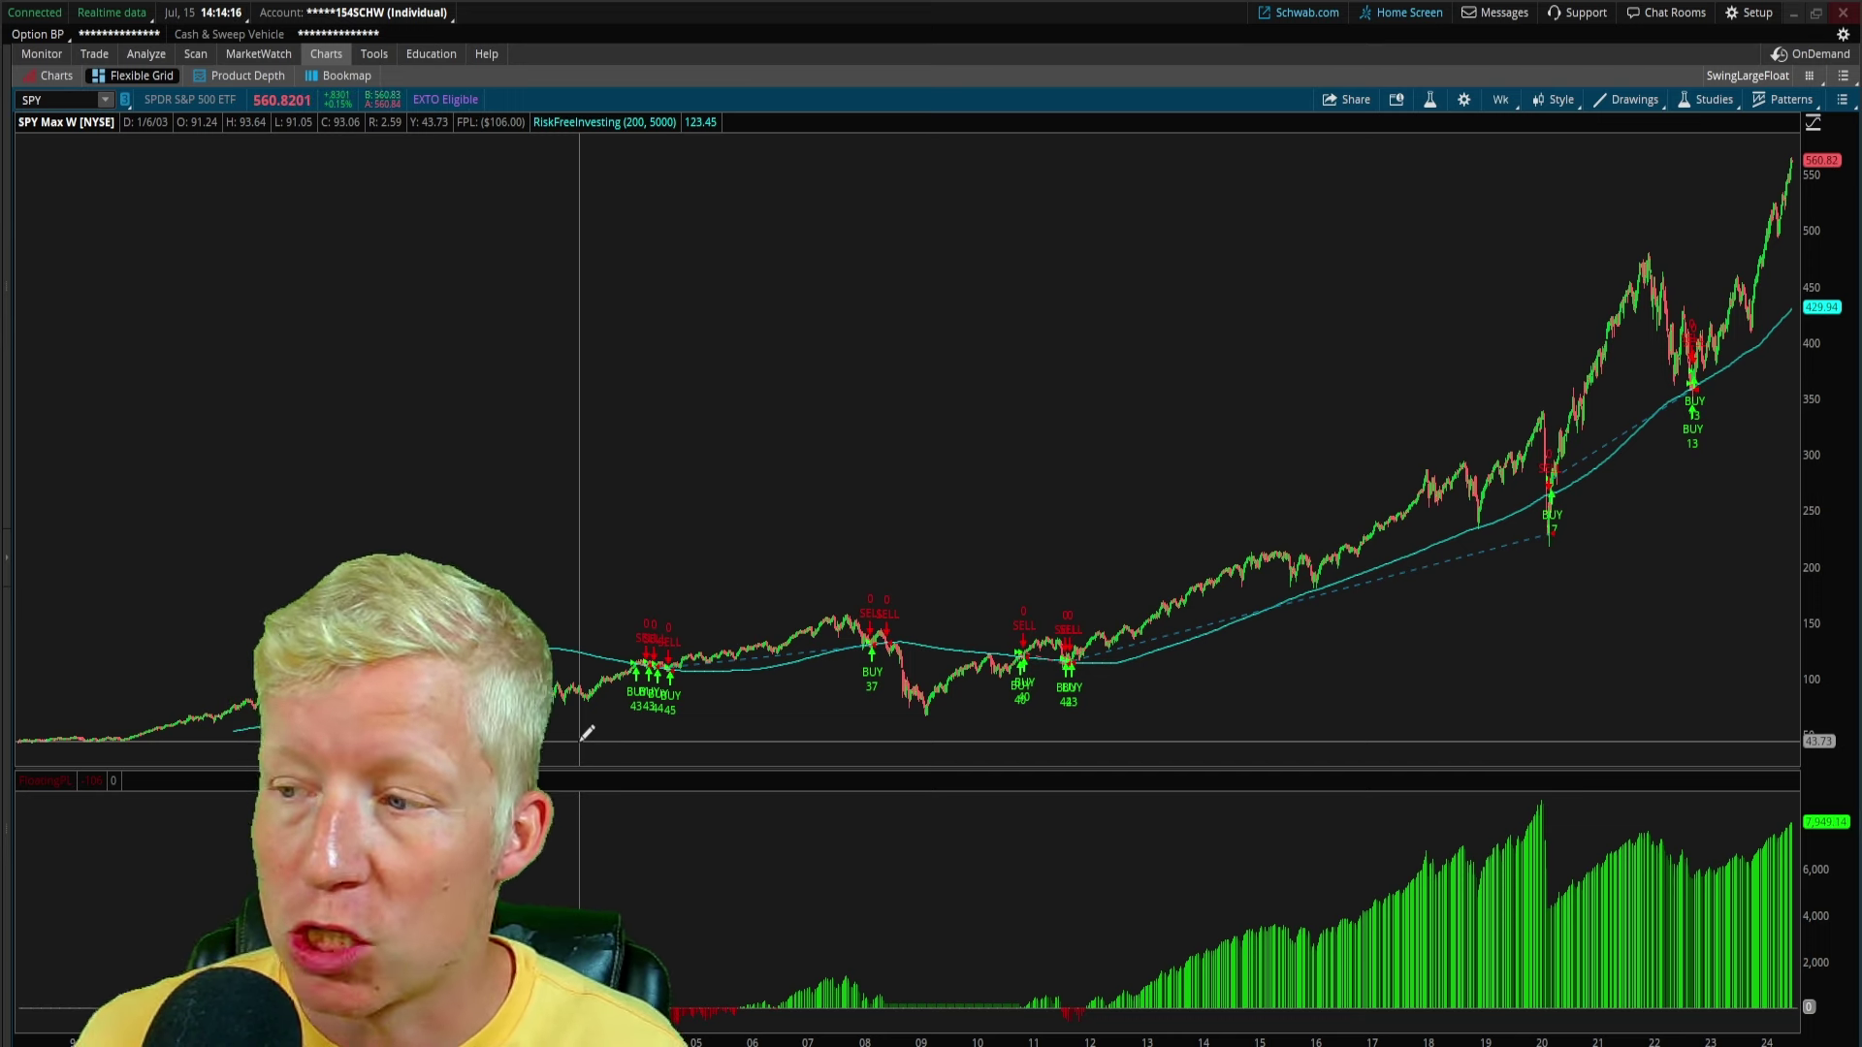
pyautogui.moveTo(1833, 291); pyautogui.dragTo(1820, 239)
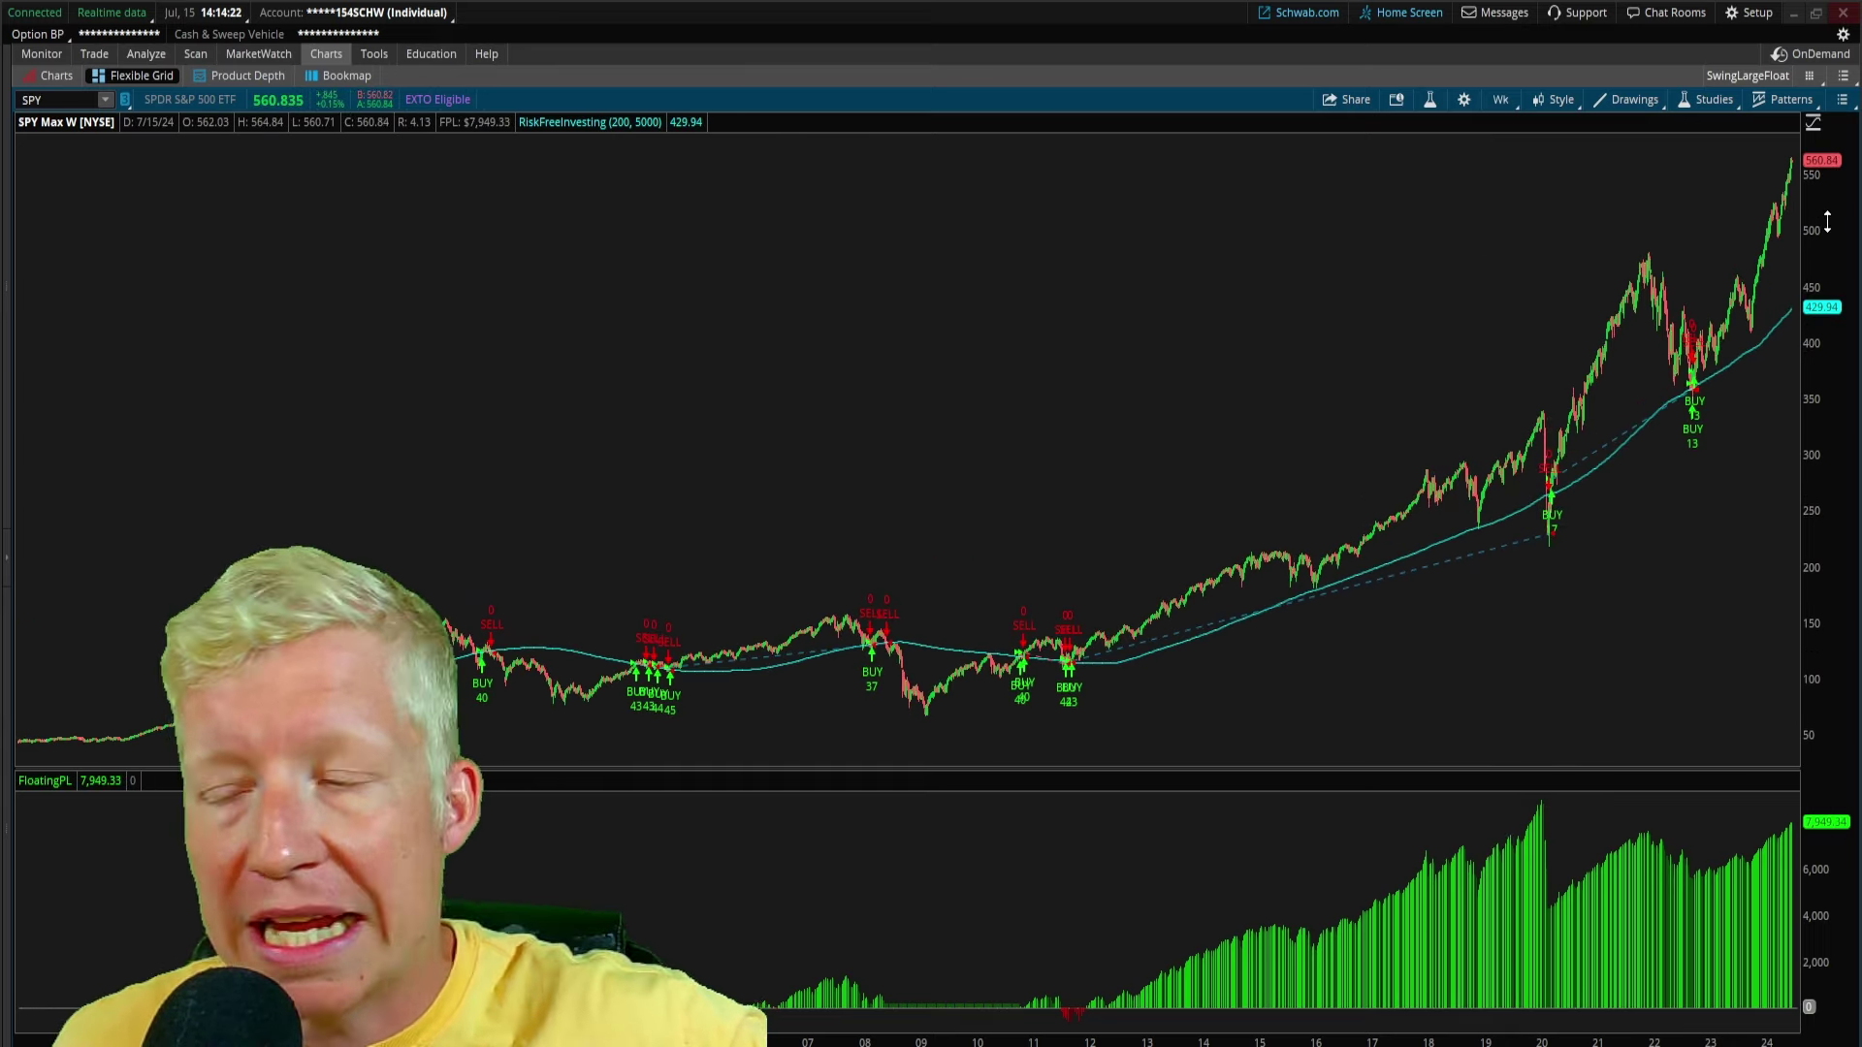
pyautogui.click(1499, 100)
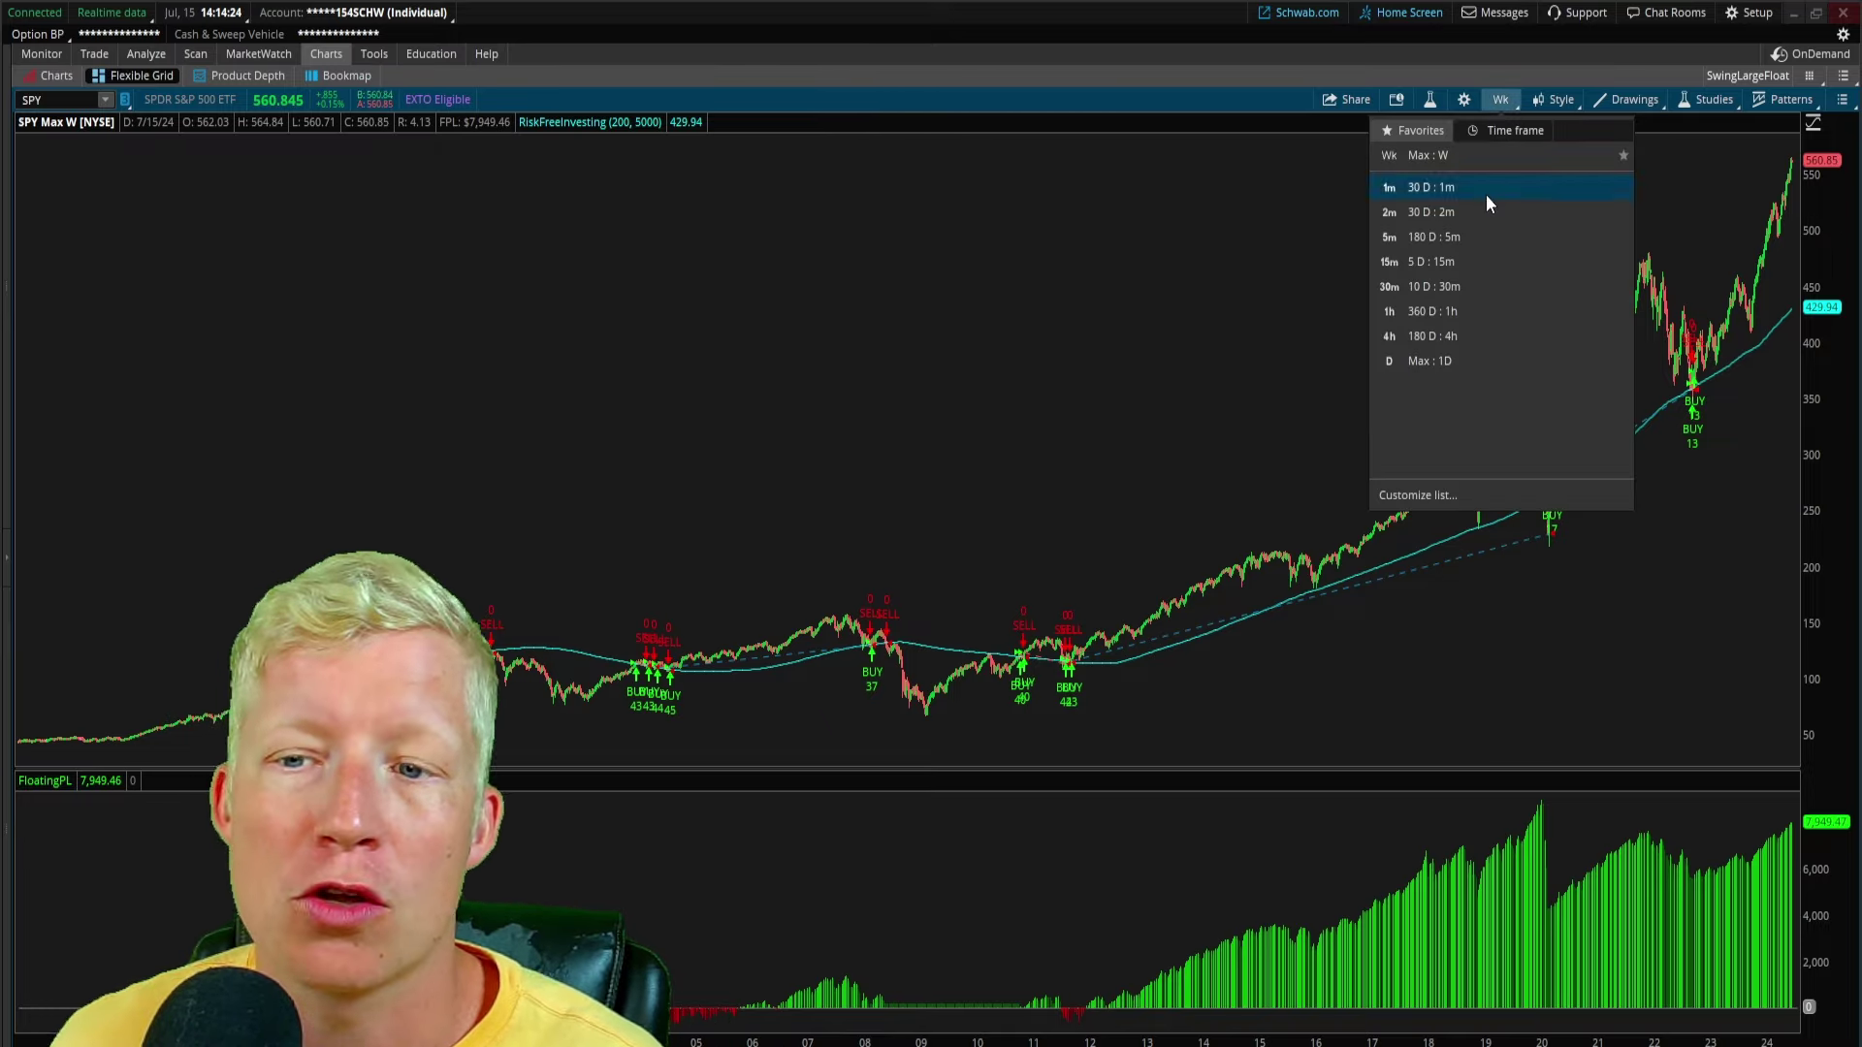
pyautogui.click(1446, 361)
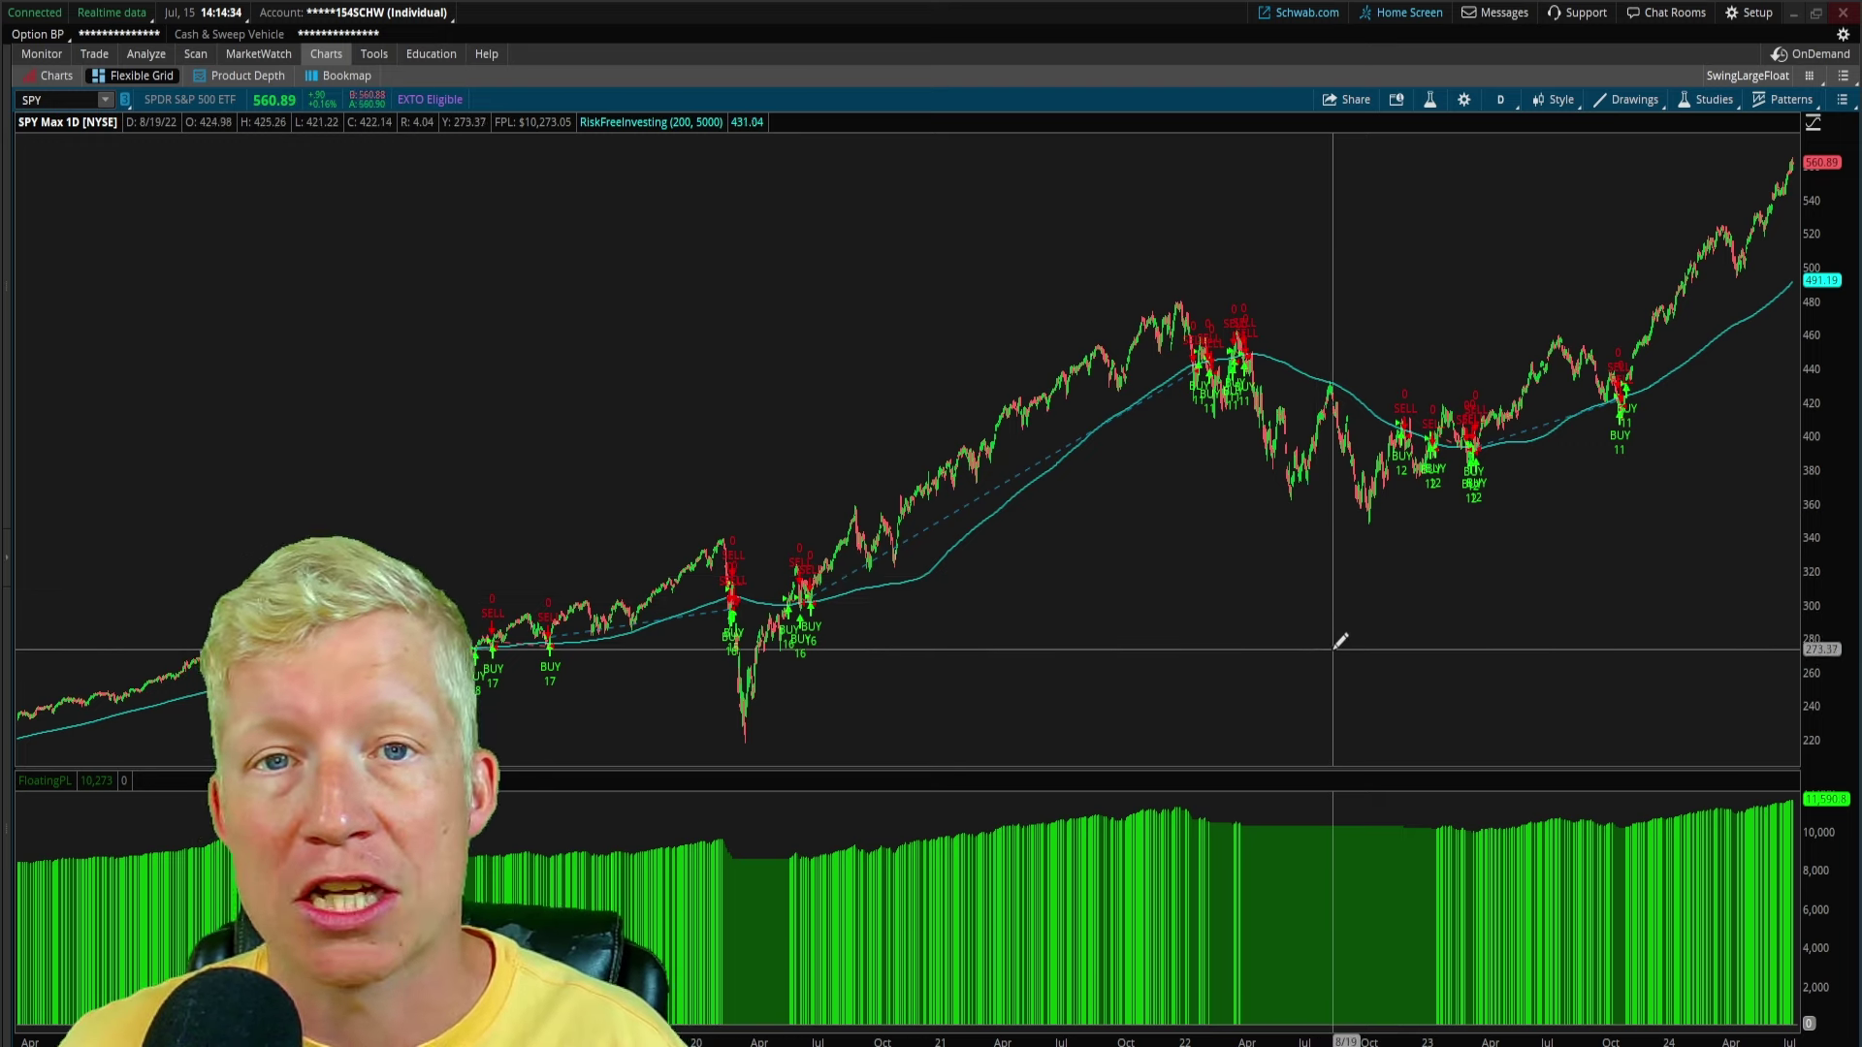
# Step: Widen the price scale to about 150–625 and zoom into Nov 2018 through Feb 2020
pyautogui.moveTo(1806, 626)
pyautogui.mouseDown()
pyautogui.moveTo(1796, 656)
pyautogui.moveTo(1833, 625)
pyautogui.mouseUp()
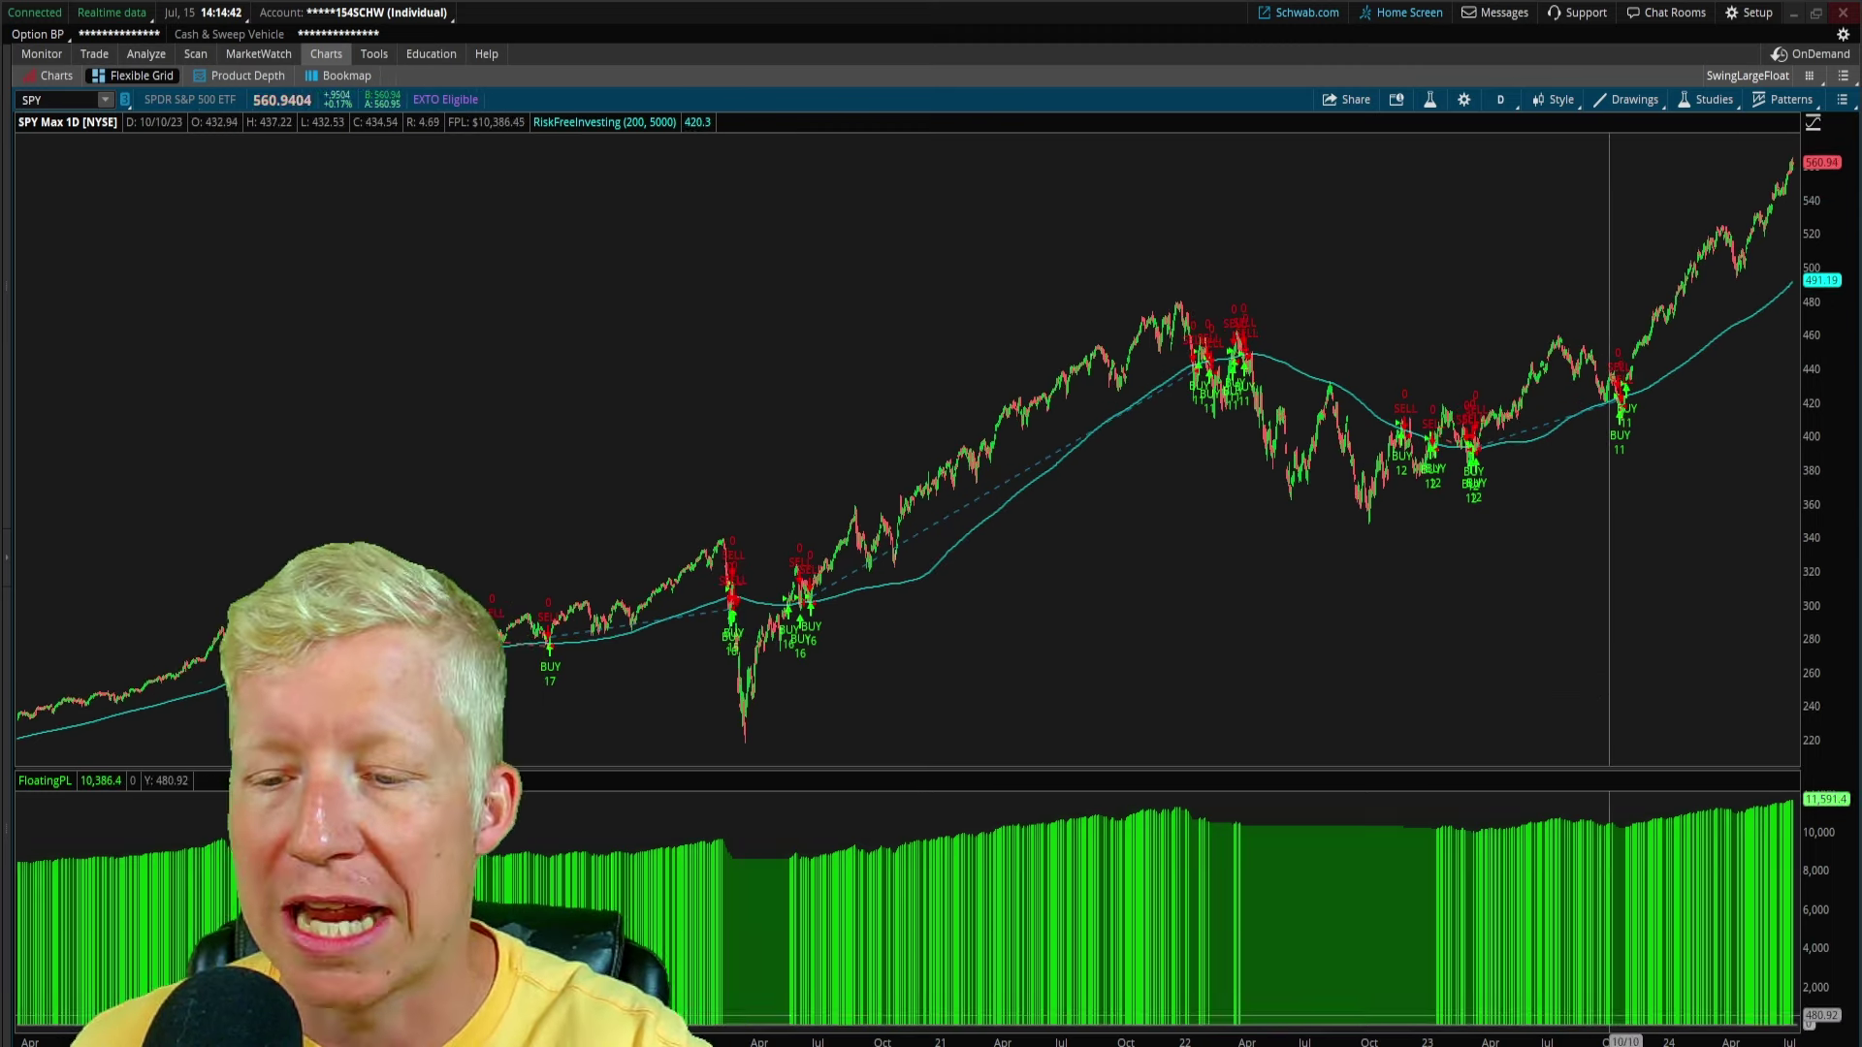
pyautogui.scroll(5, 574, 613)
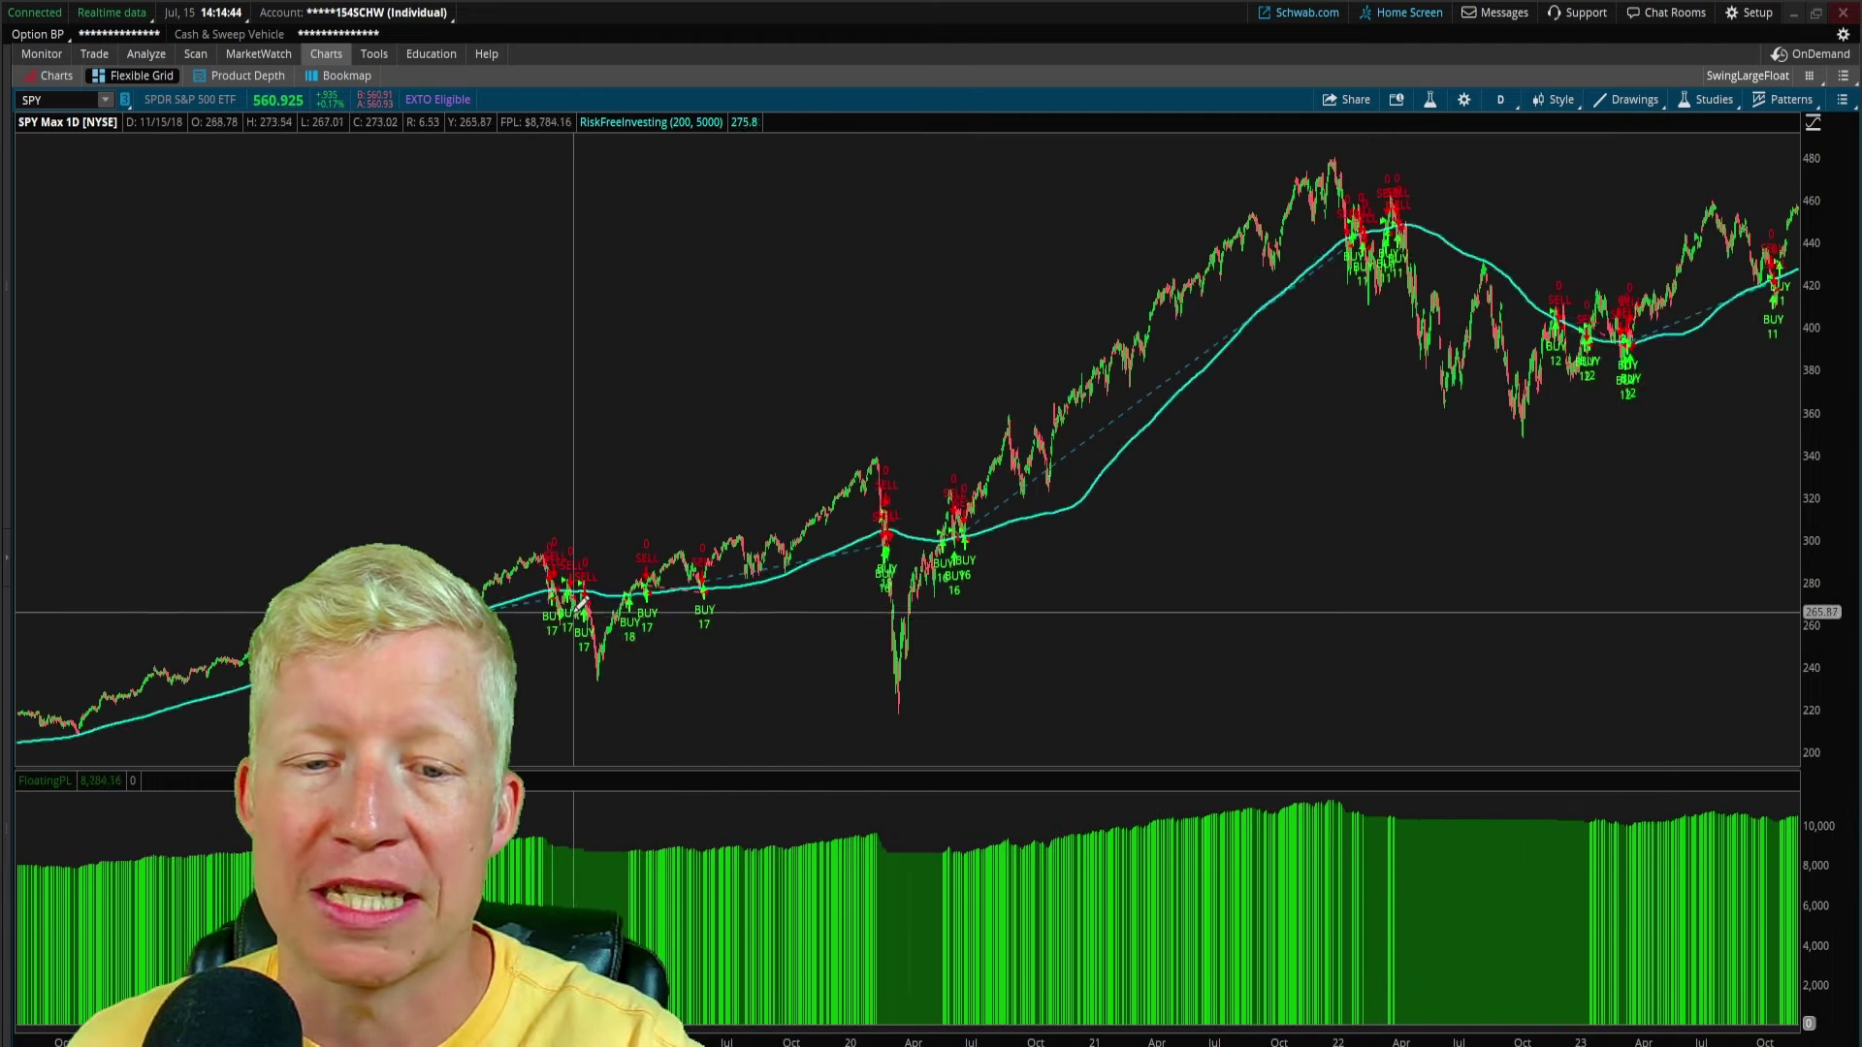
pyautogui.moveTo(574, 613); pyautogui.dragTo(1094, 607)
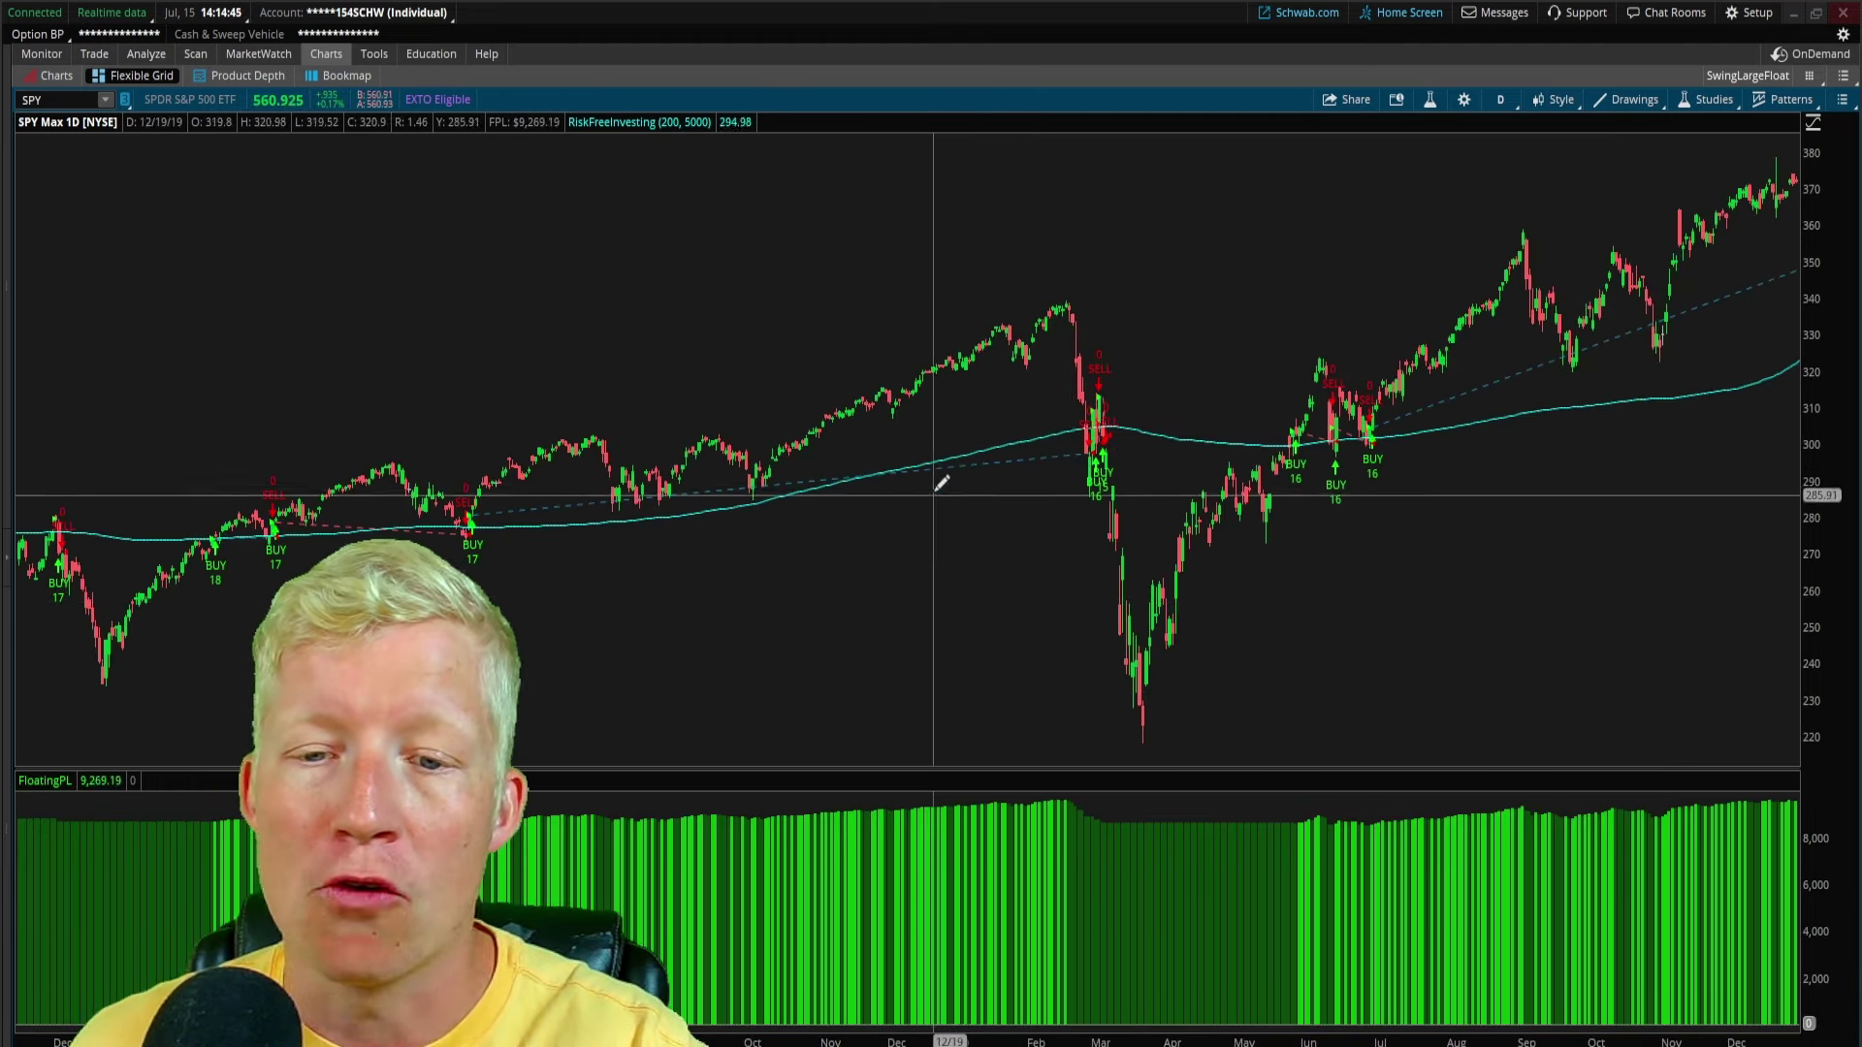
# Step: Measure the fall from late February 2020 with Price Percent, then cancel the measurement
pyautogui.middleClick(1096, 456)
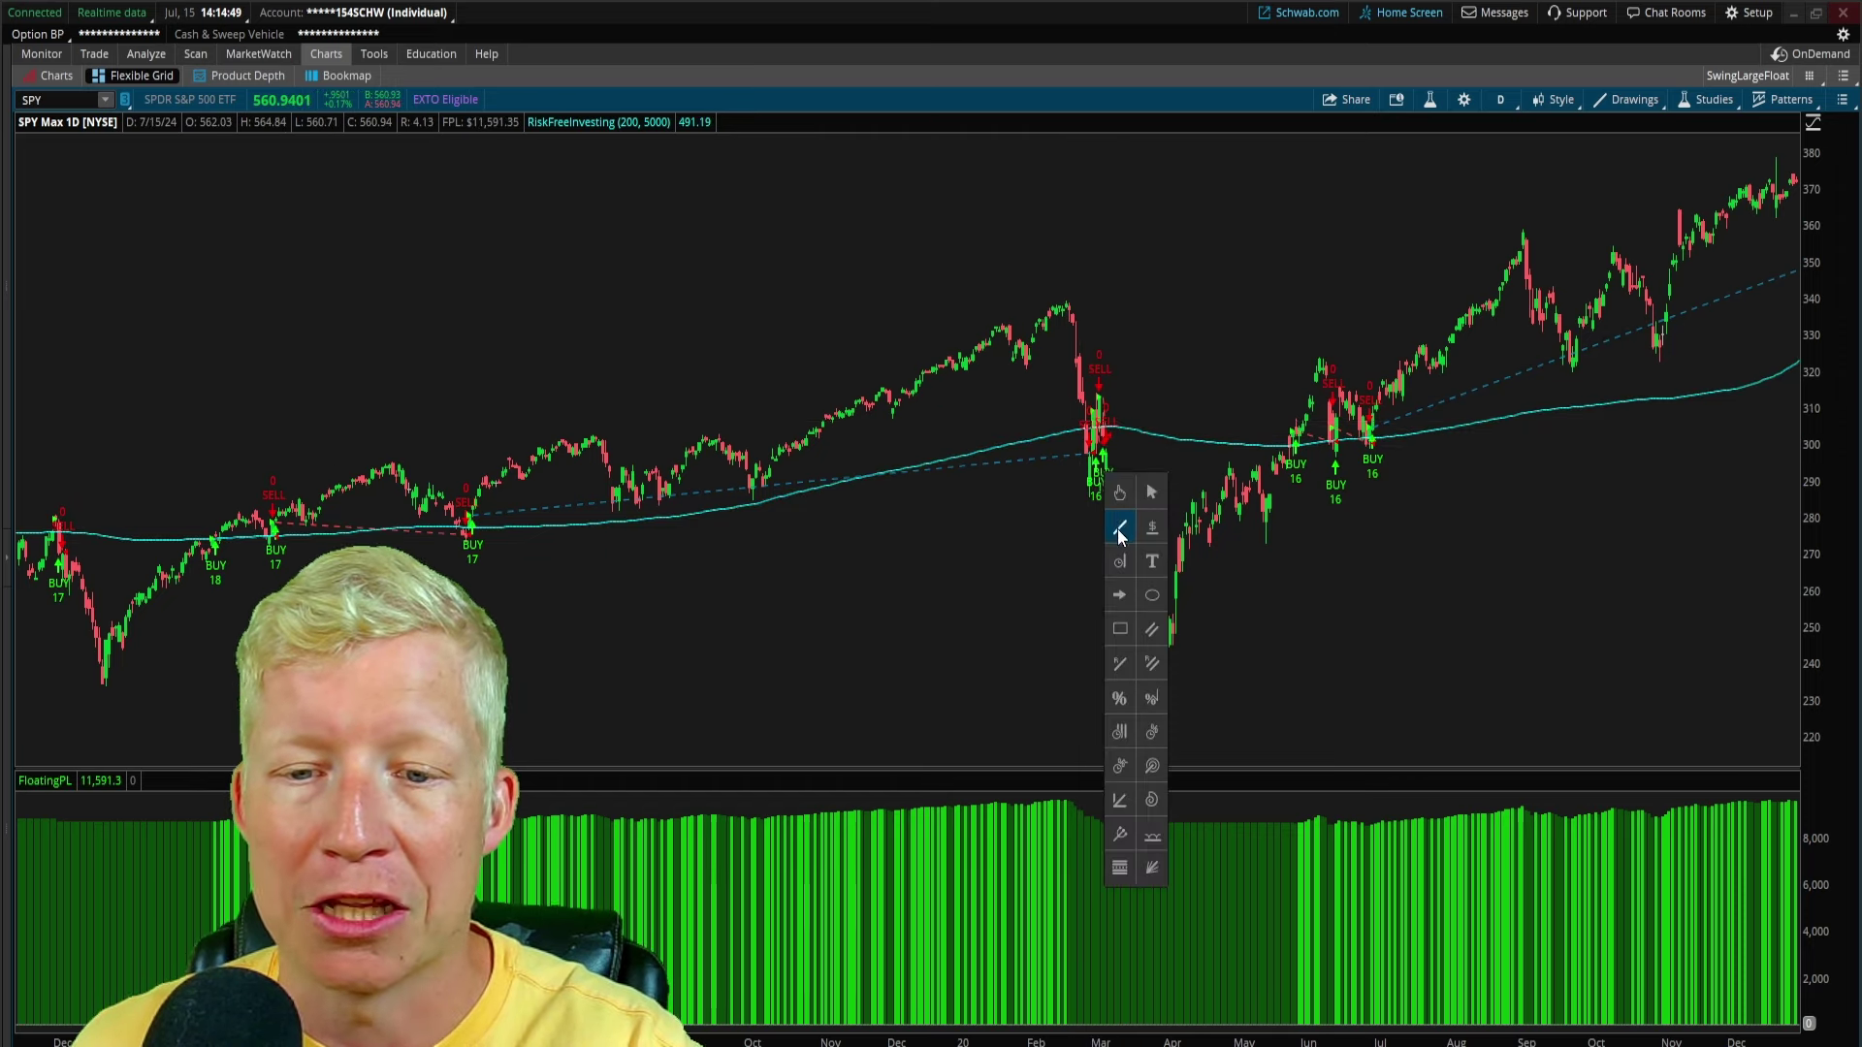
pyautogui.click(1090, 449)
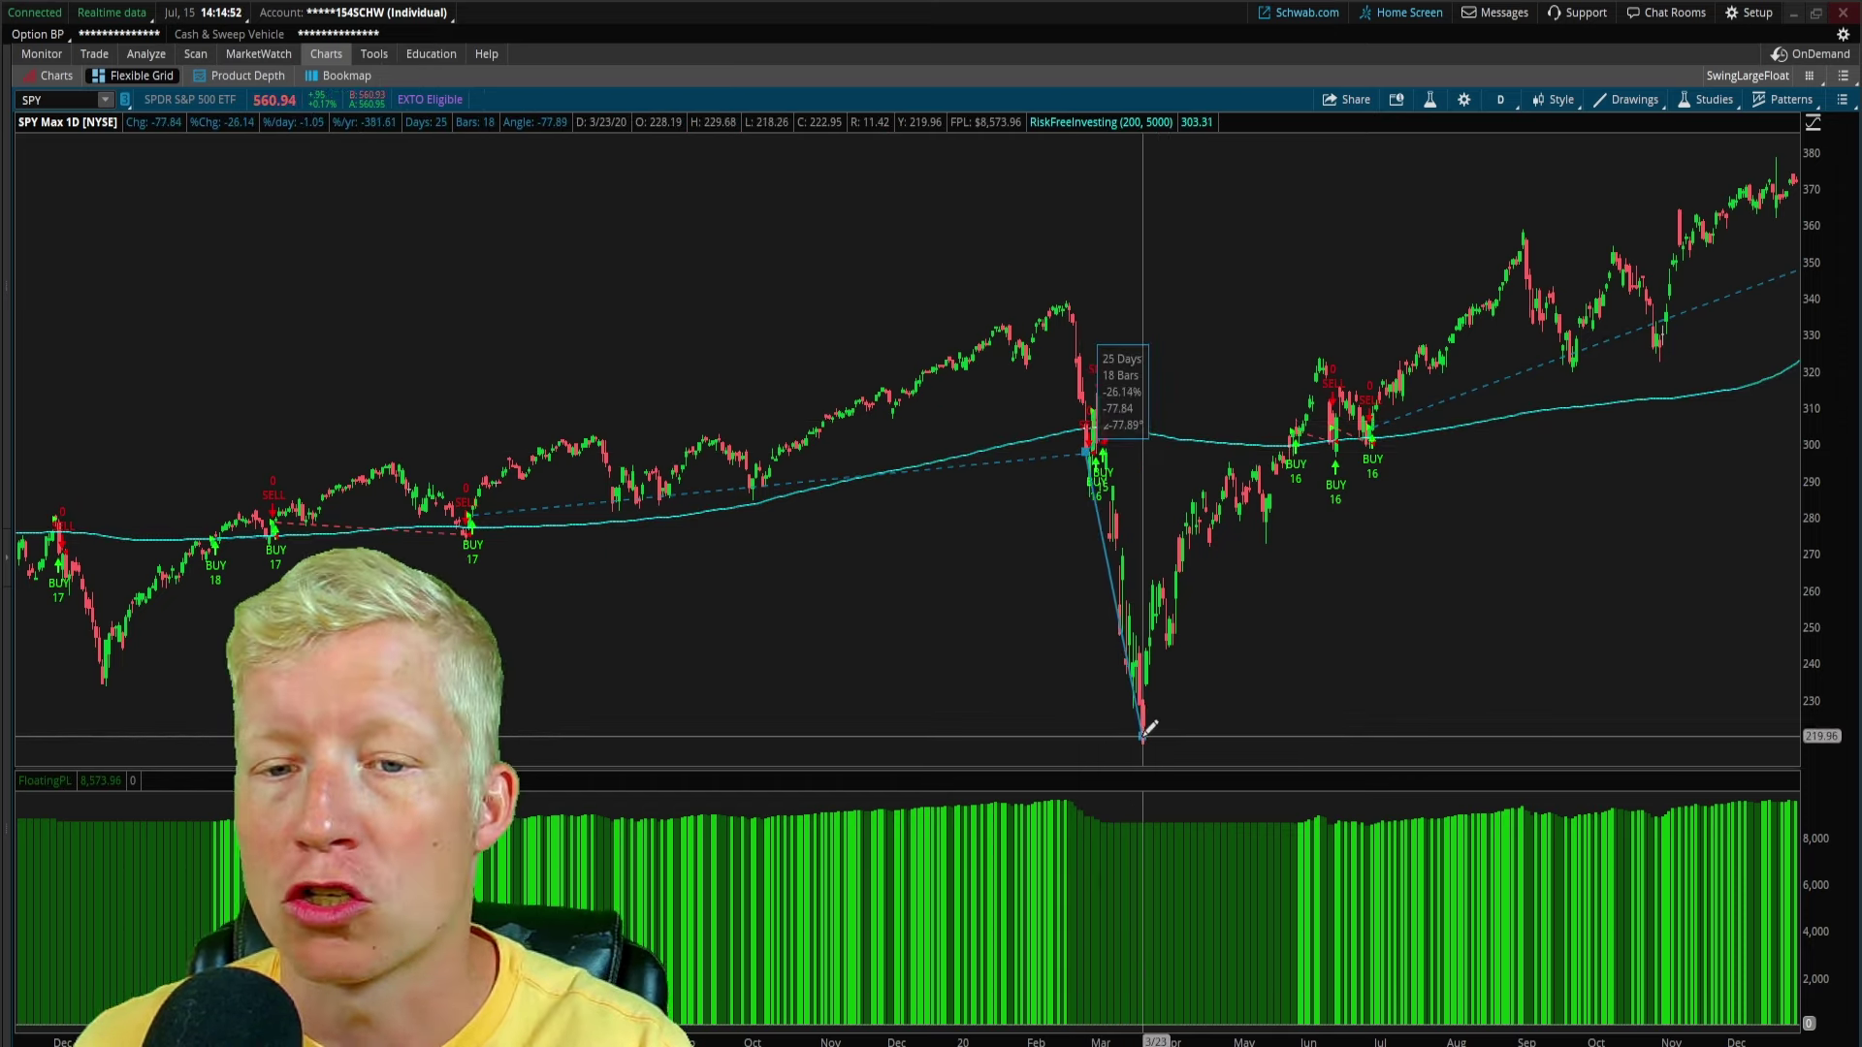
pyautogui.press('Escape')
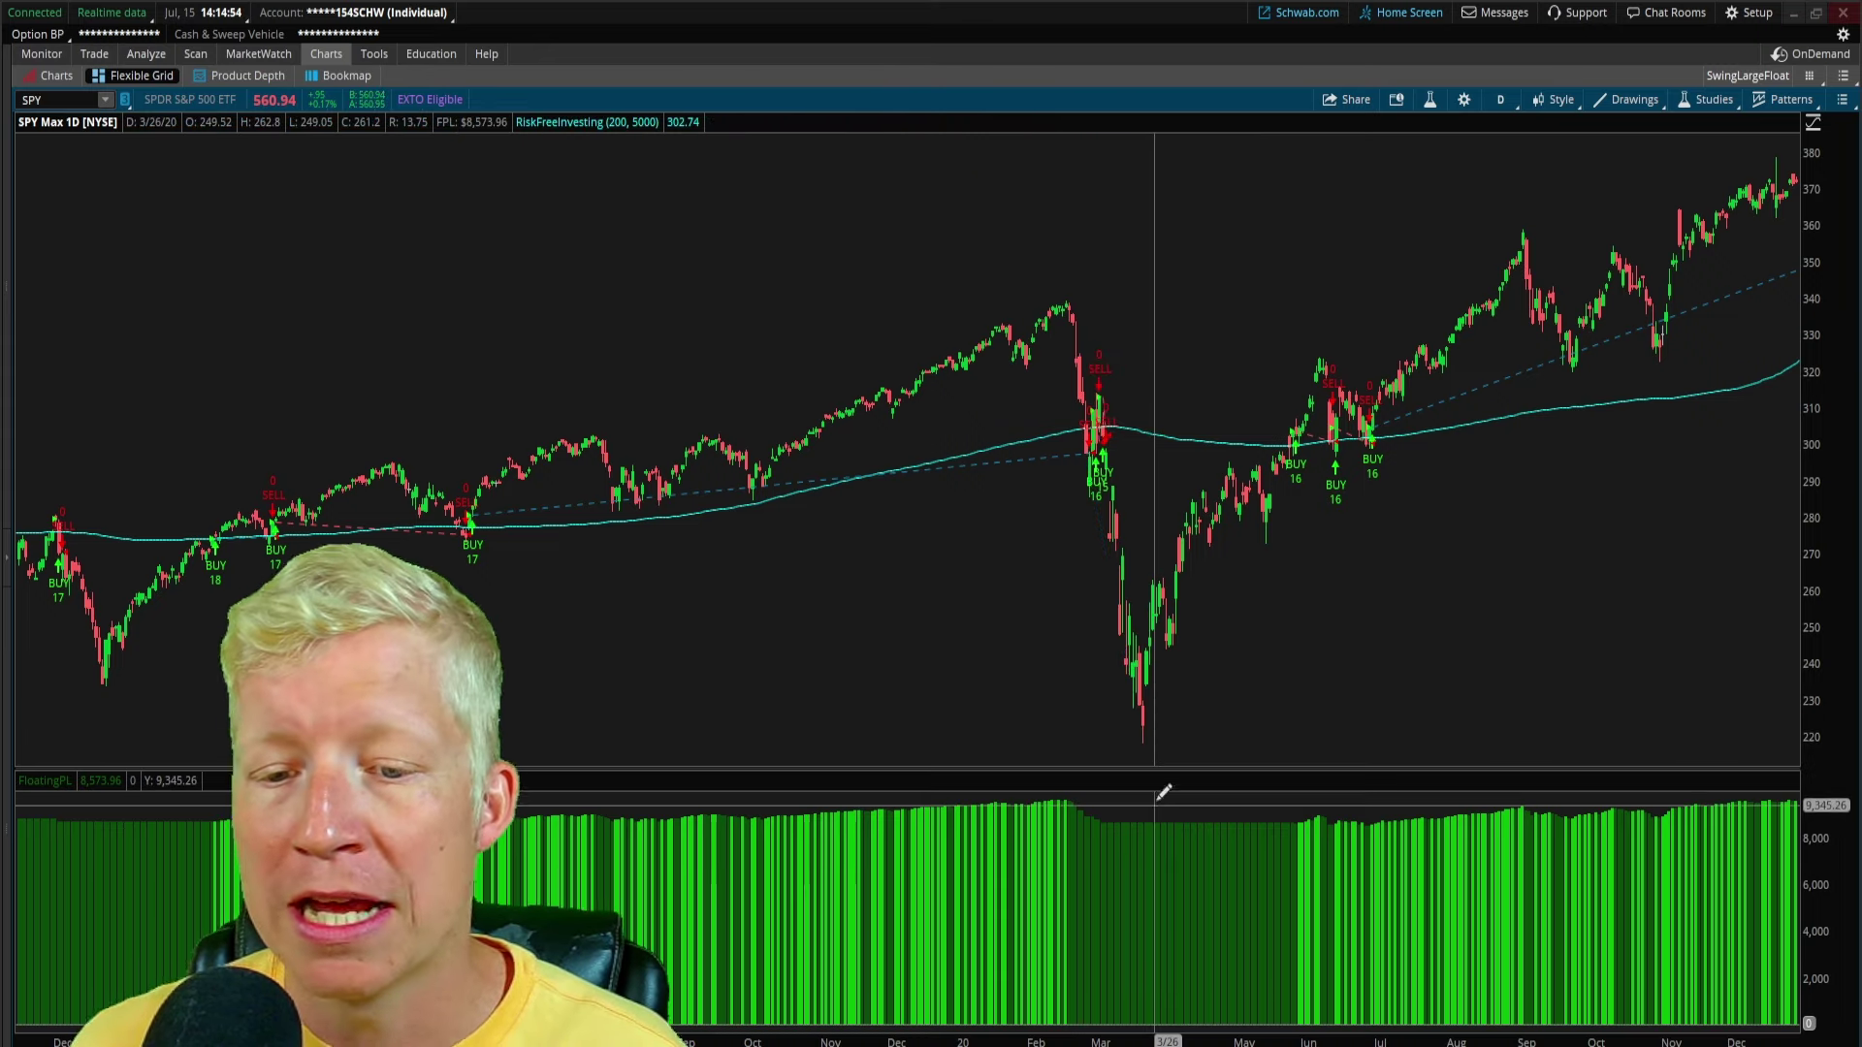
pyautogui.middleClick(1164, 786)
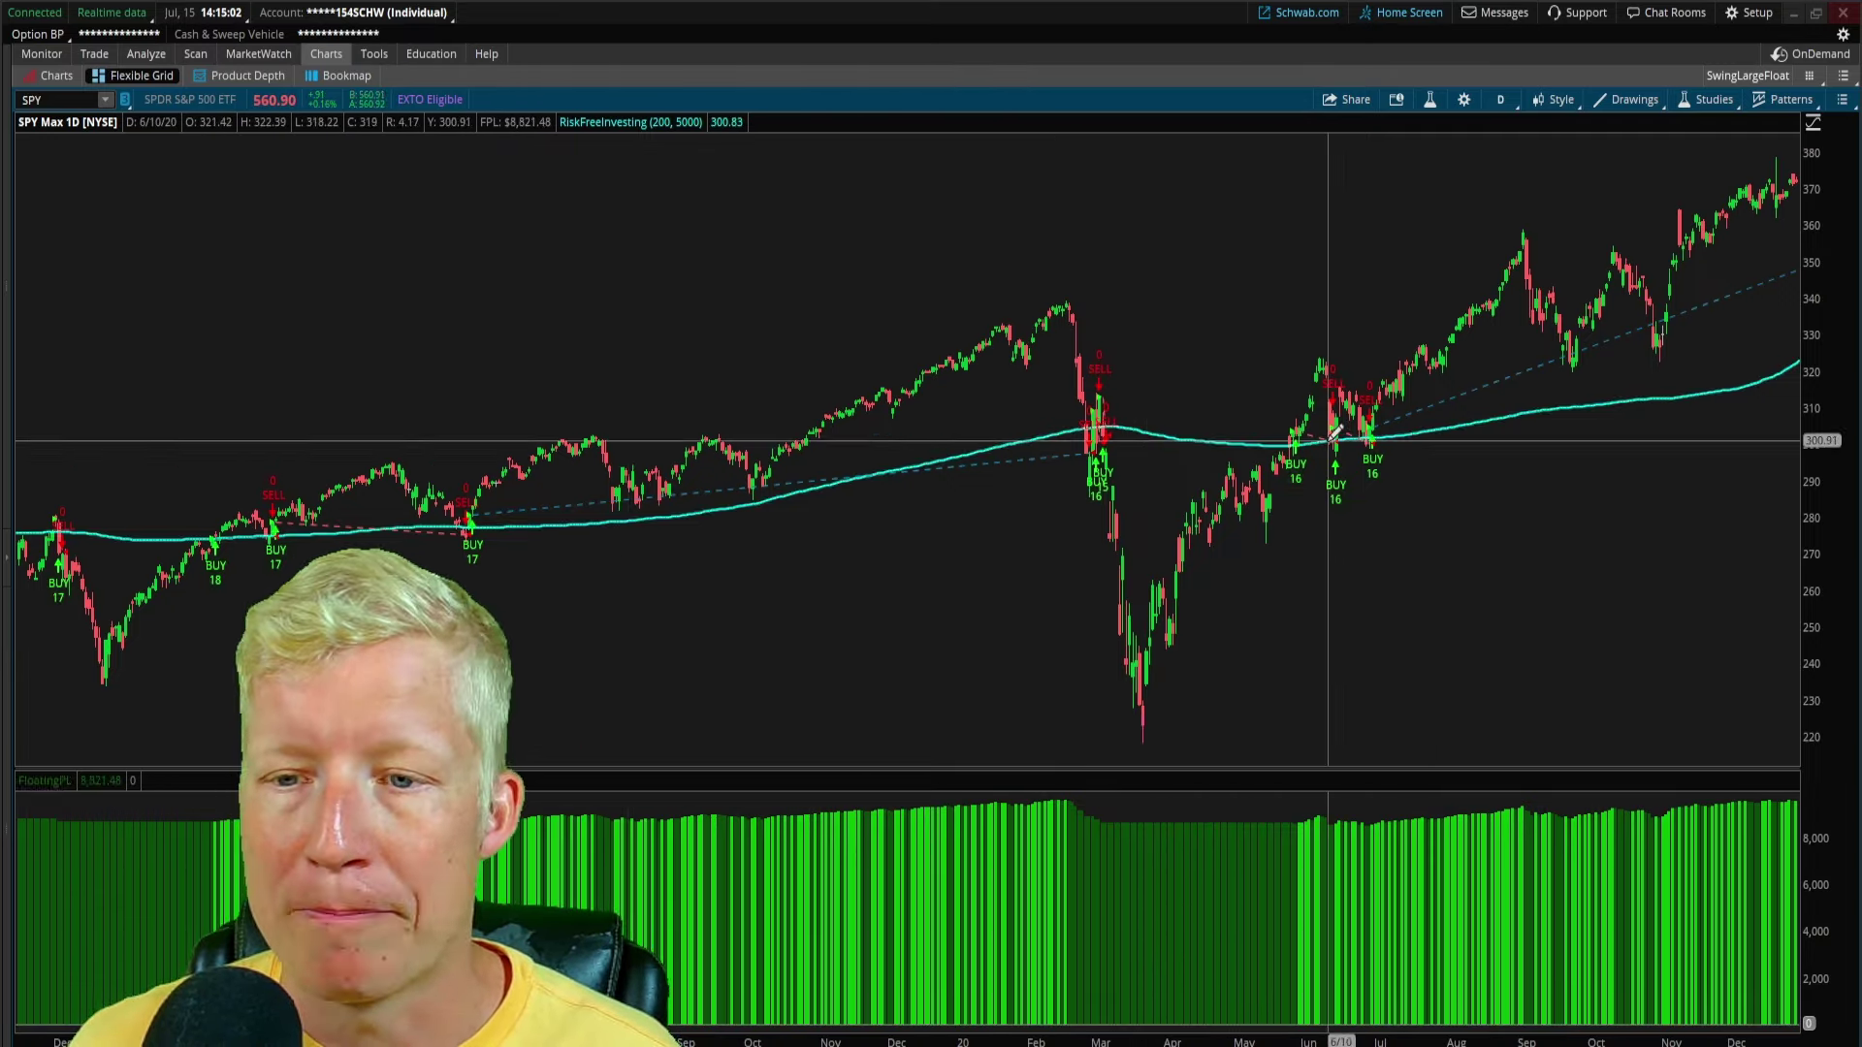
# Step: Scroll the chart back to 2007–2009 and rescale the price axis to 50–170
pyautogui.scroll(15, 908, 437)
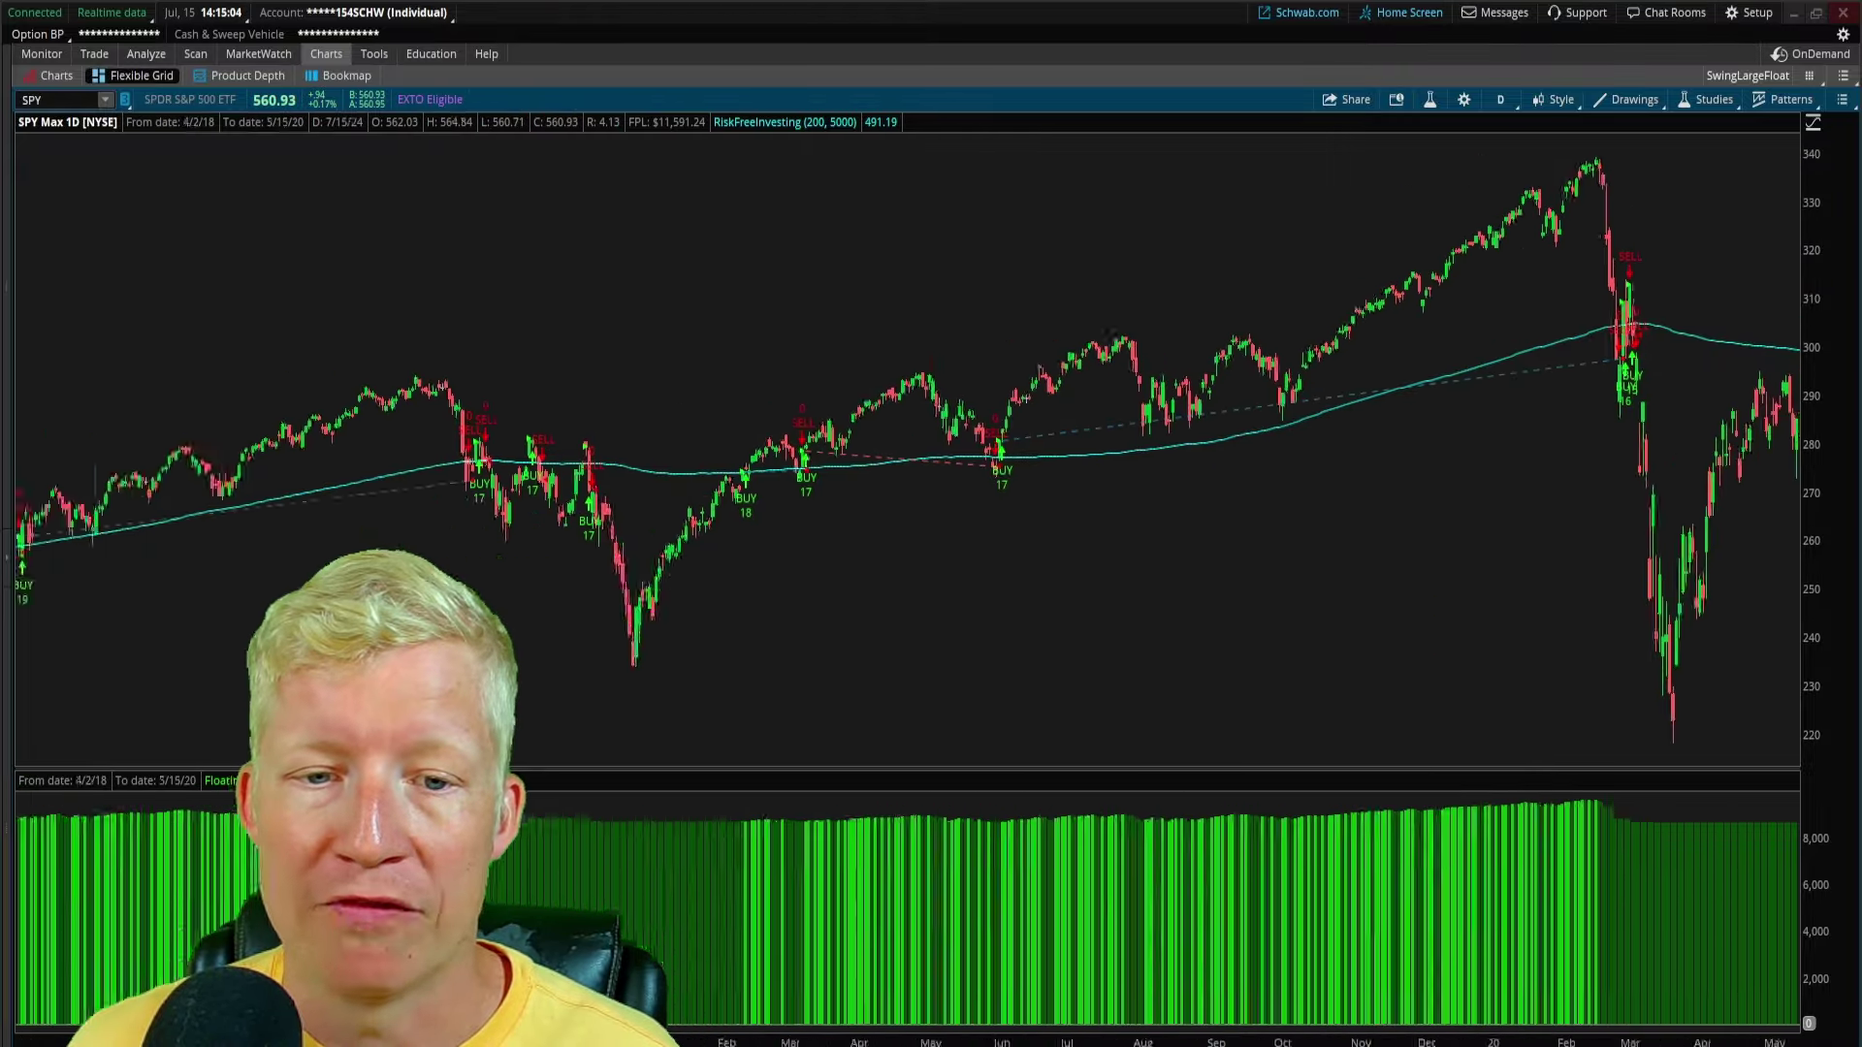
pyautogui.scroll(10, 510, 572)
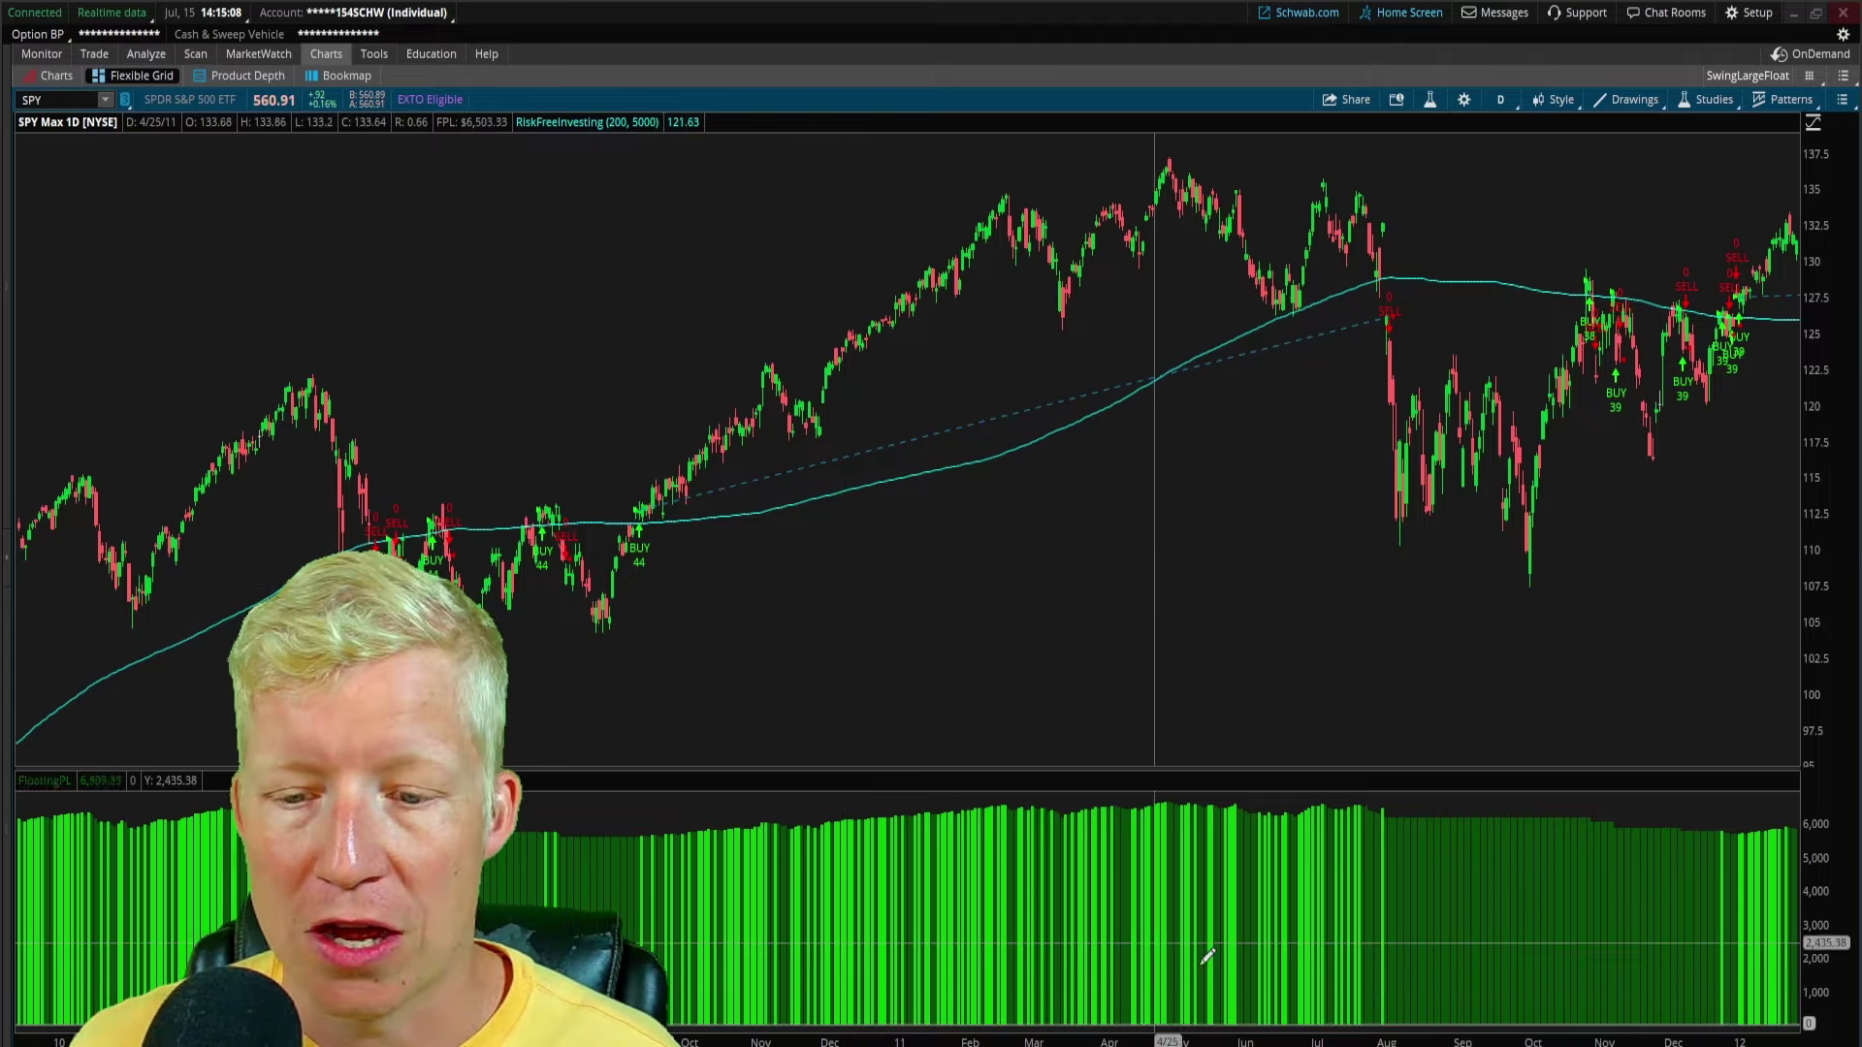
pyautogui.scroll(10, 1199, 436)
pyautogui.scroll(3, 908, 437)
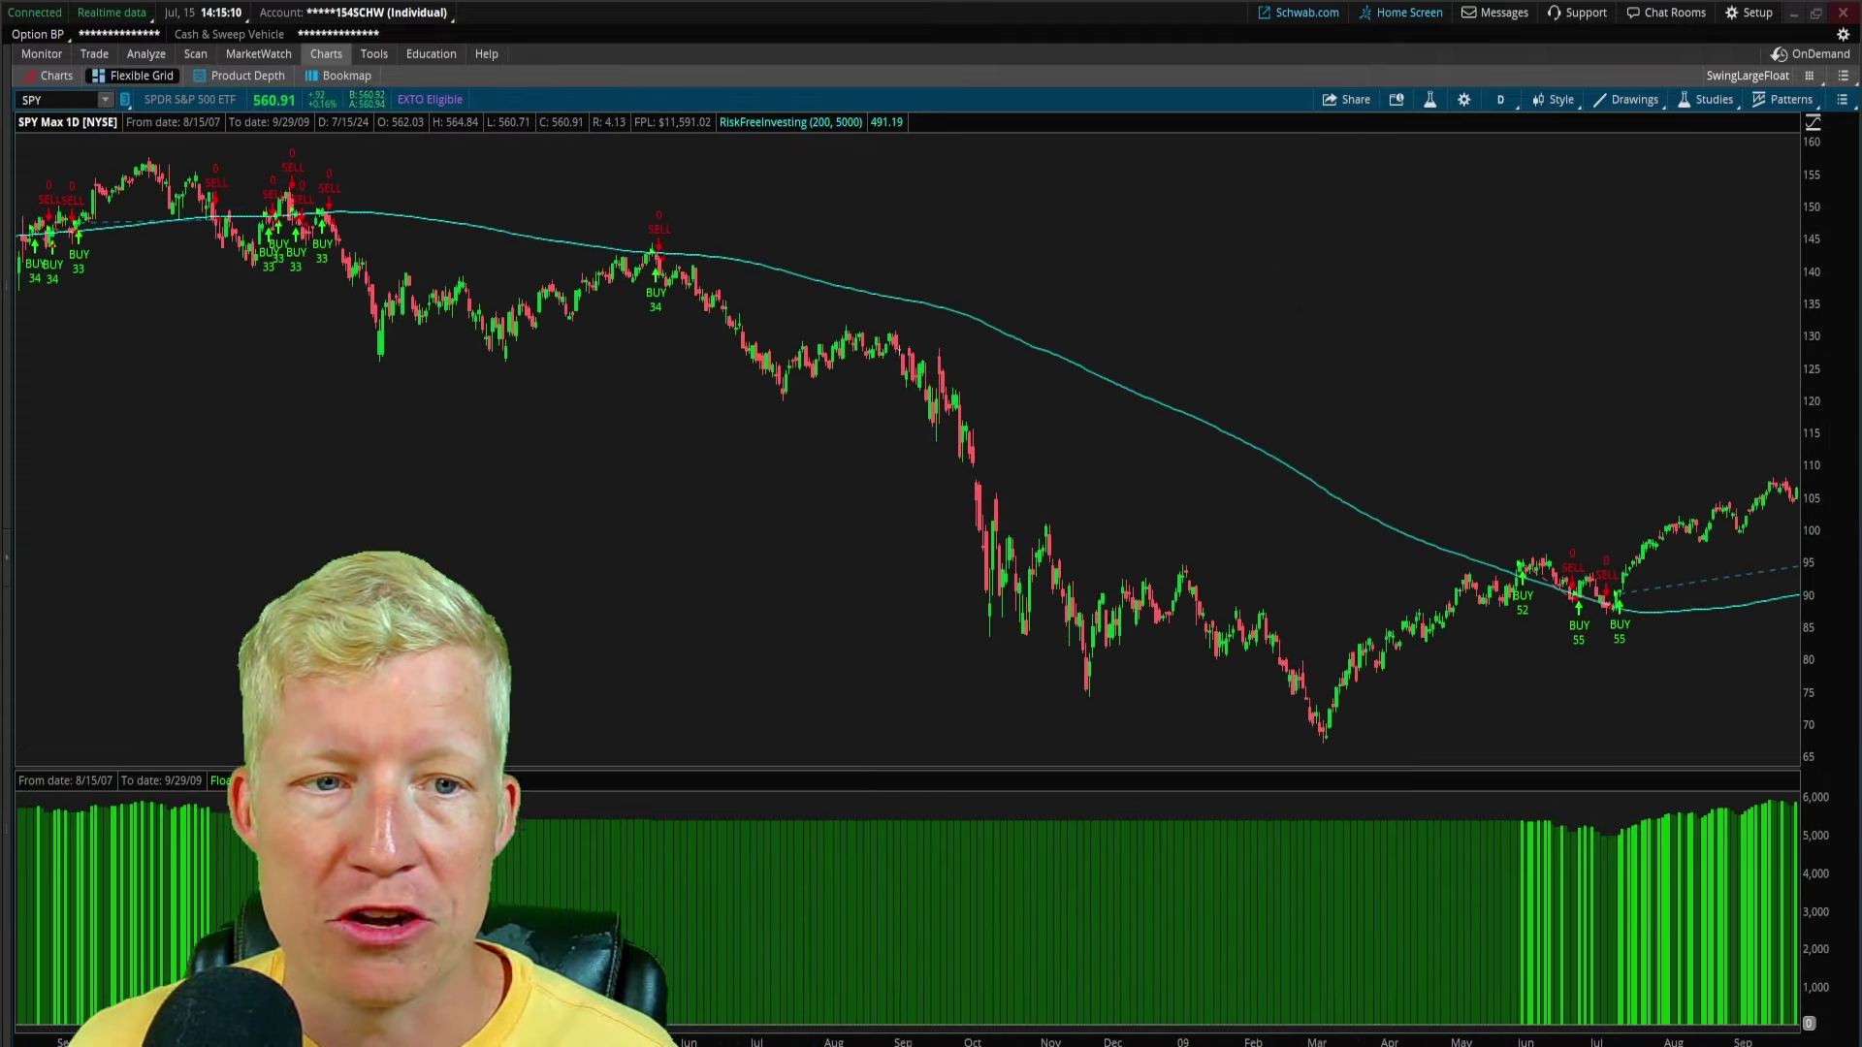
pyautogui.moveTo(1806, 231); pyautogui.dragTo(1806, 291)
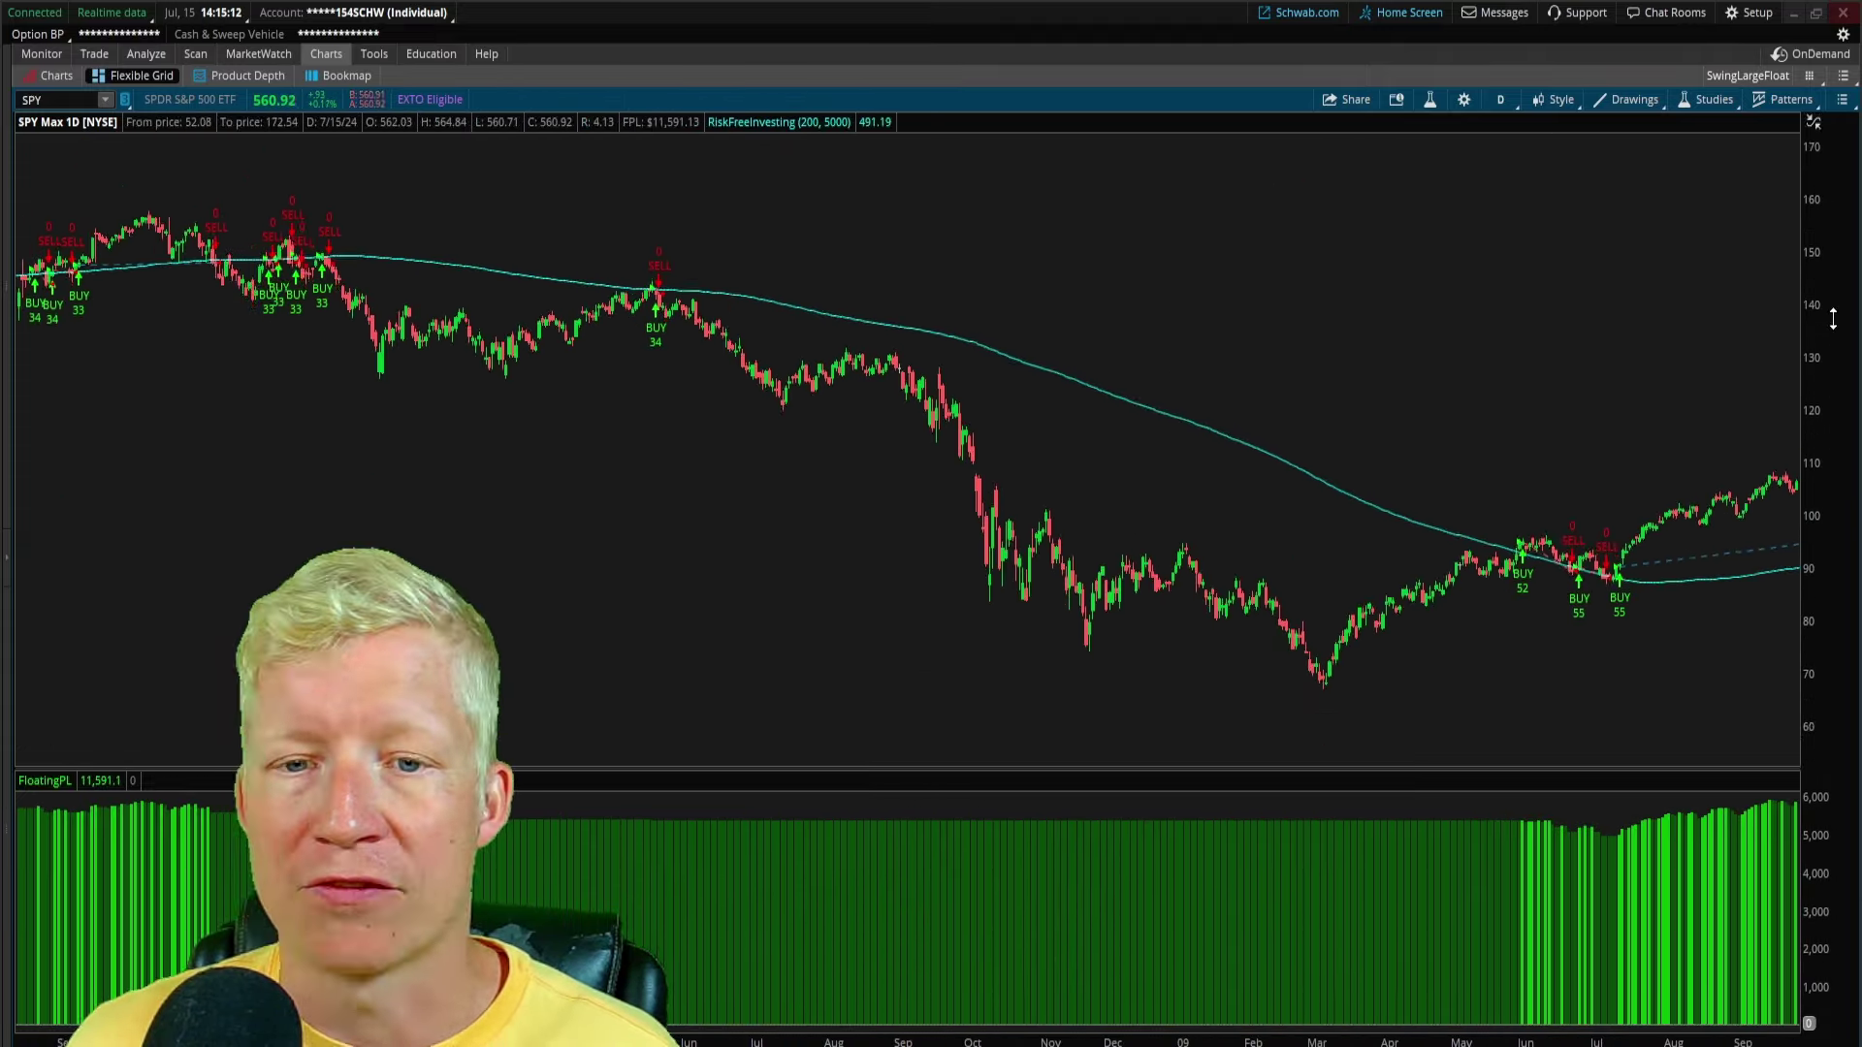
# Step: Anchor a measuring line at the 2007 peak, then cancel it
pyautogui.middleClick(1405, 291)
pyautogui.click(1420, 356)
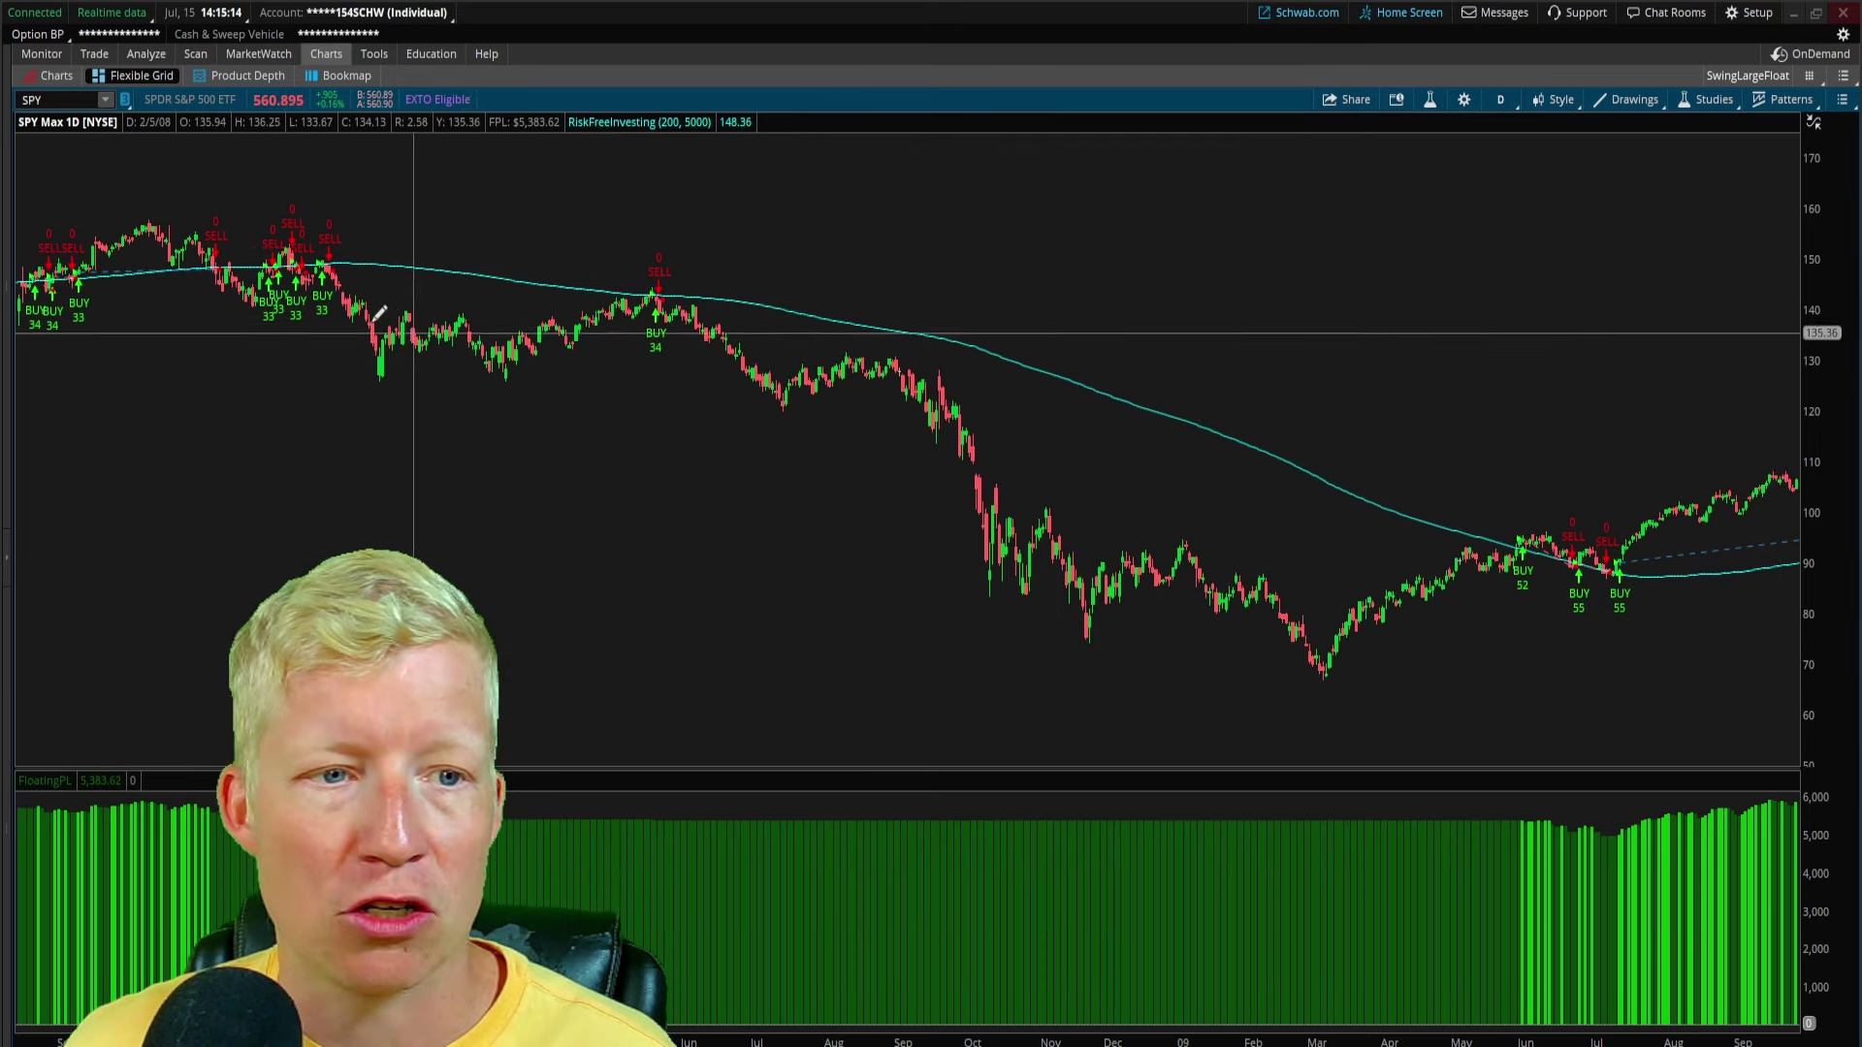
pyautogui.click(152, 220)
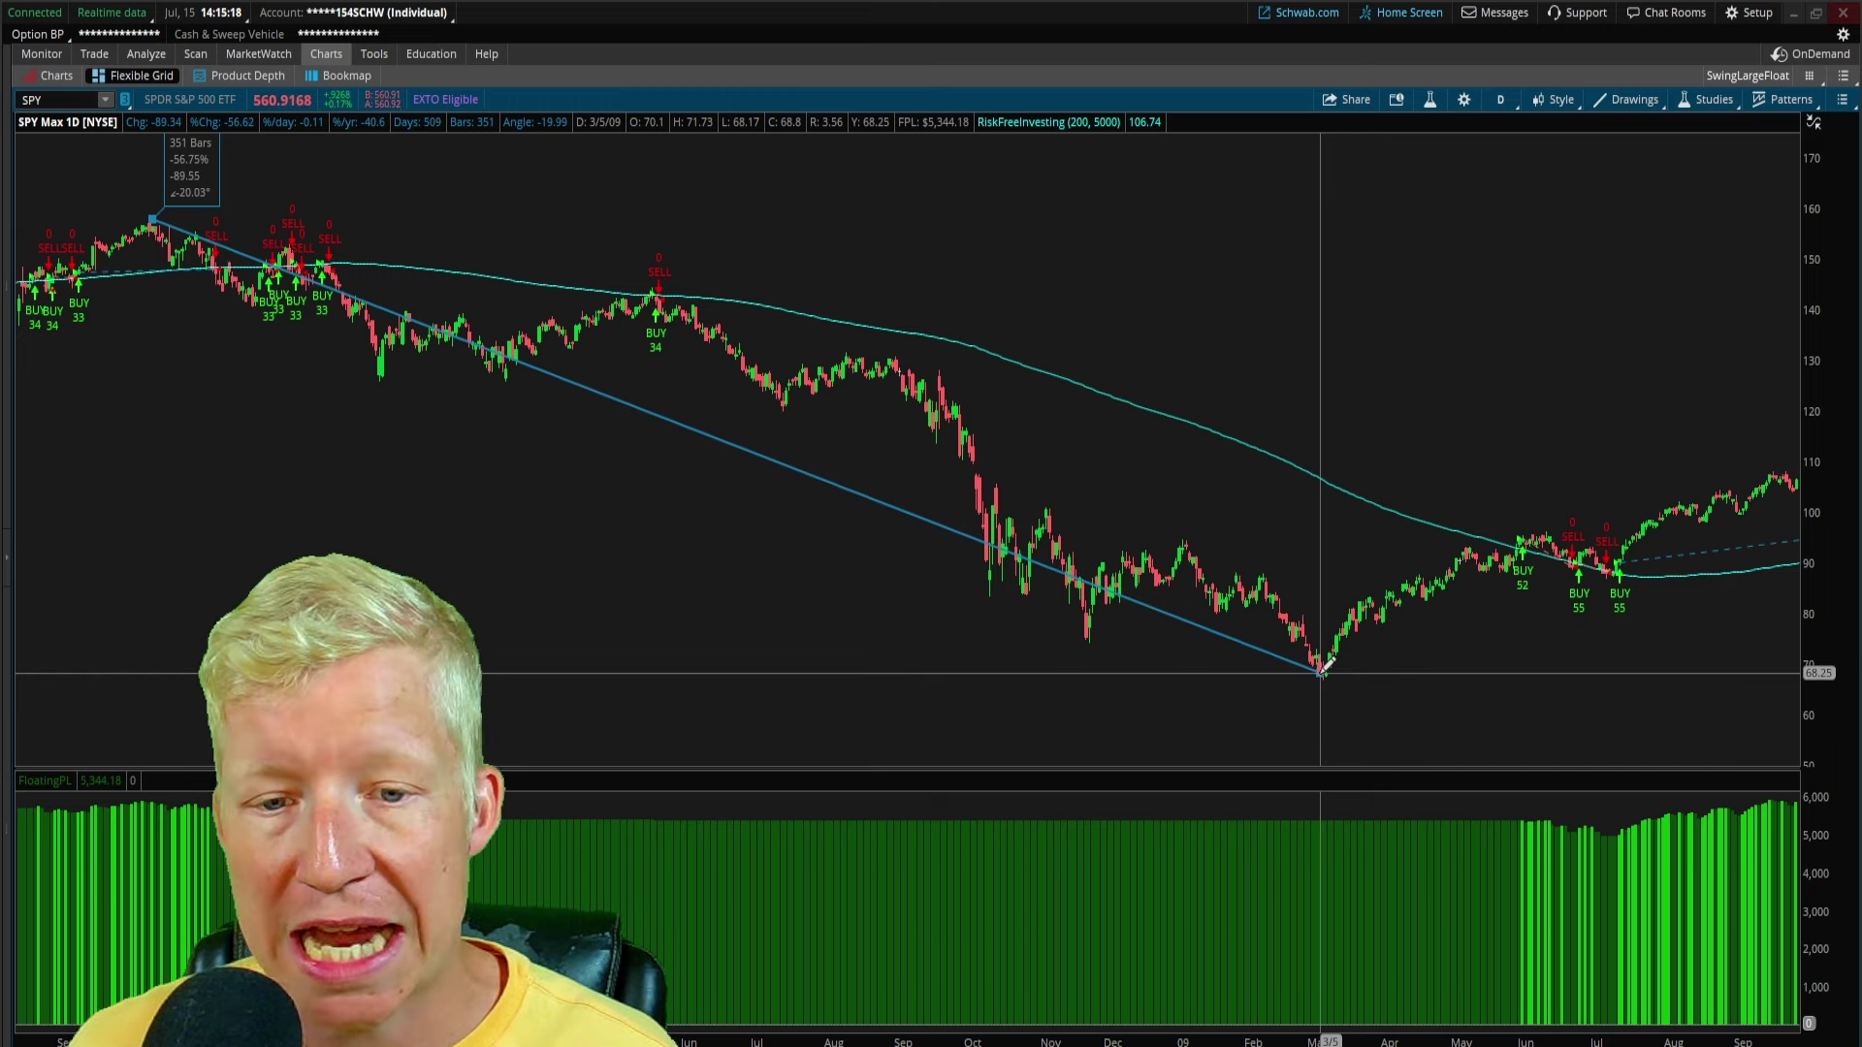
pyautogui.press('Escape')
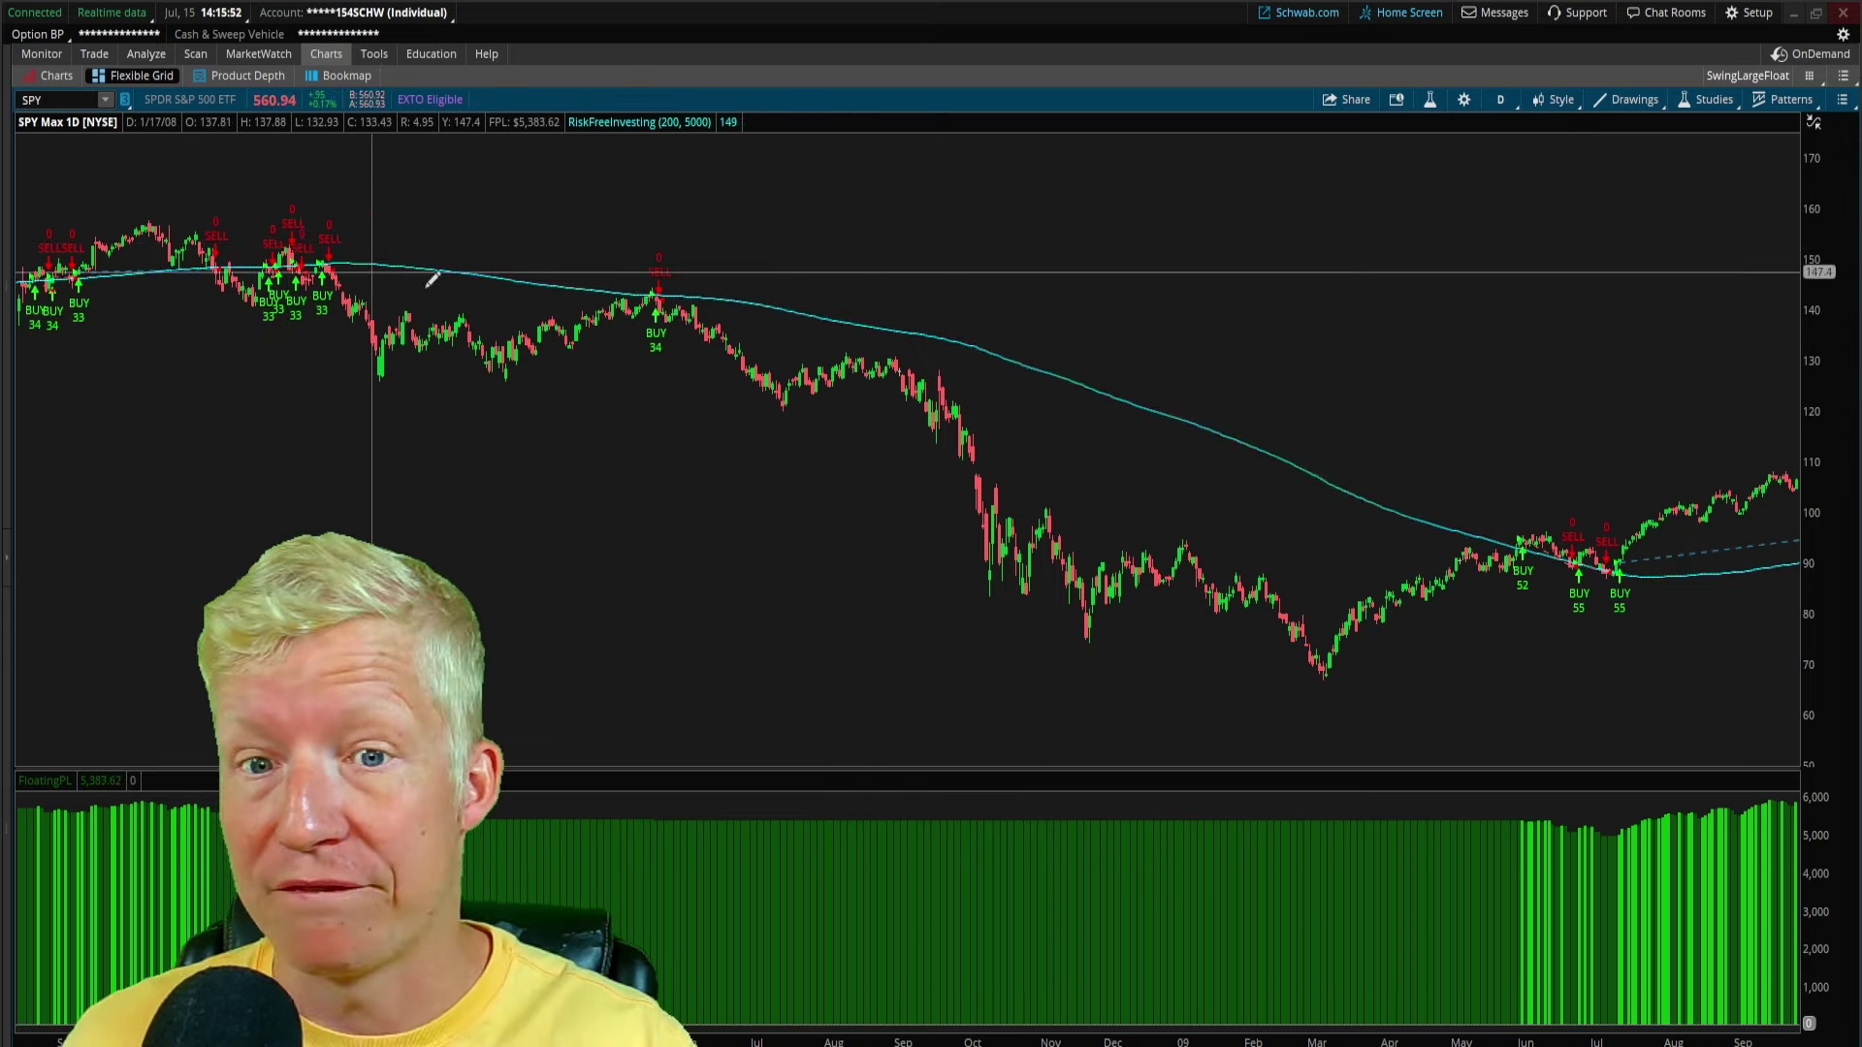
# Step: Replace the RiskFreeInvesting strategy with the Hold strategy on the SPY chart
pyautogui.click(1499, 103)
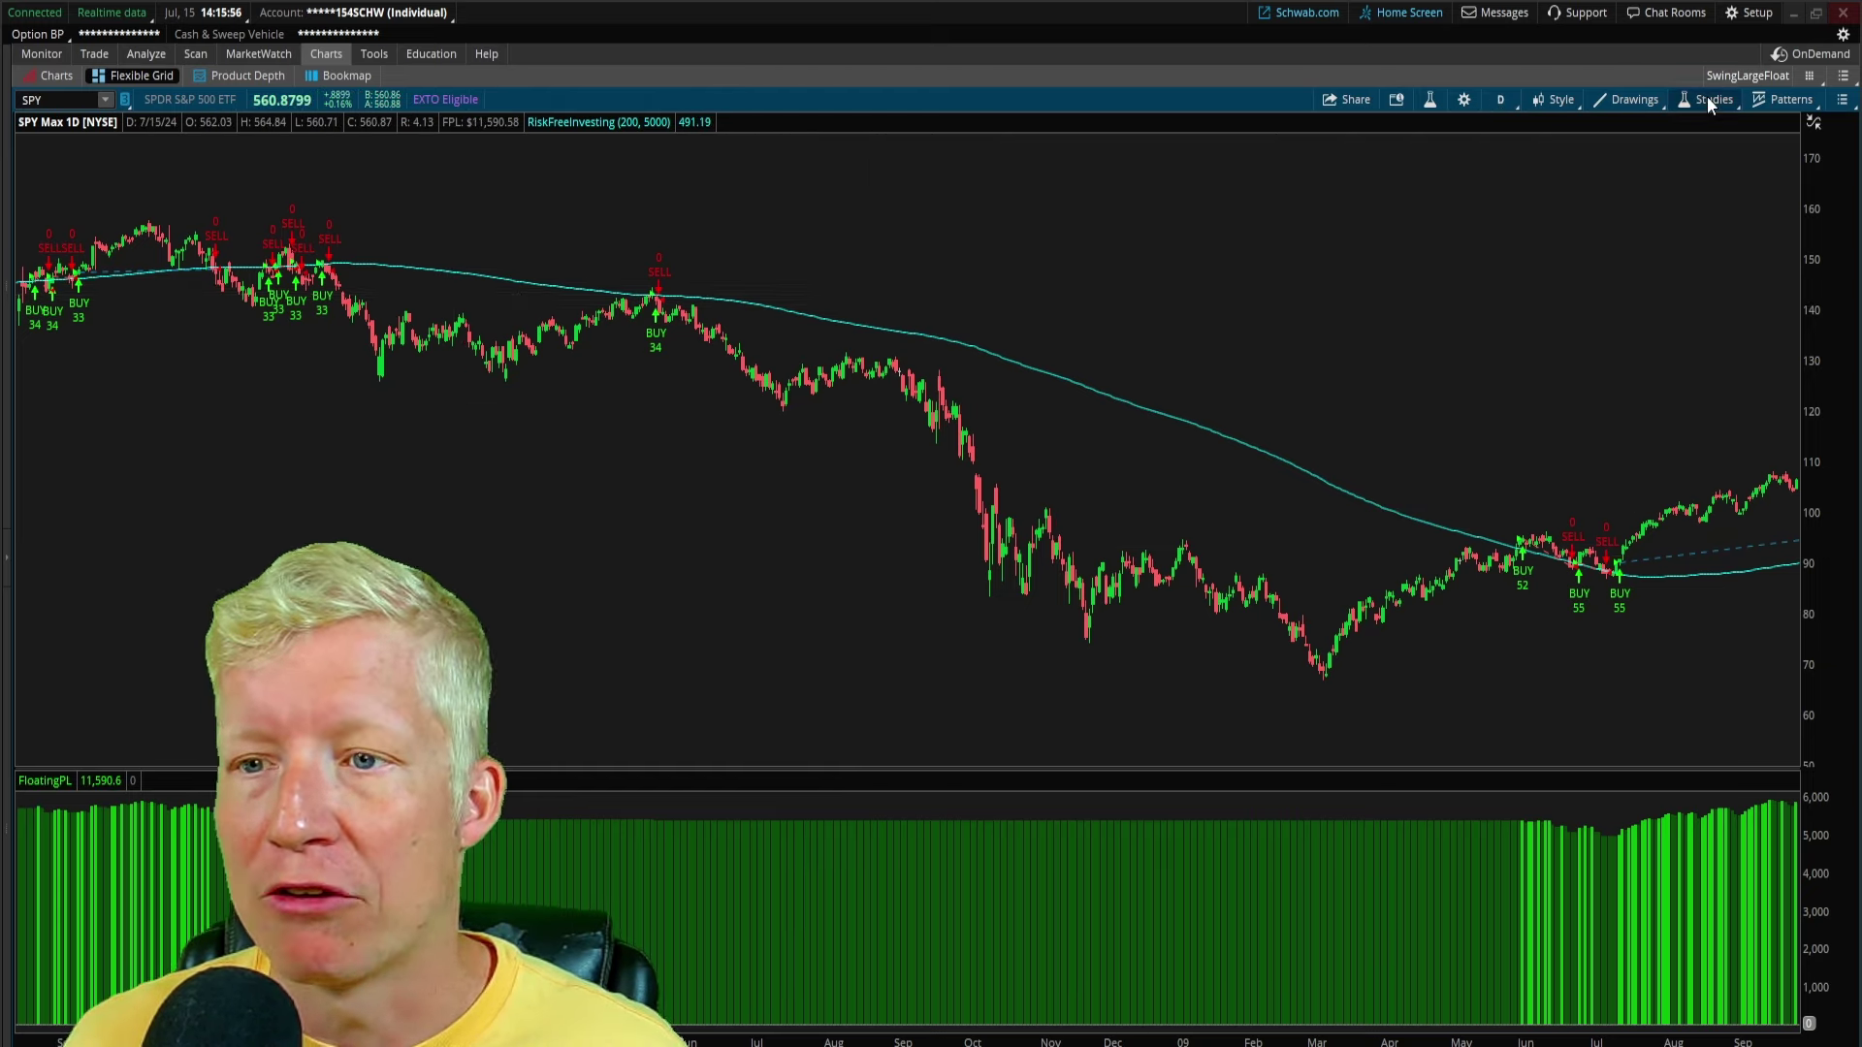
pyautogui.click(1707, 98)
pyautogui.click(1679, 178)
pyautogui.click(1309, 363)
pyautogui.click(625, 332)
pyautogui.click(615, 359)
pyautogui.write('hold')
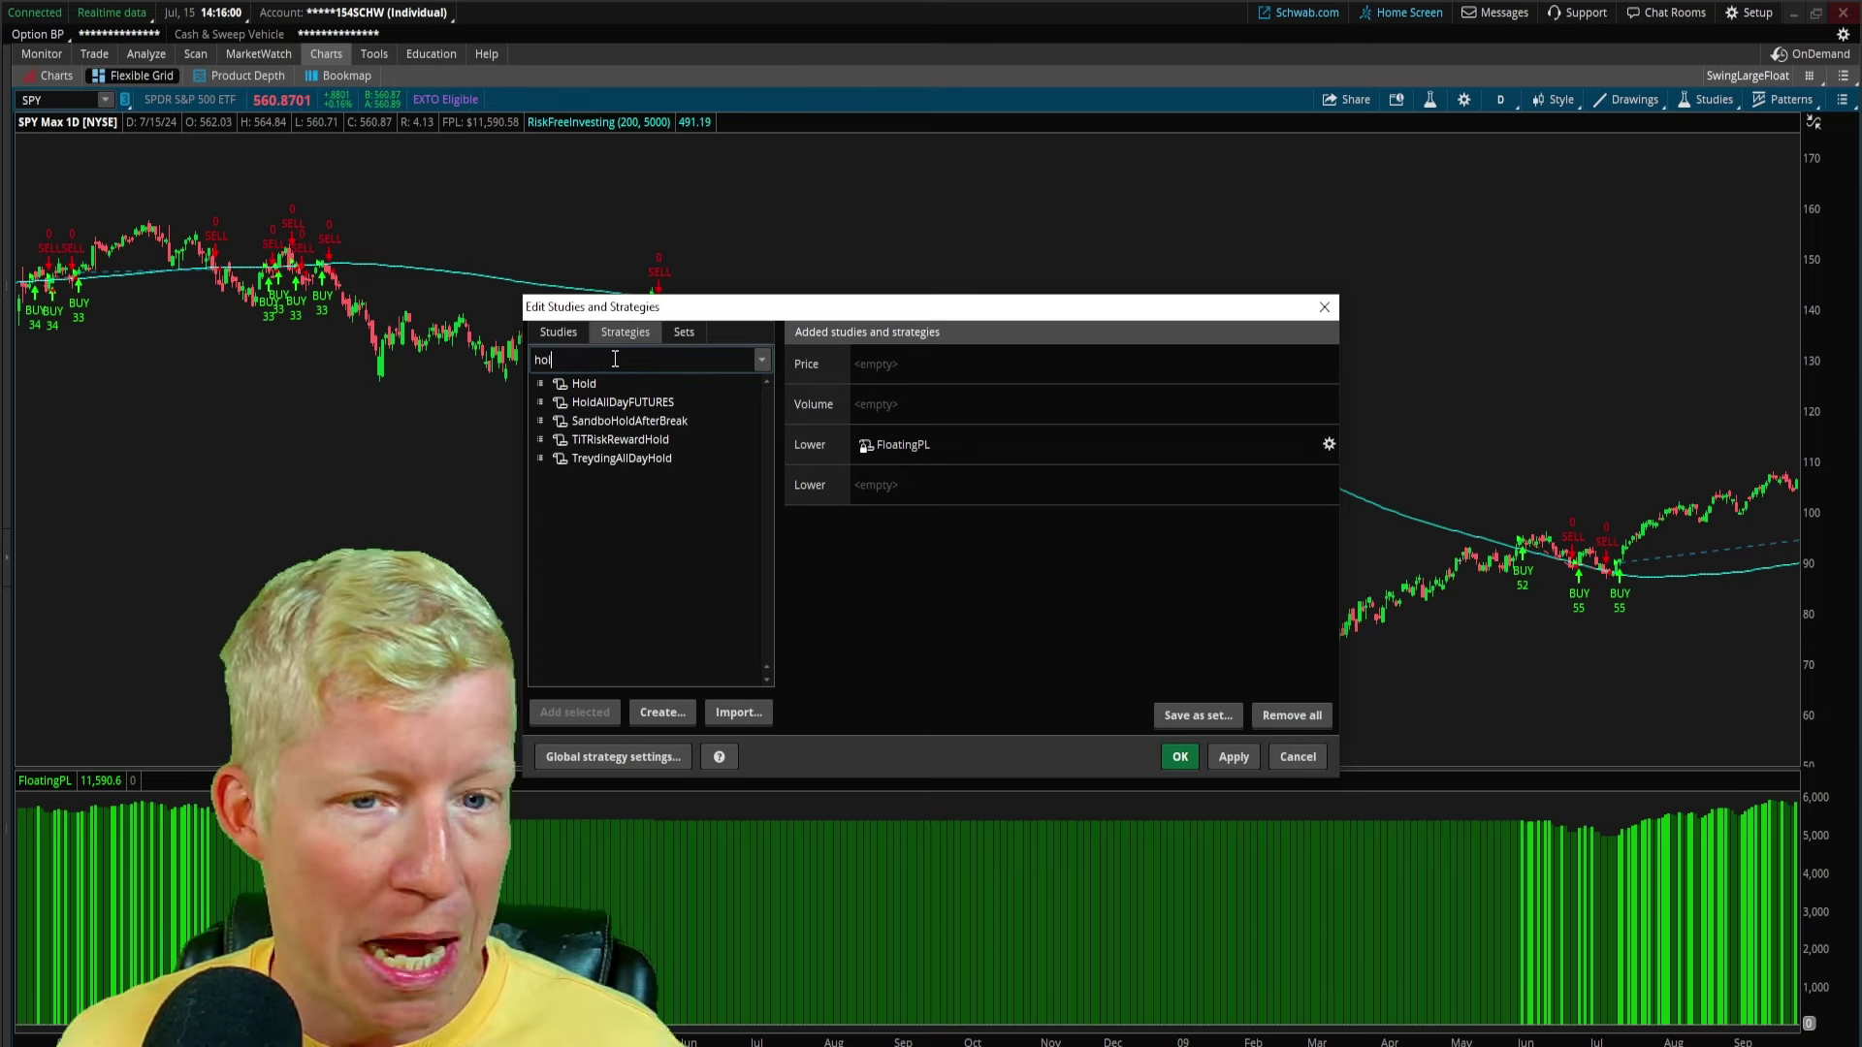
pyautogui.doubleClick(619, 383)
pyautogui.click(1231, 757)
pyautogui.click(1181, 756)
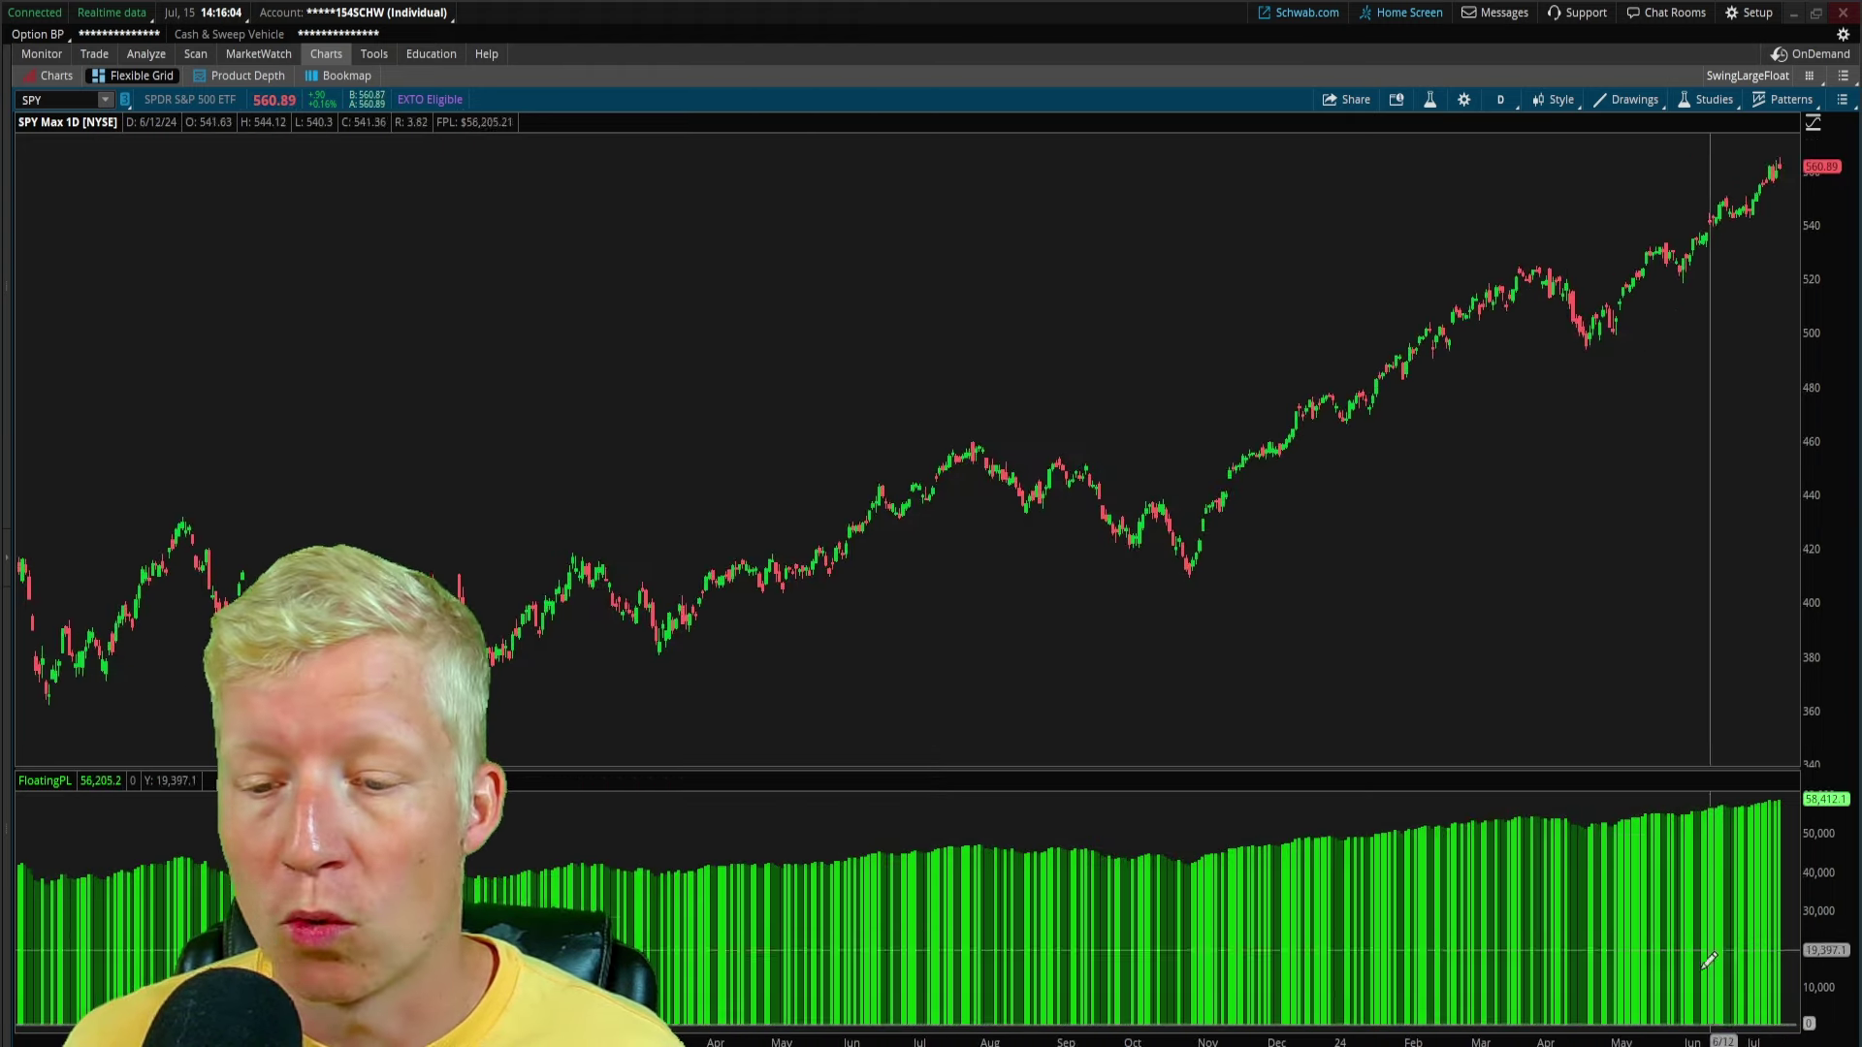
# Step: Zoom the chart into the early-2020 crash, roughly November 2019 to July 2020
pyautogui.scroll(-5, 1704, 766)
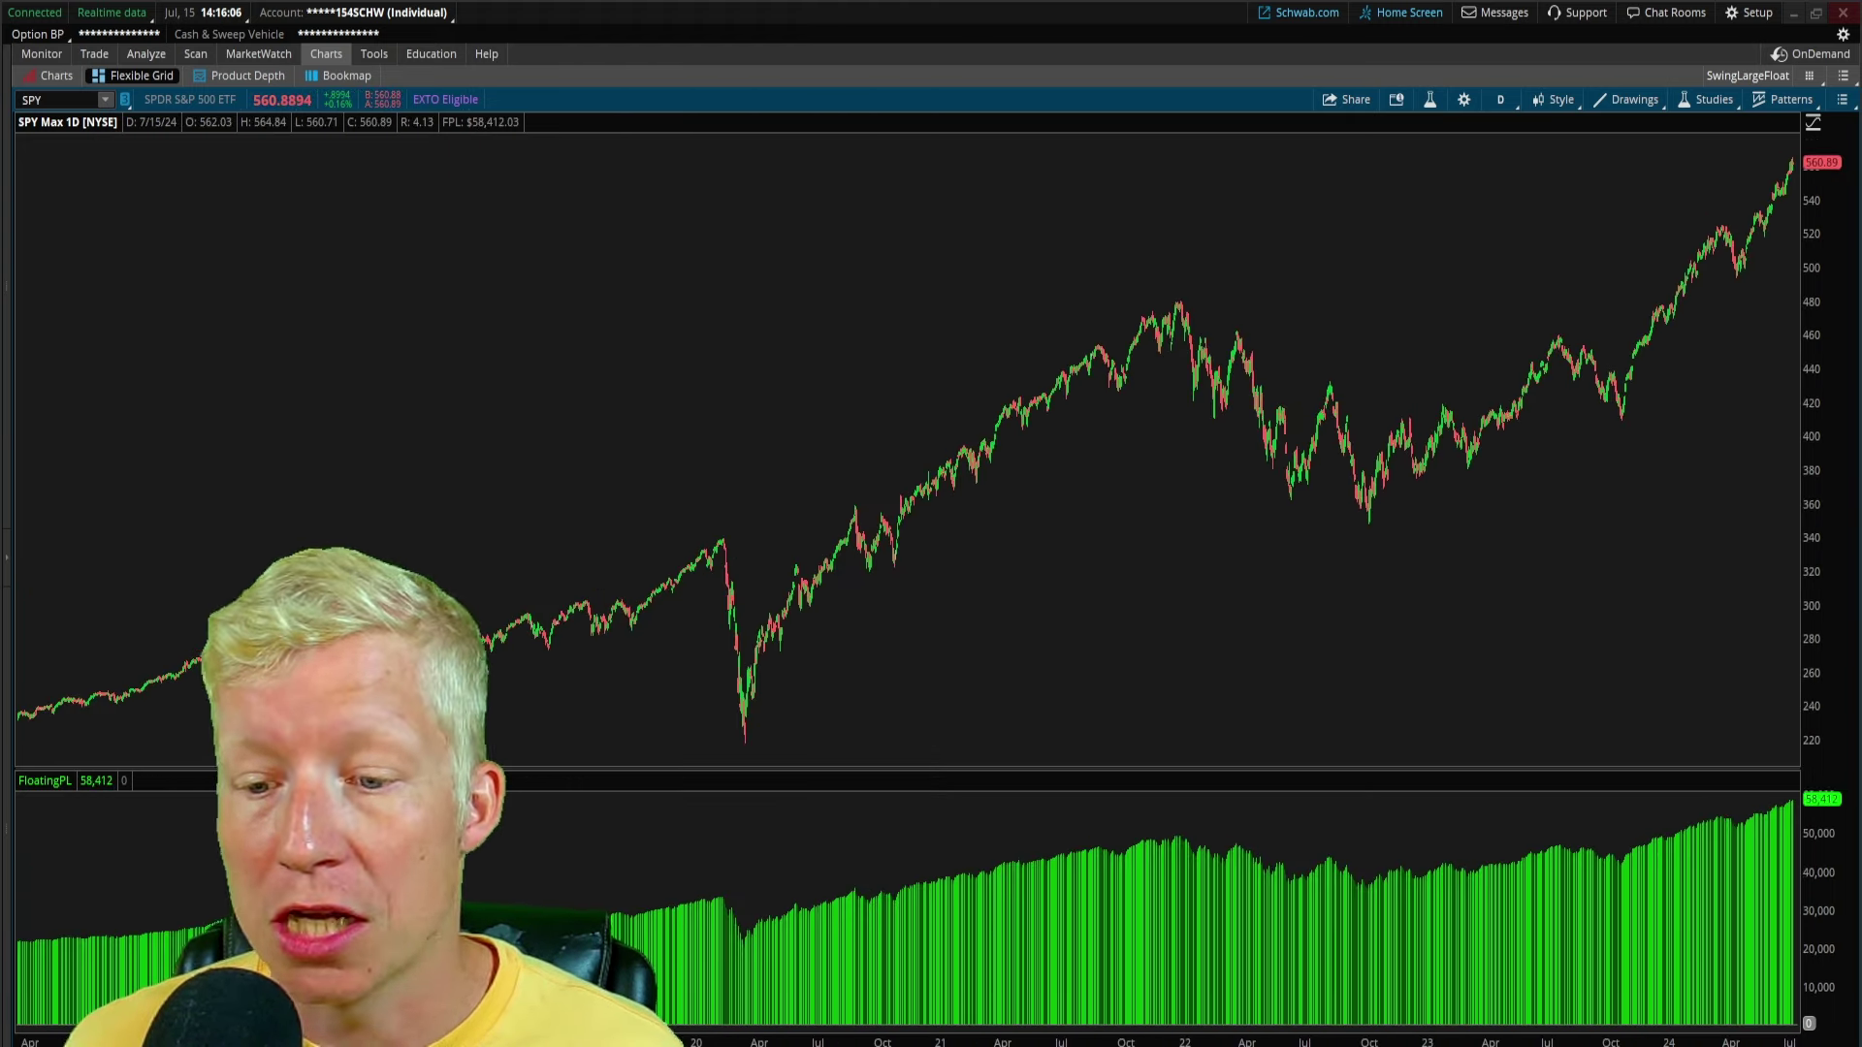
pyautogui.scroll(3, 776, 544)
pyautogui.moveTo(740, 549); pyautogui.dragTo(1004, 549)
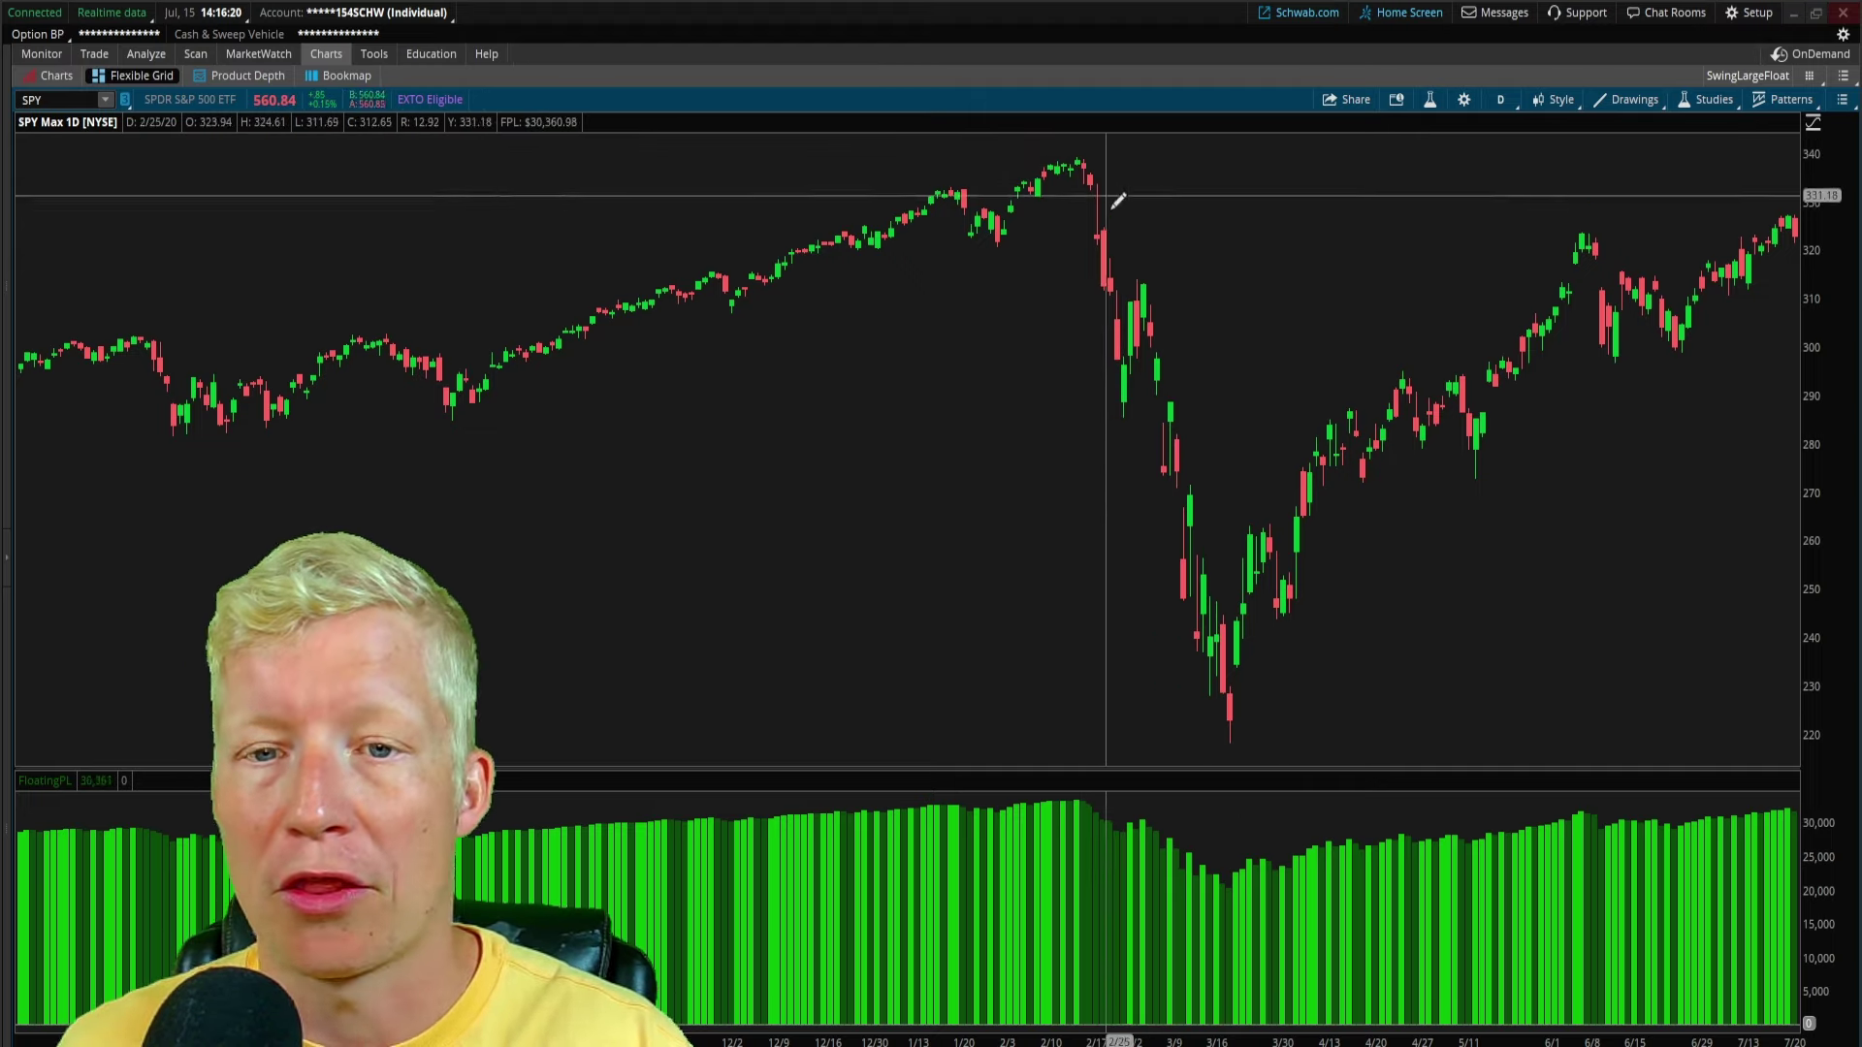
pyautogui.scroll(-10, 908, 436)
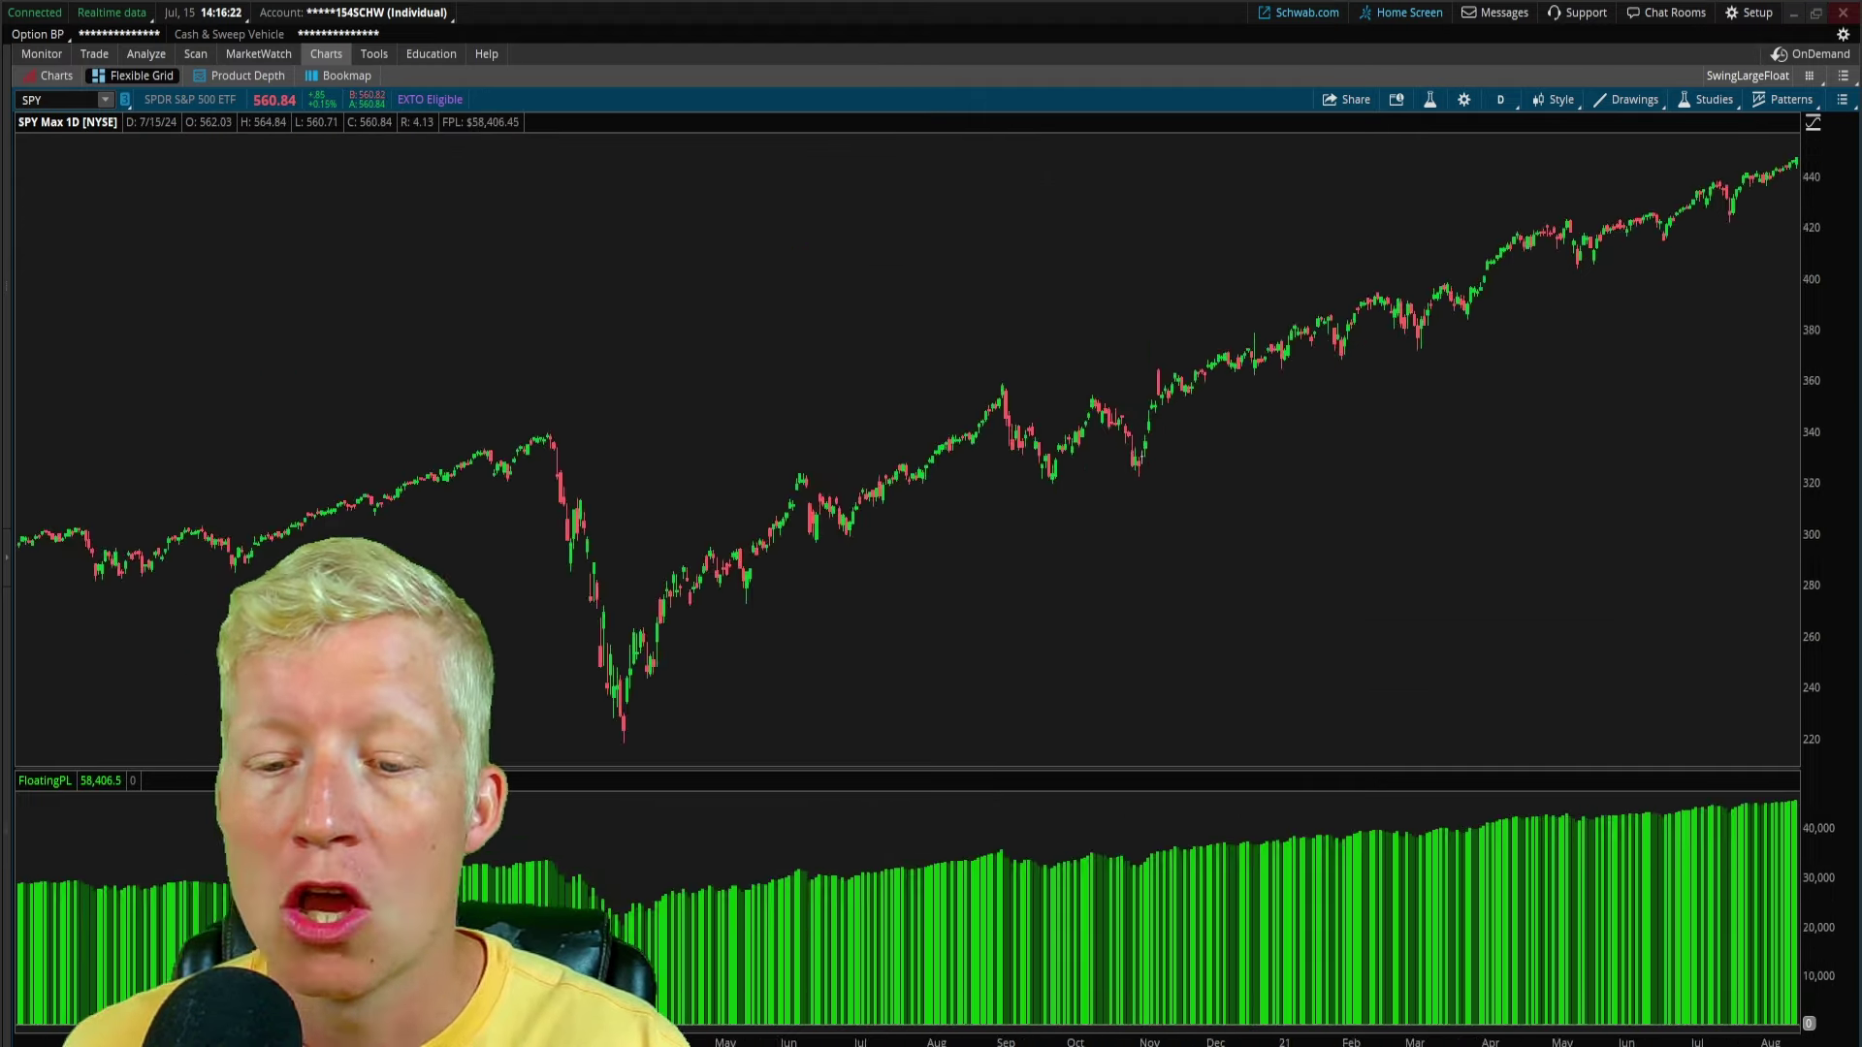
pyautogui.scroll(15, 908, 437)
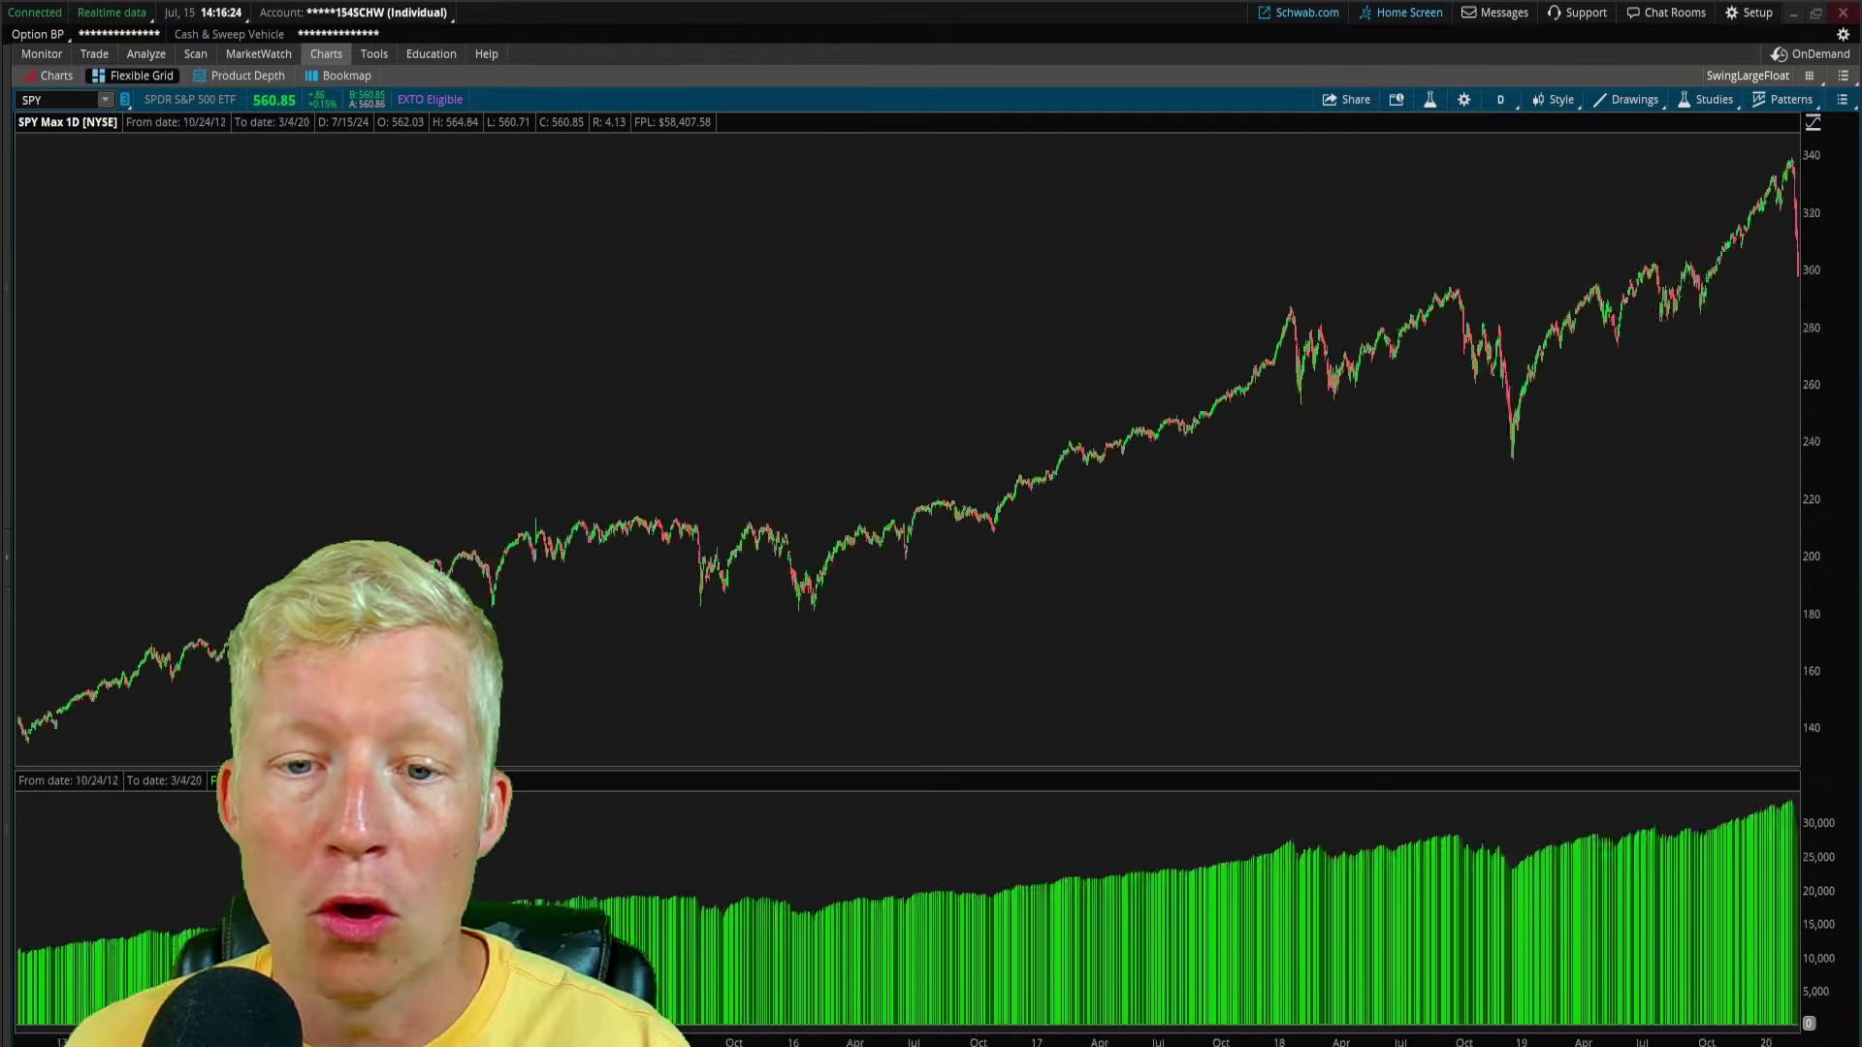
pyautogui.scroll(-10, 908, 436)
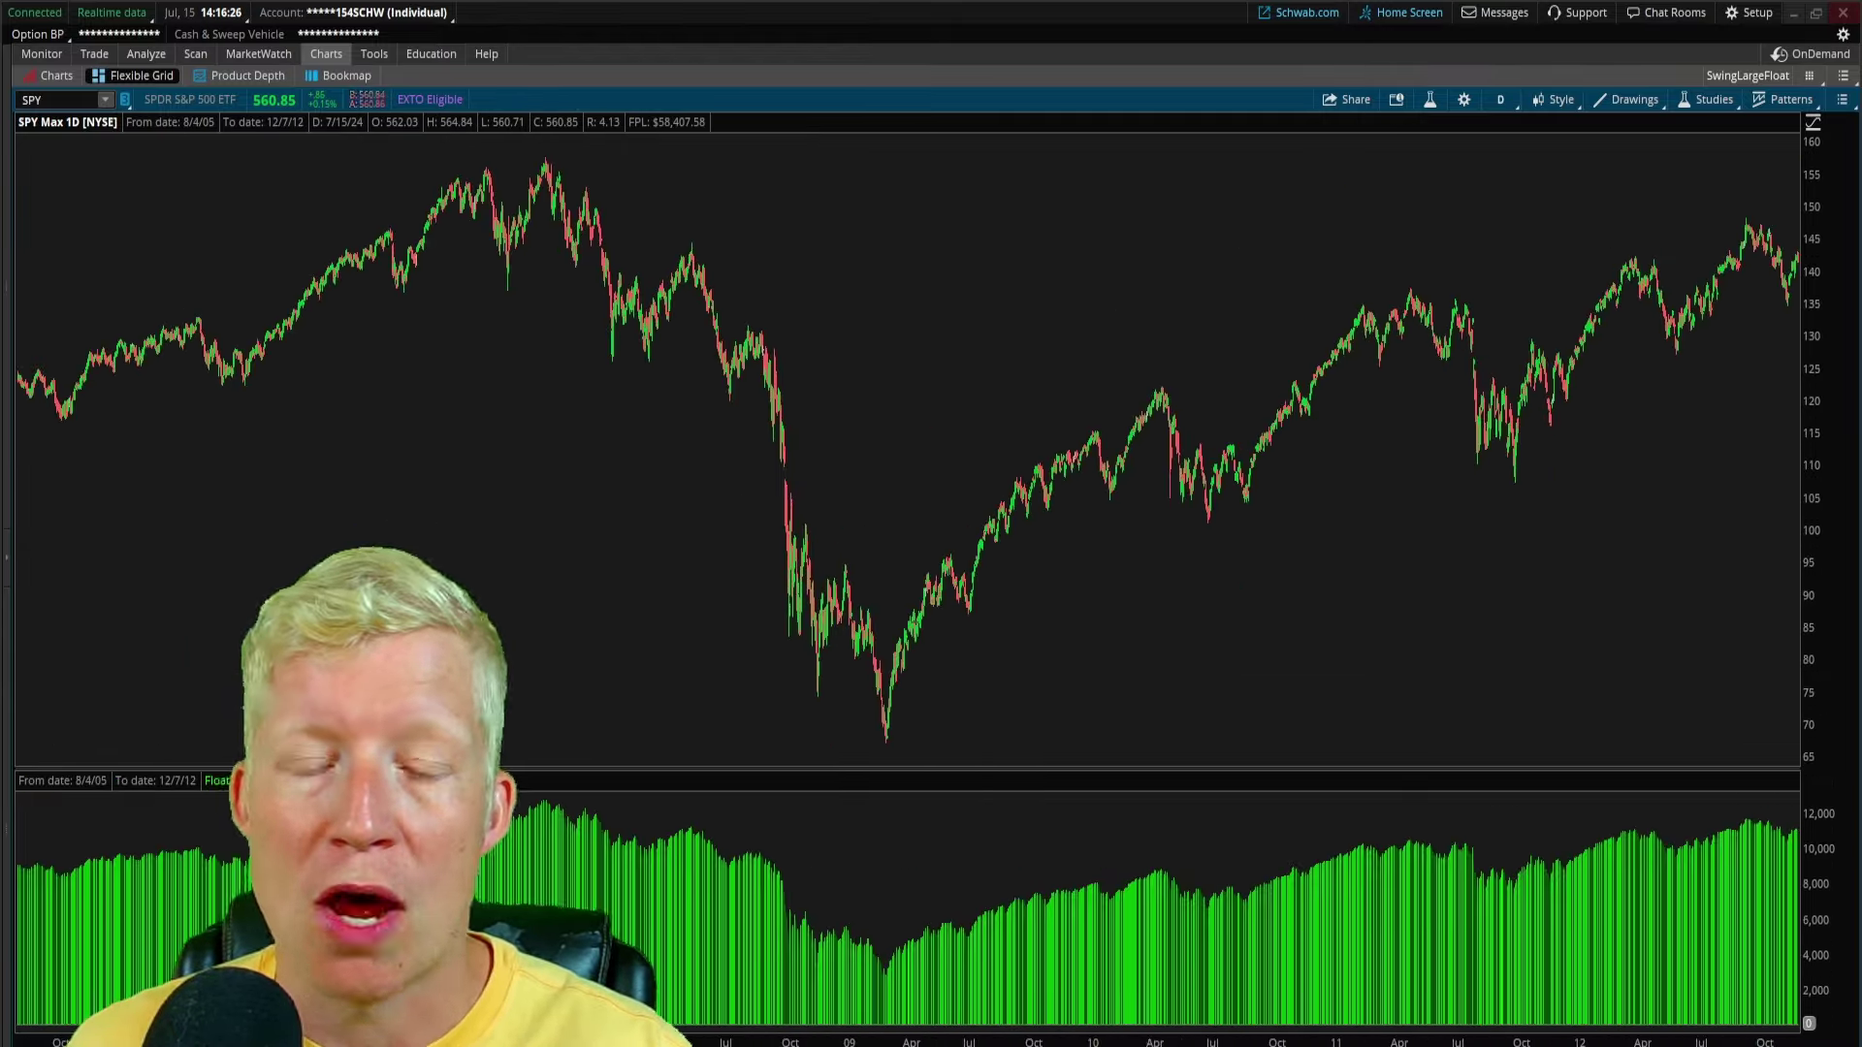
pyautogui.scroll(-2, 1172, 789)
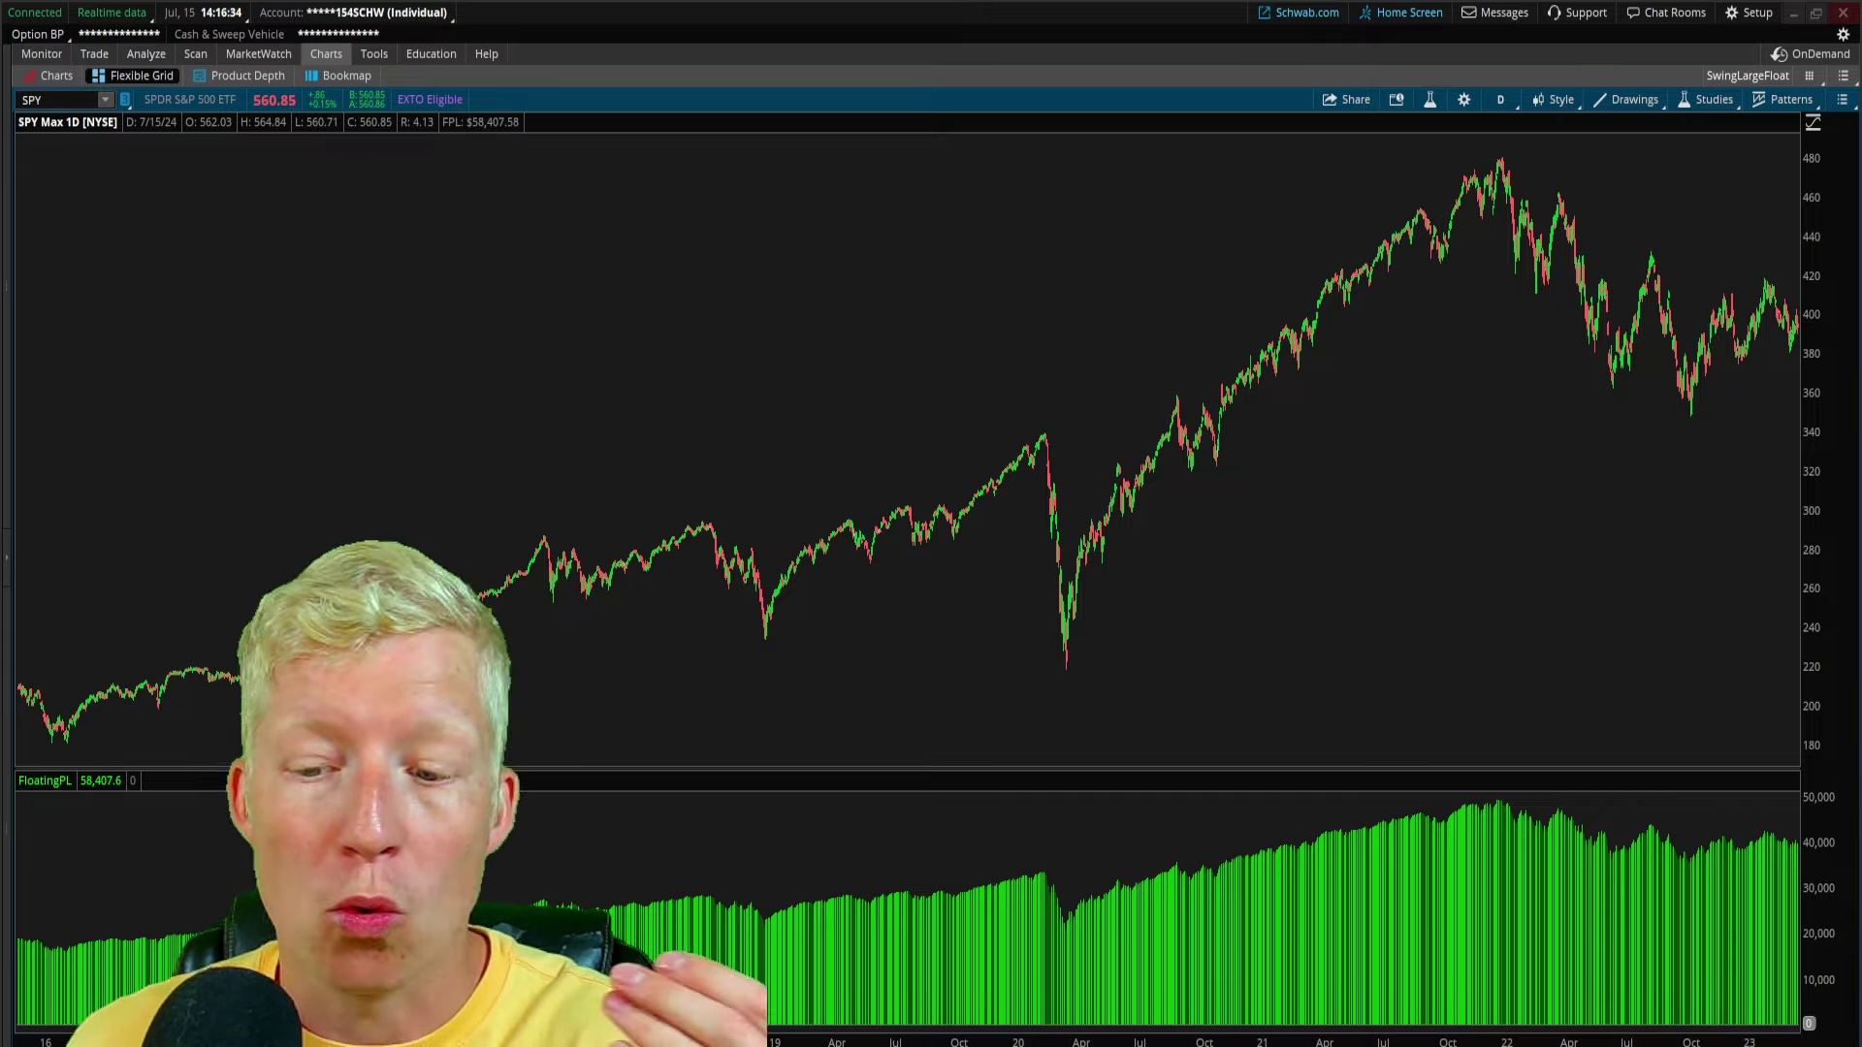
pyautogui.scroll(12, 907, 446)
pyautogui.scroll(-3, 907, 446)
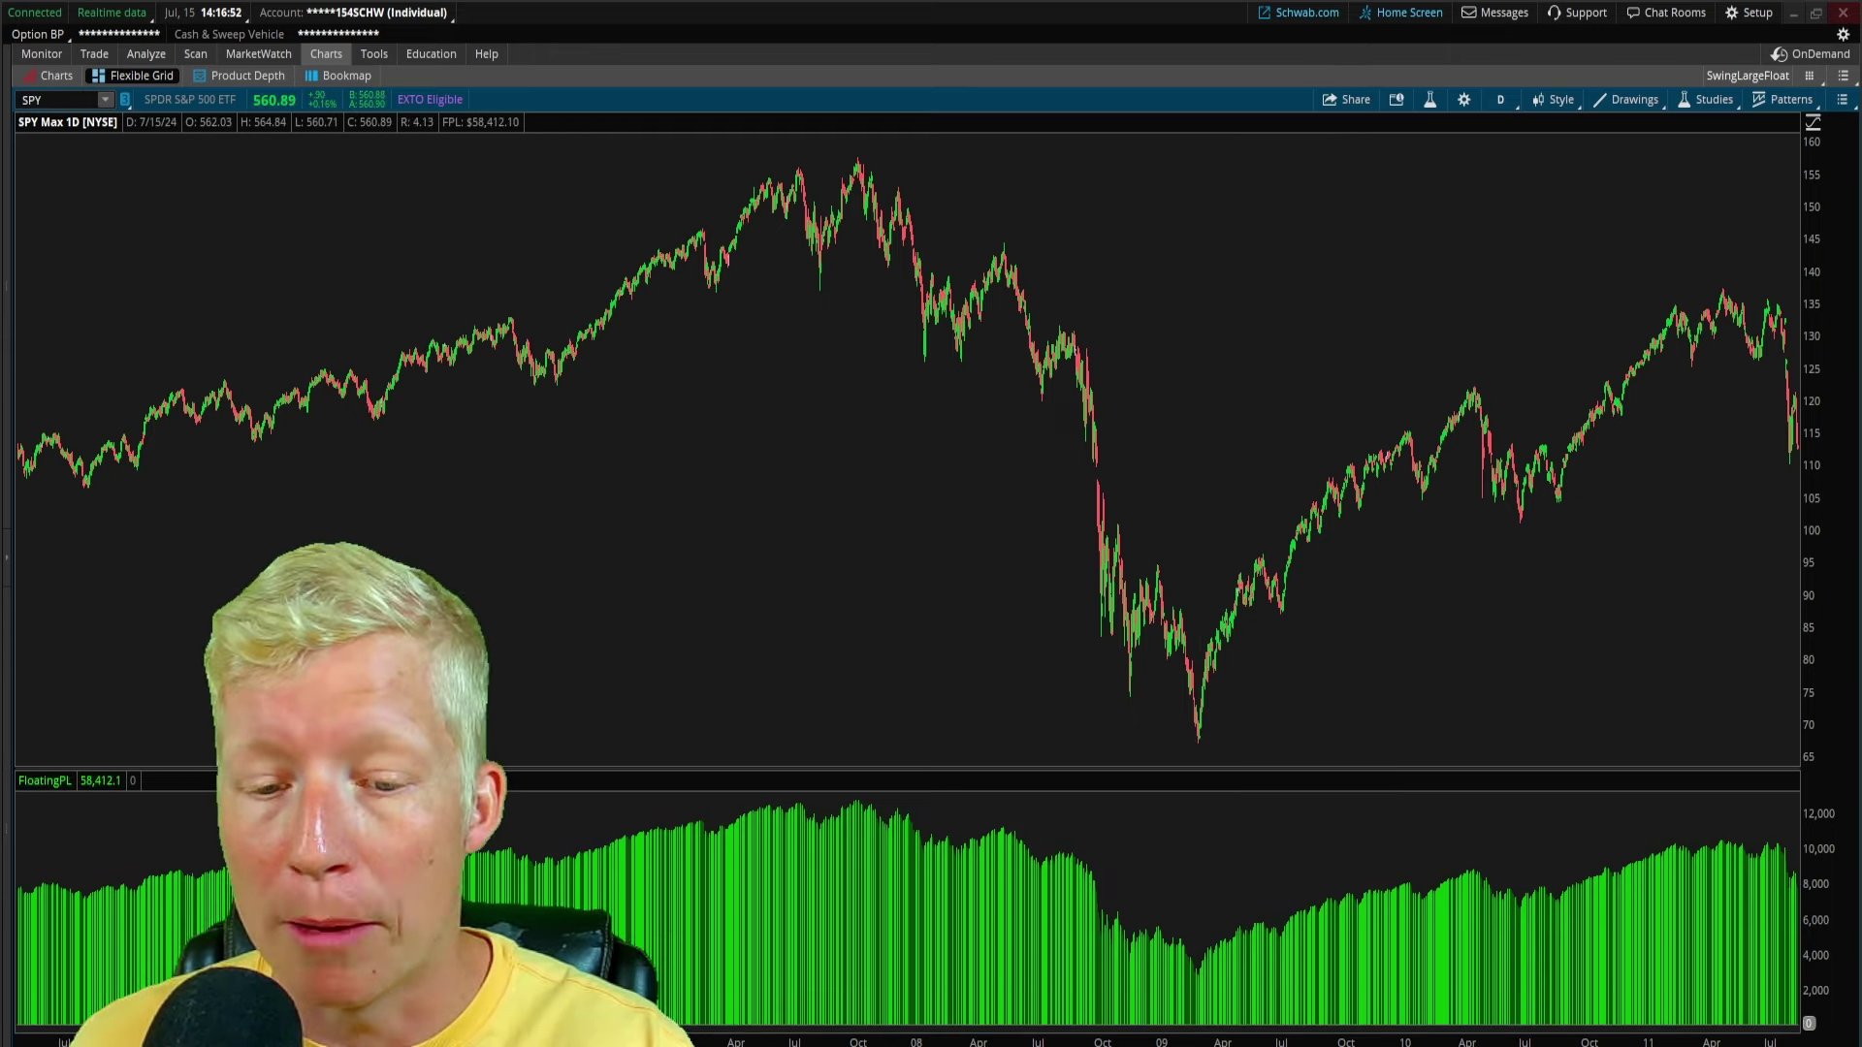
pyautogui.scroll(-10, 1757, 483)
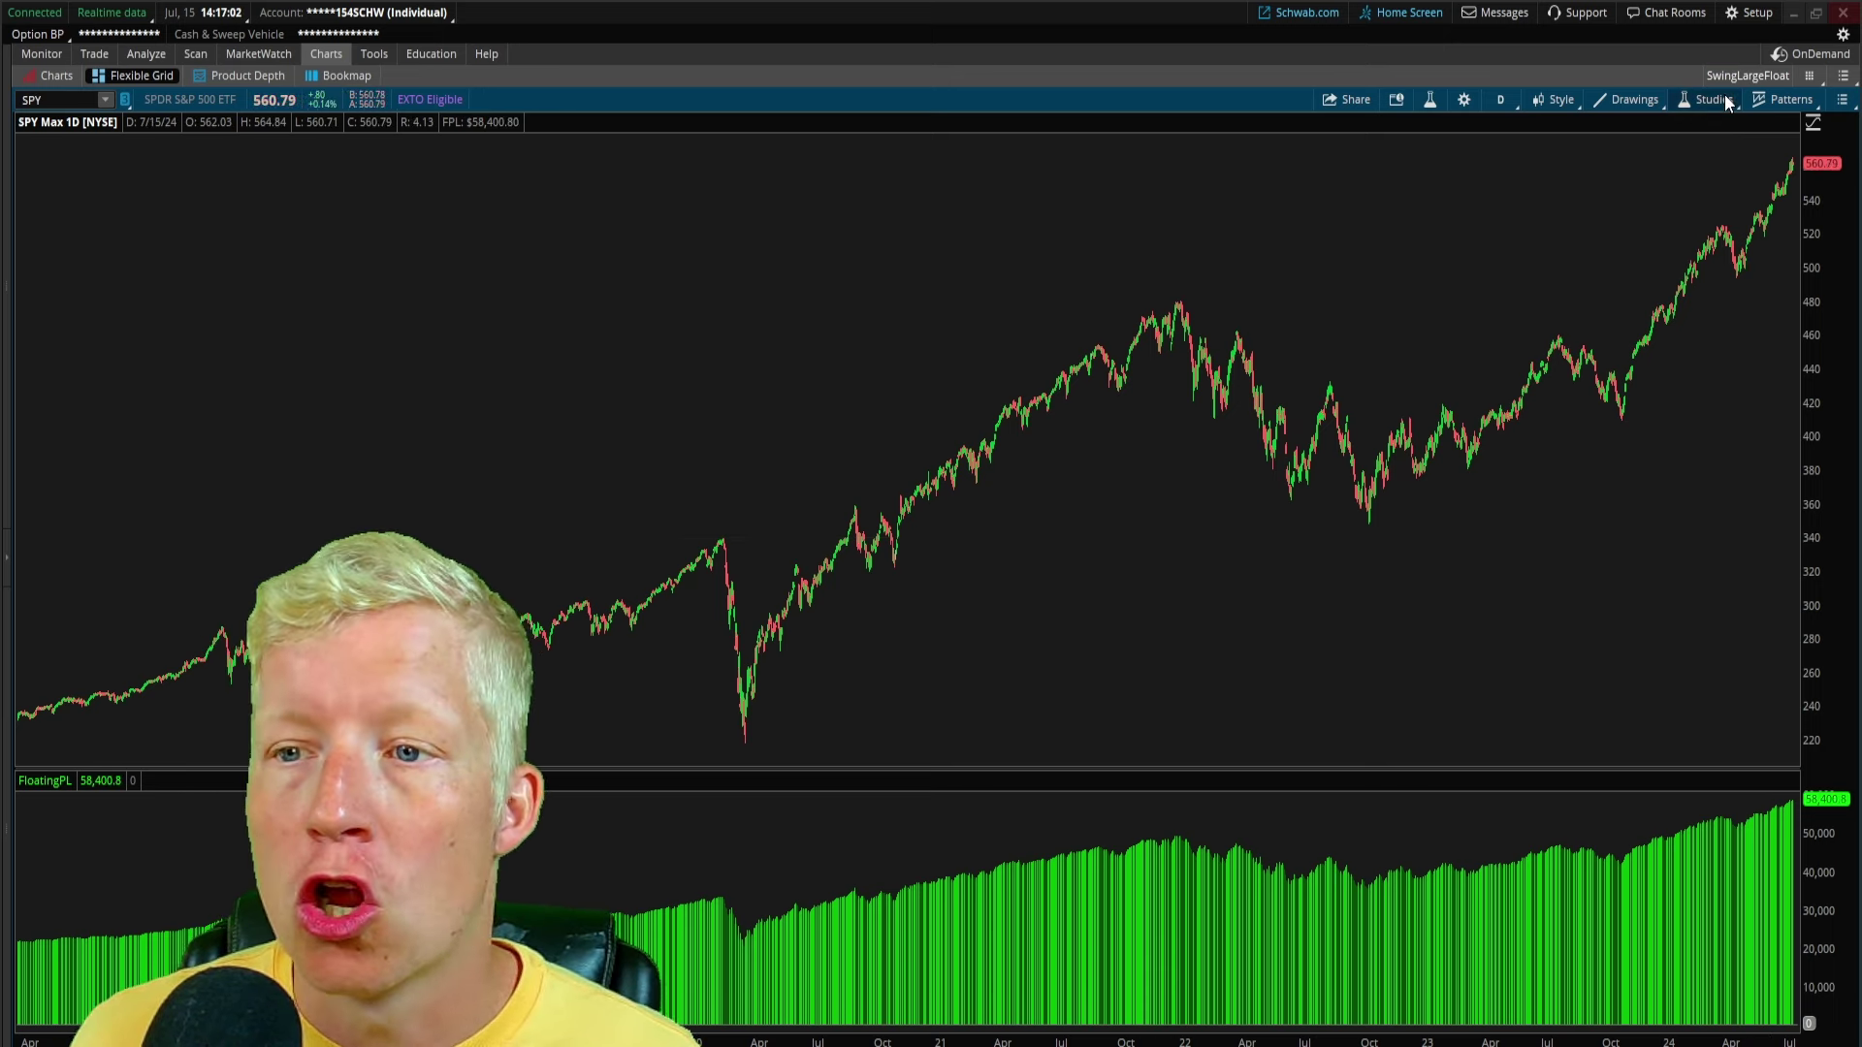
# Step: Search strategies for 'ris' and add RiskFreeInvesting to the price chart
pyautogui.click(1725, 97)
pyautogui.click(1709, 191)
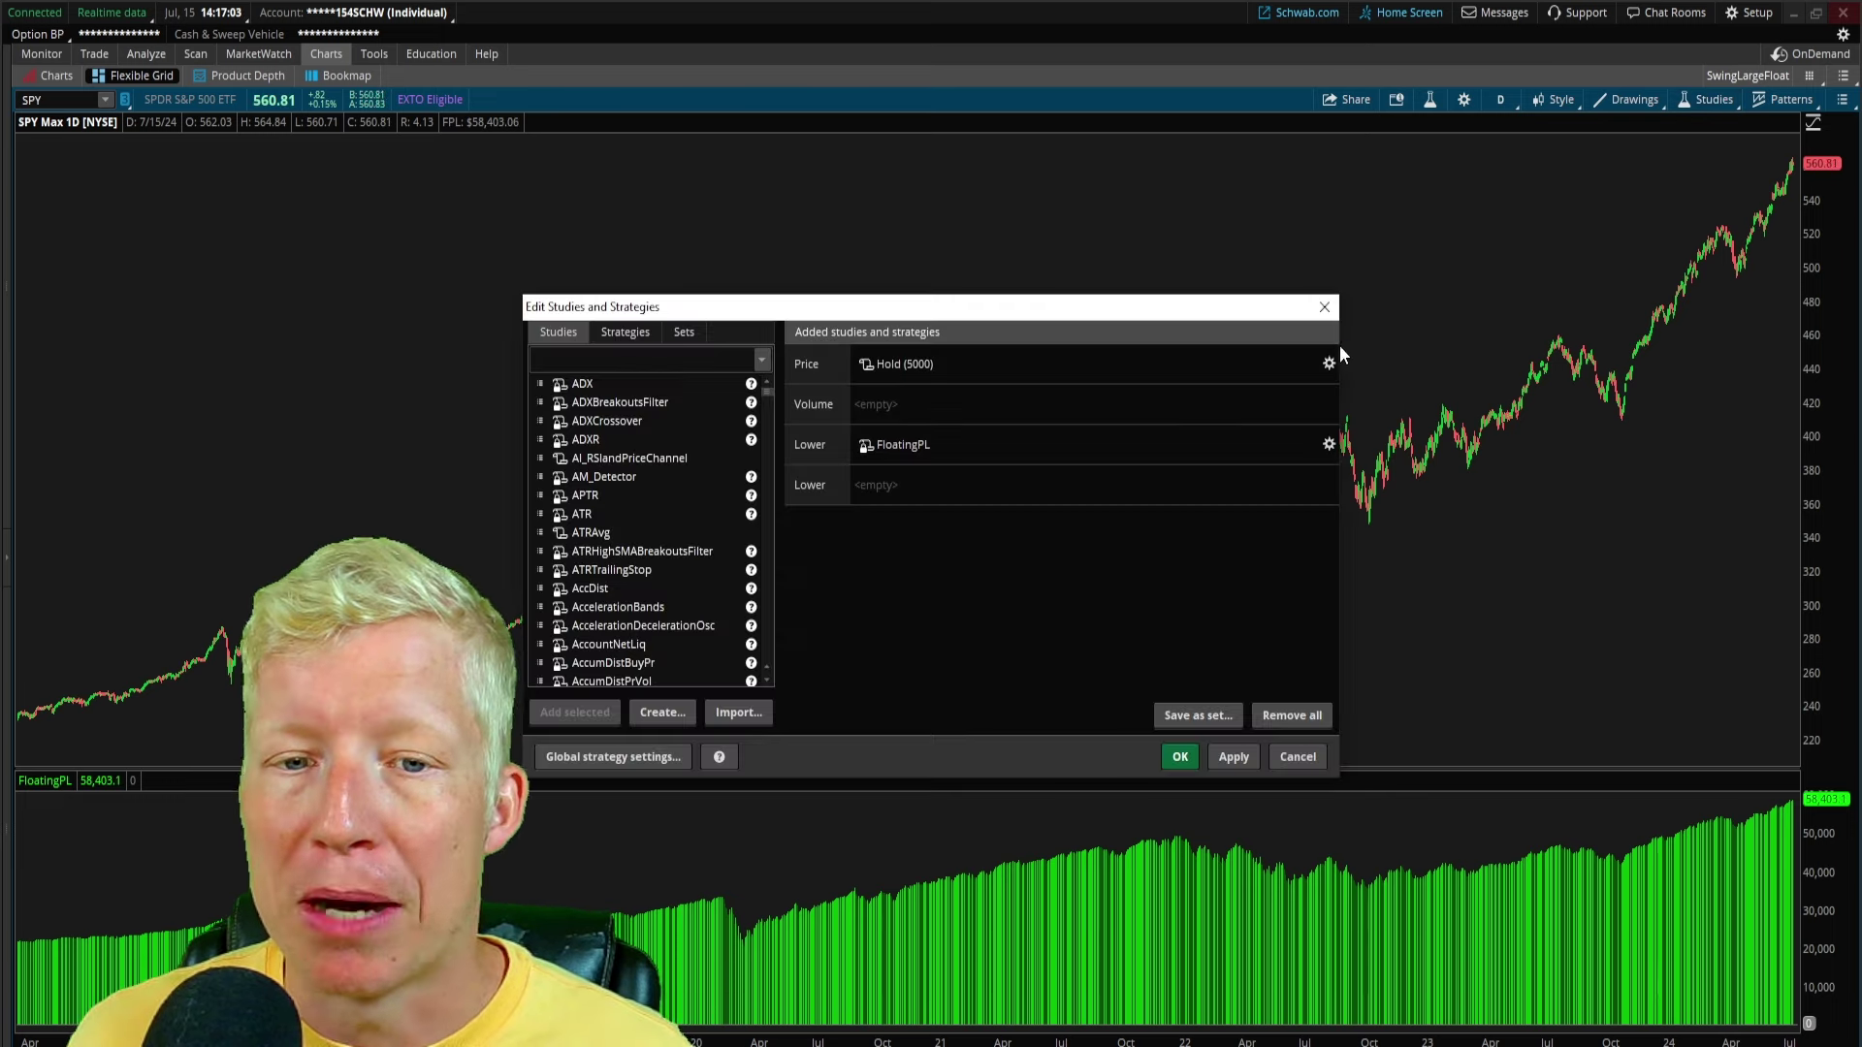
pyautogui.click(626, 333)
pyautogui.click(640, 365)
pyautogui.write('r')
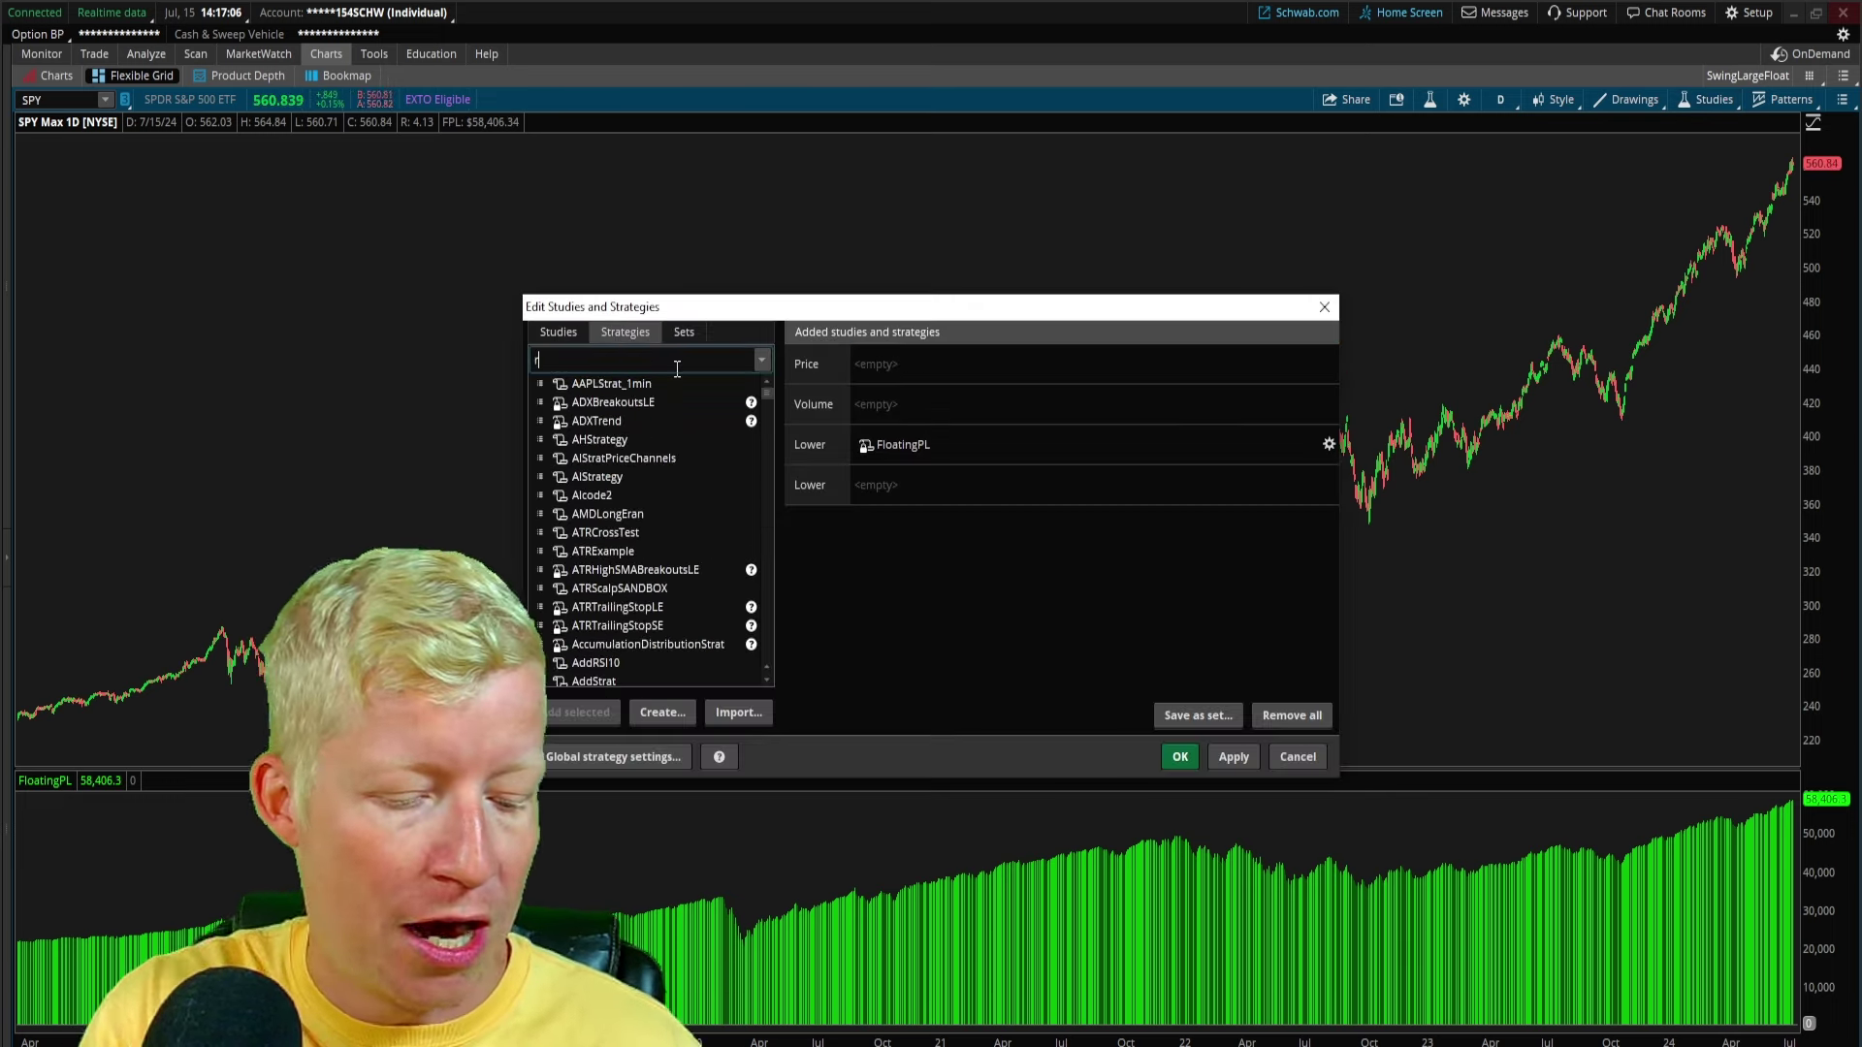
pyautogui.write('isa')
pyautogui.press('BackSpace')
pyautogui.doubleClick(637, 383)
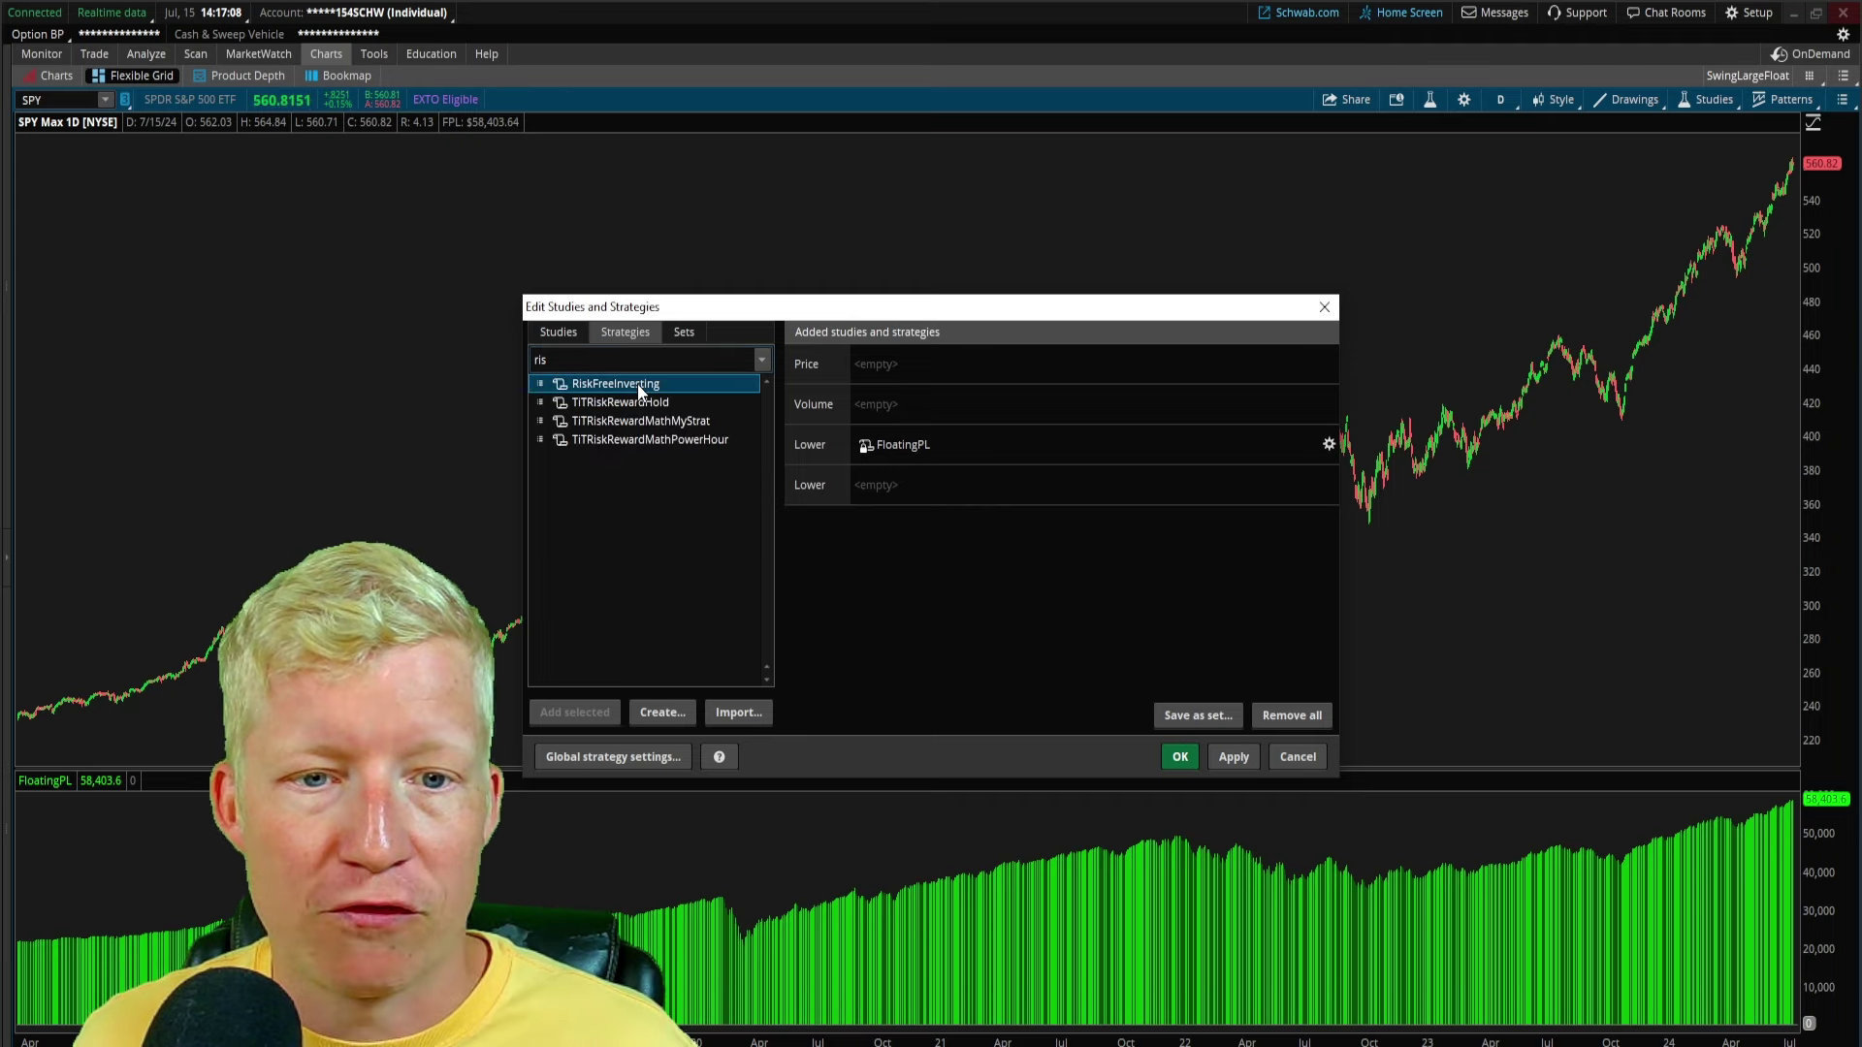
# Step: Set the RiskFreeInvesting ma length to 50 and apply it
pyautogui.click(1328, 366)
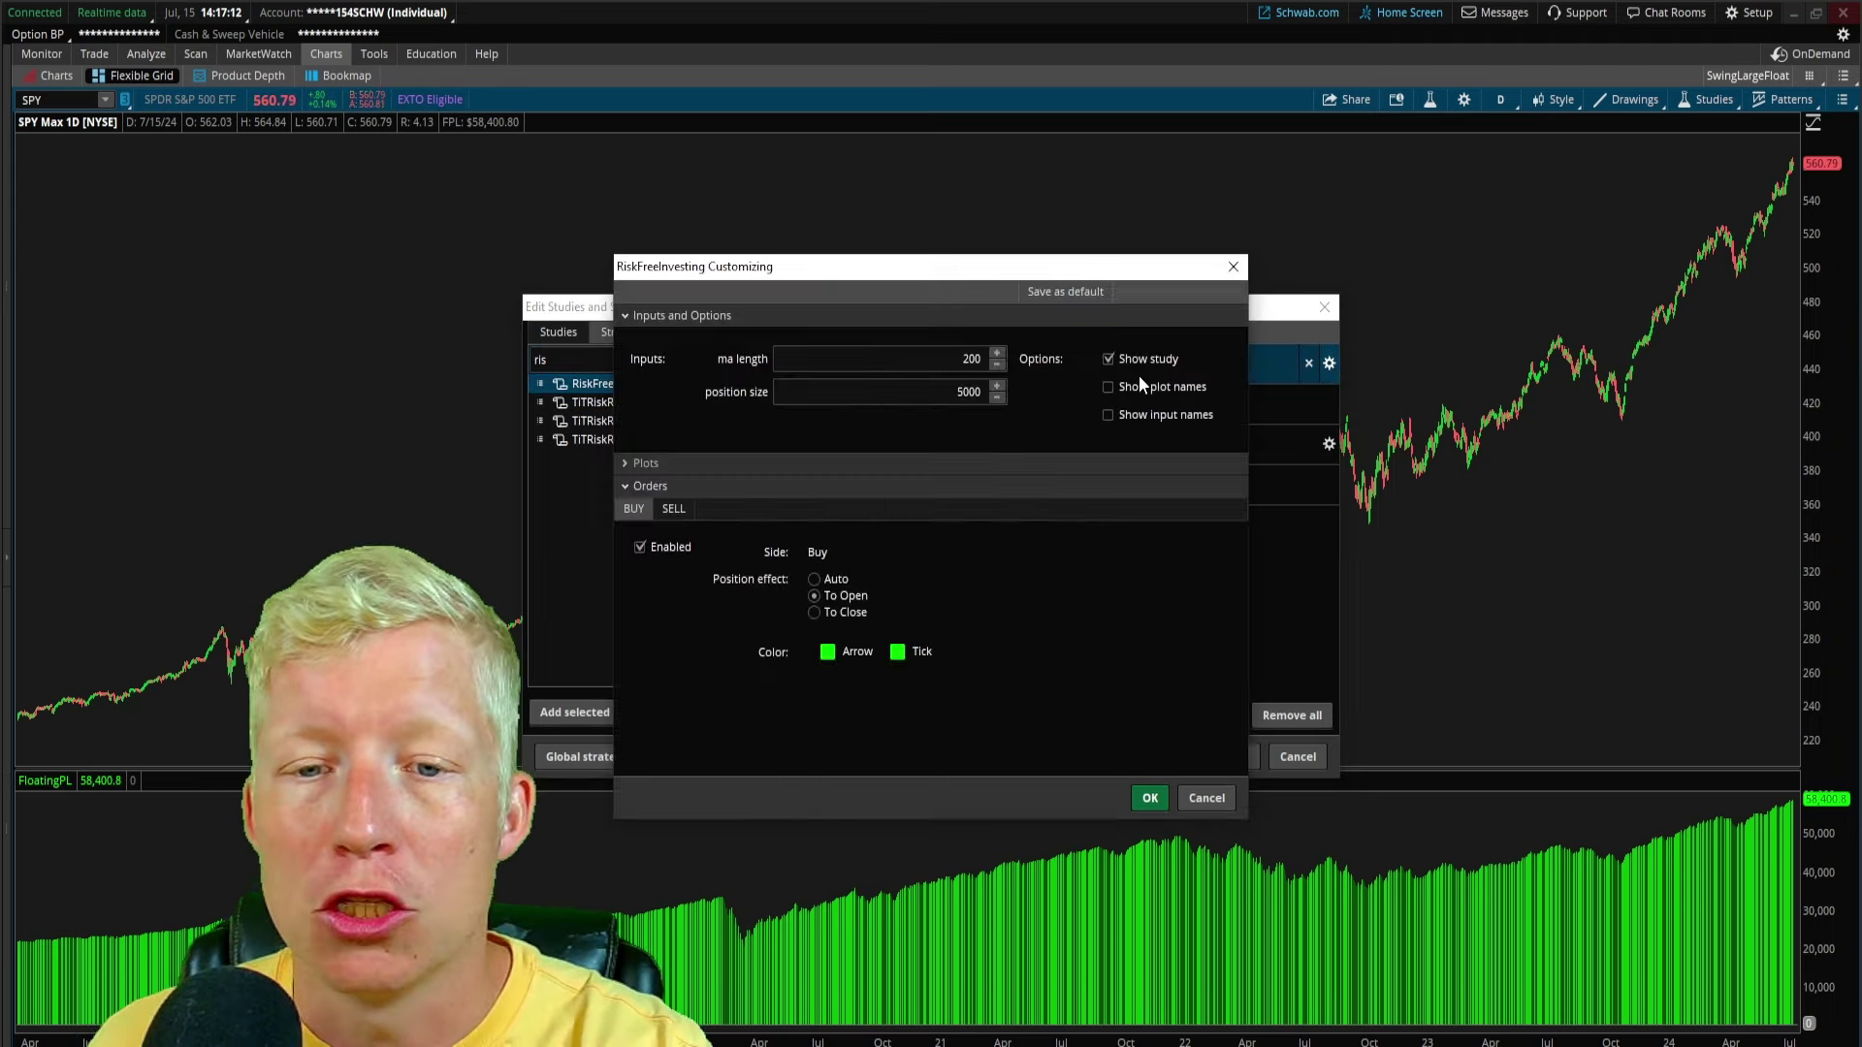
pyautogui.doubleClick(970, 359)
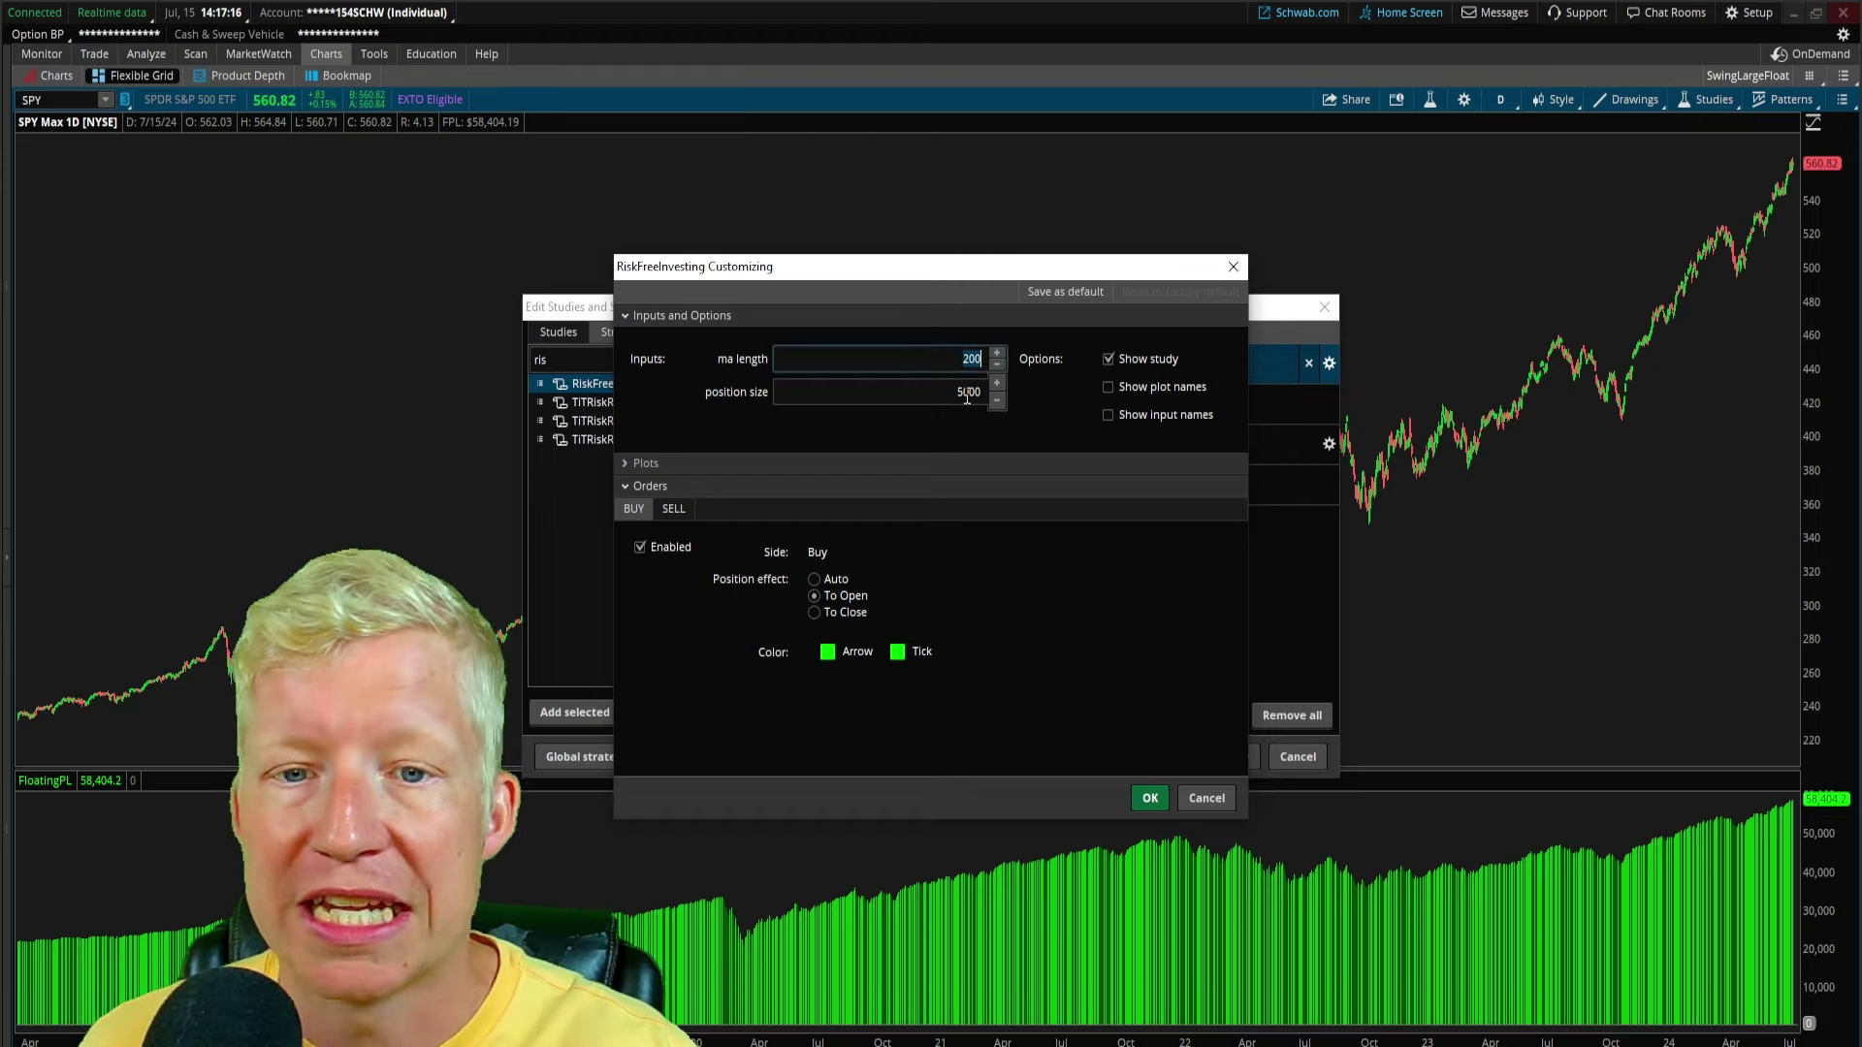
pyautogui.write('50')
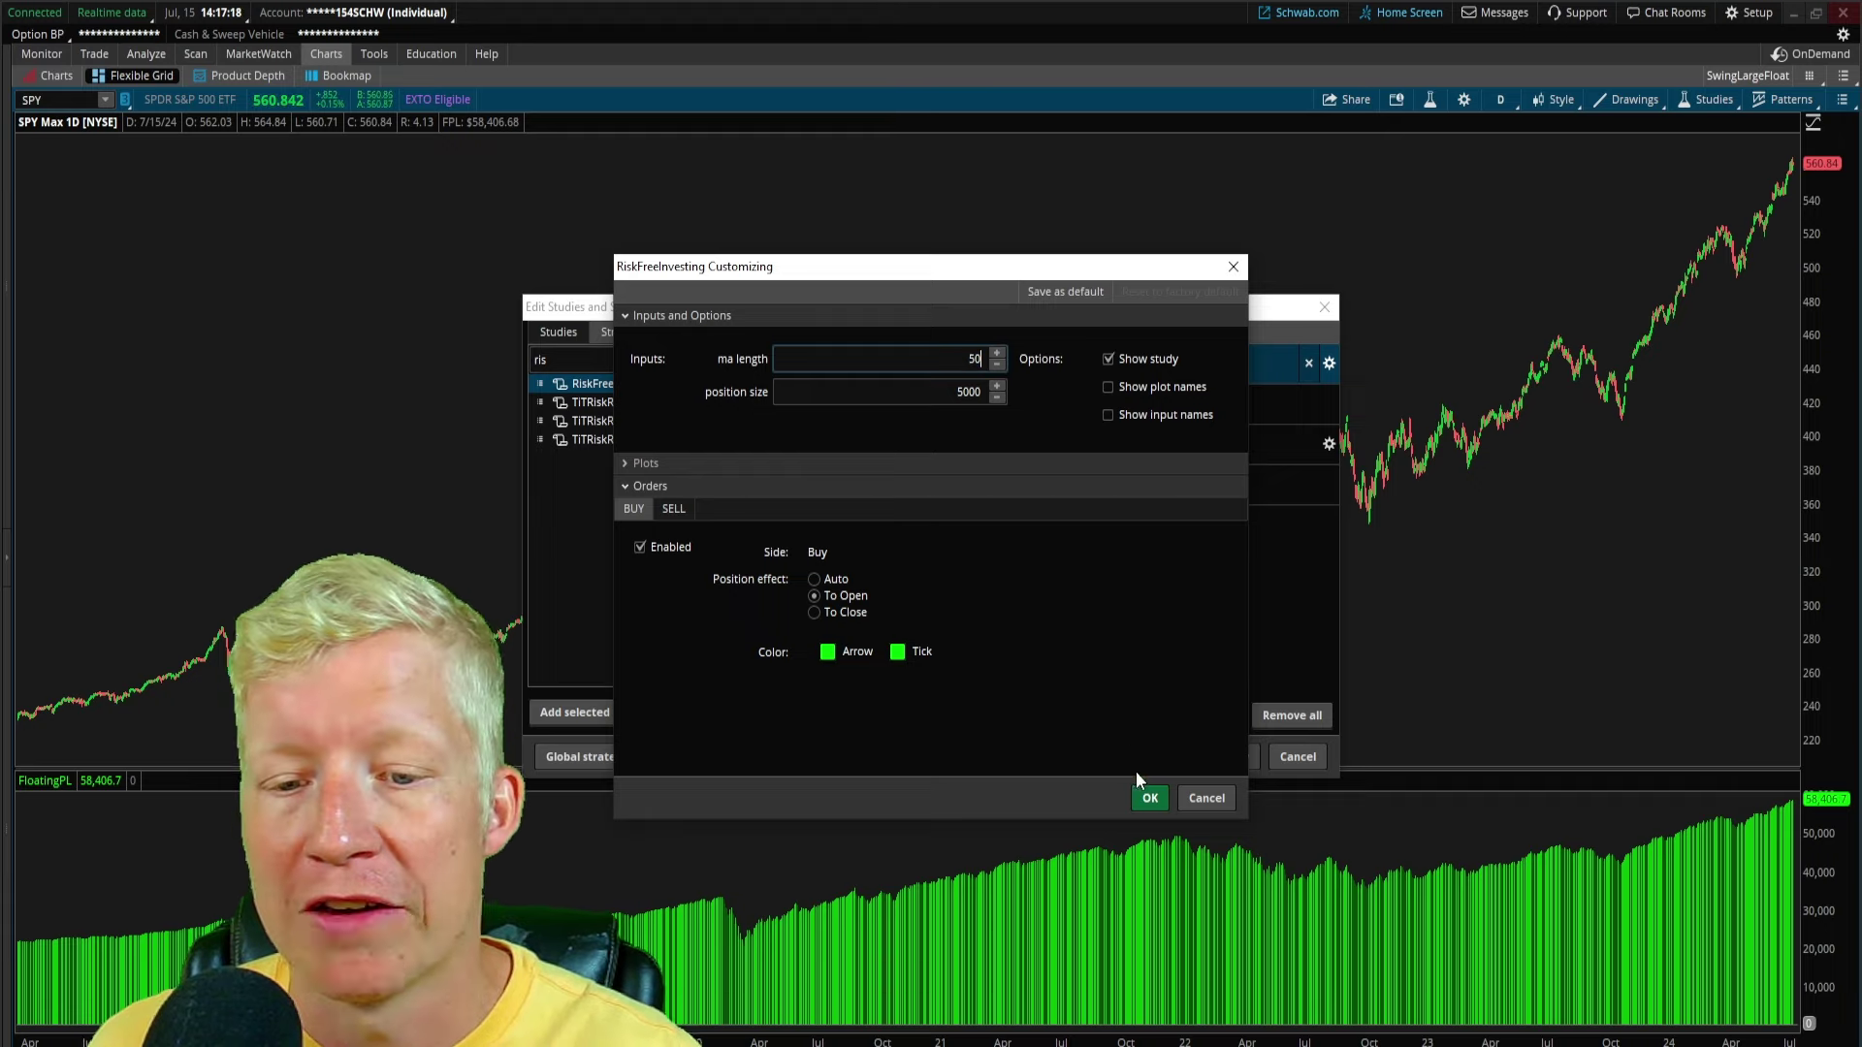
pyautogui.click(1147, 798)
pyautogui.click(1217, 756)
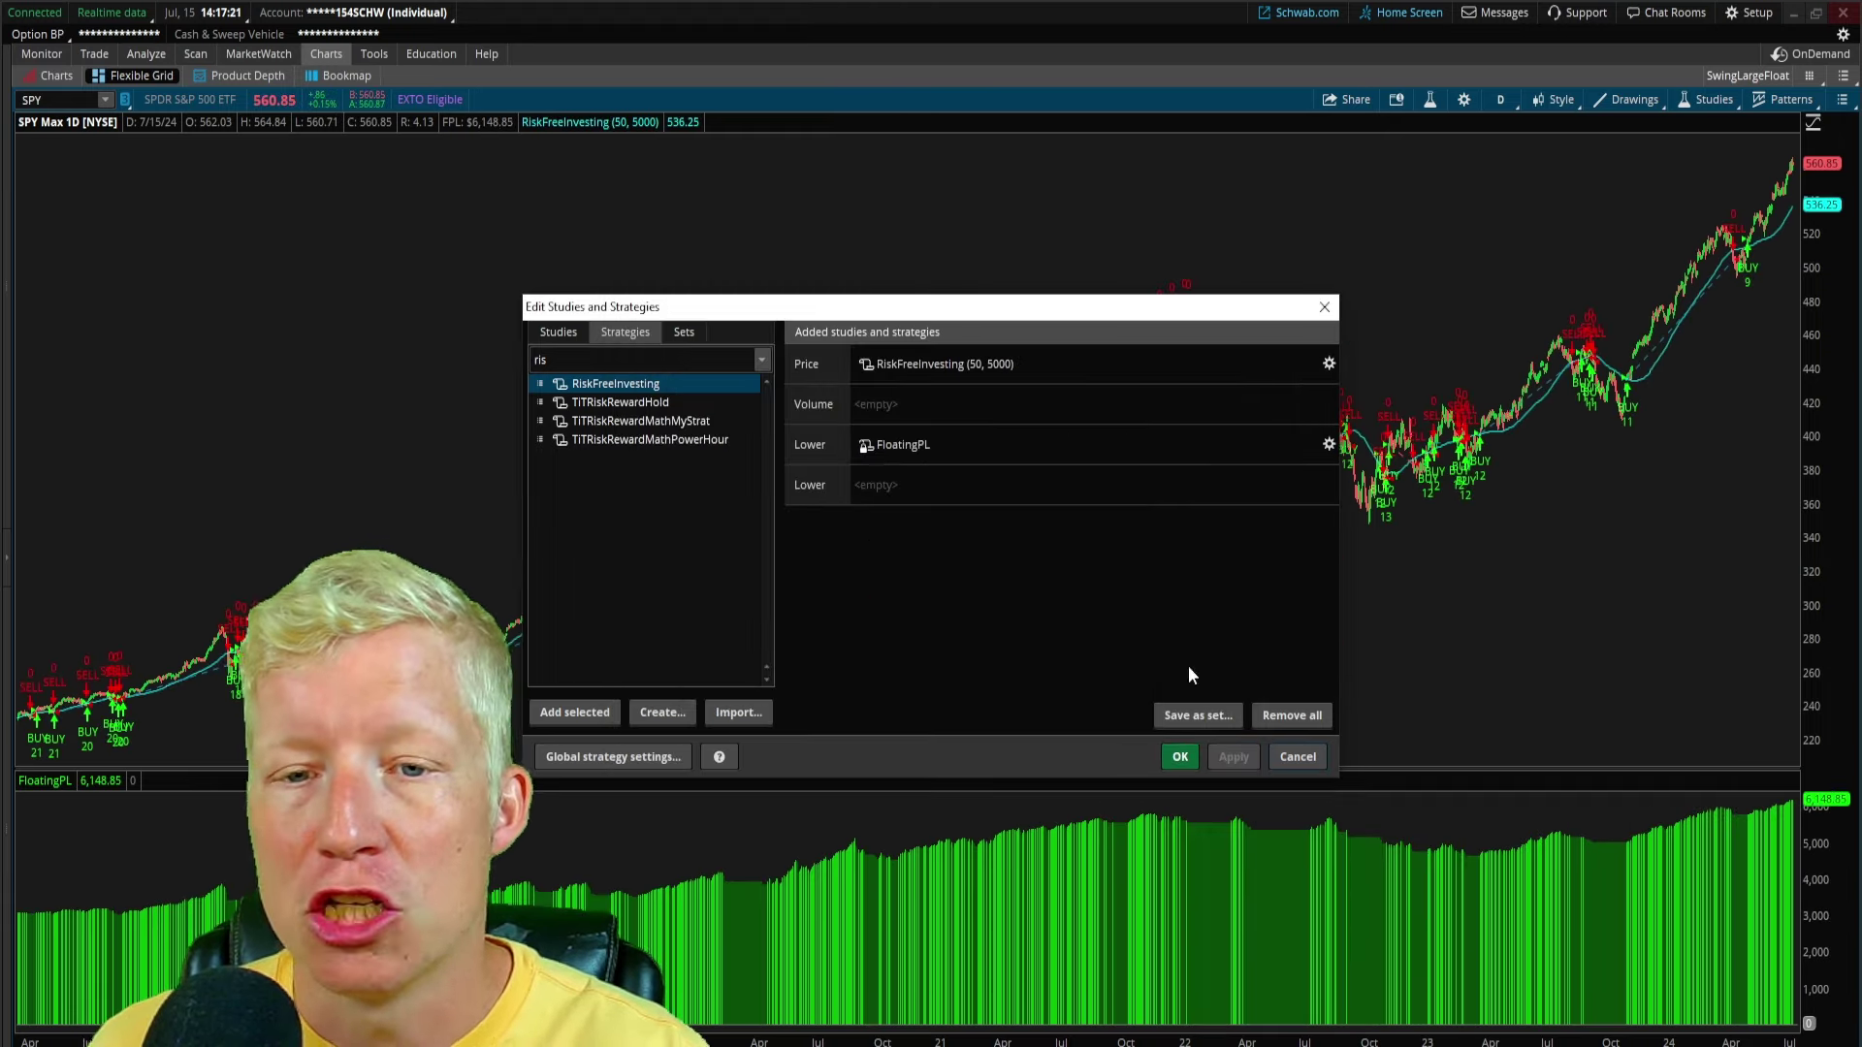
# Step: Change the ma length to 200, apply, and close the editor with OK
pyautogui.click(1329, 364)
pyautogui.doubleClick(965, 361)
pyautogui.write('200')
pyautogui.click(1149, 797)
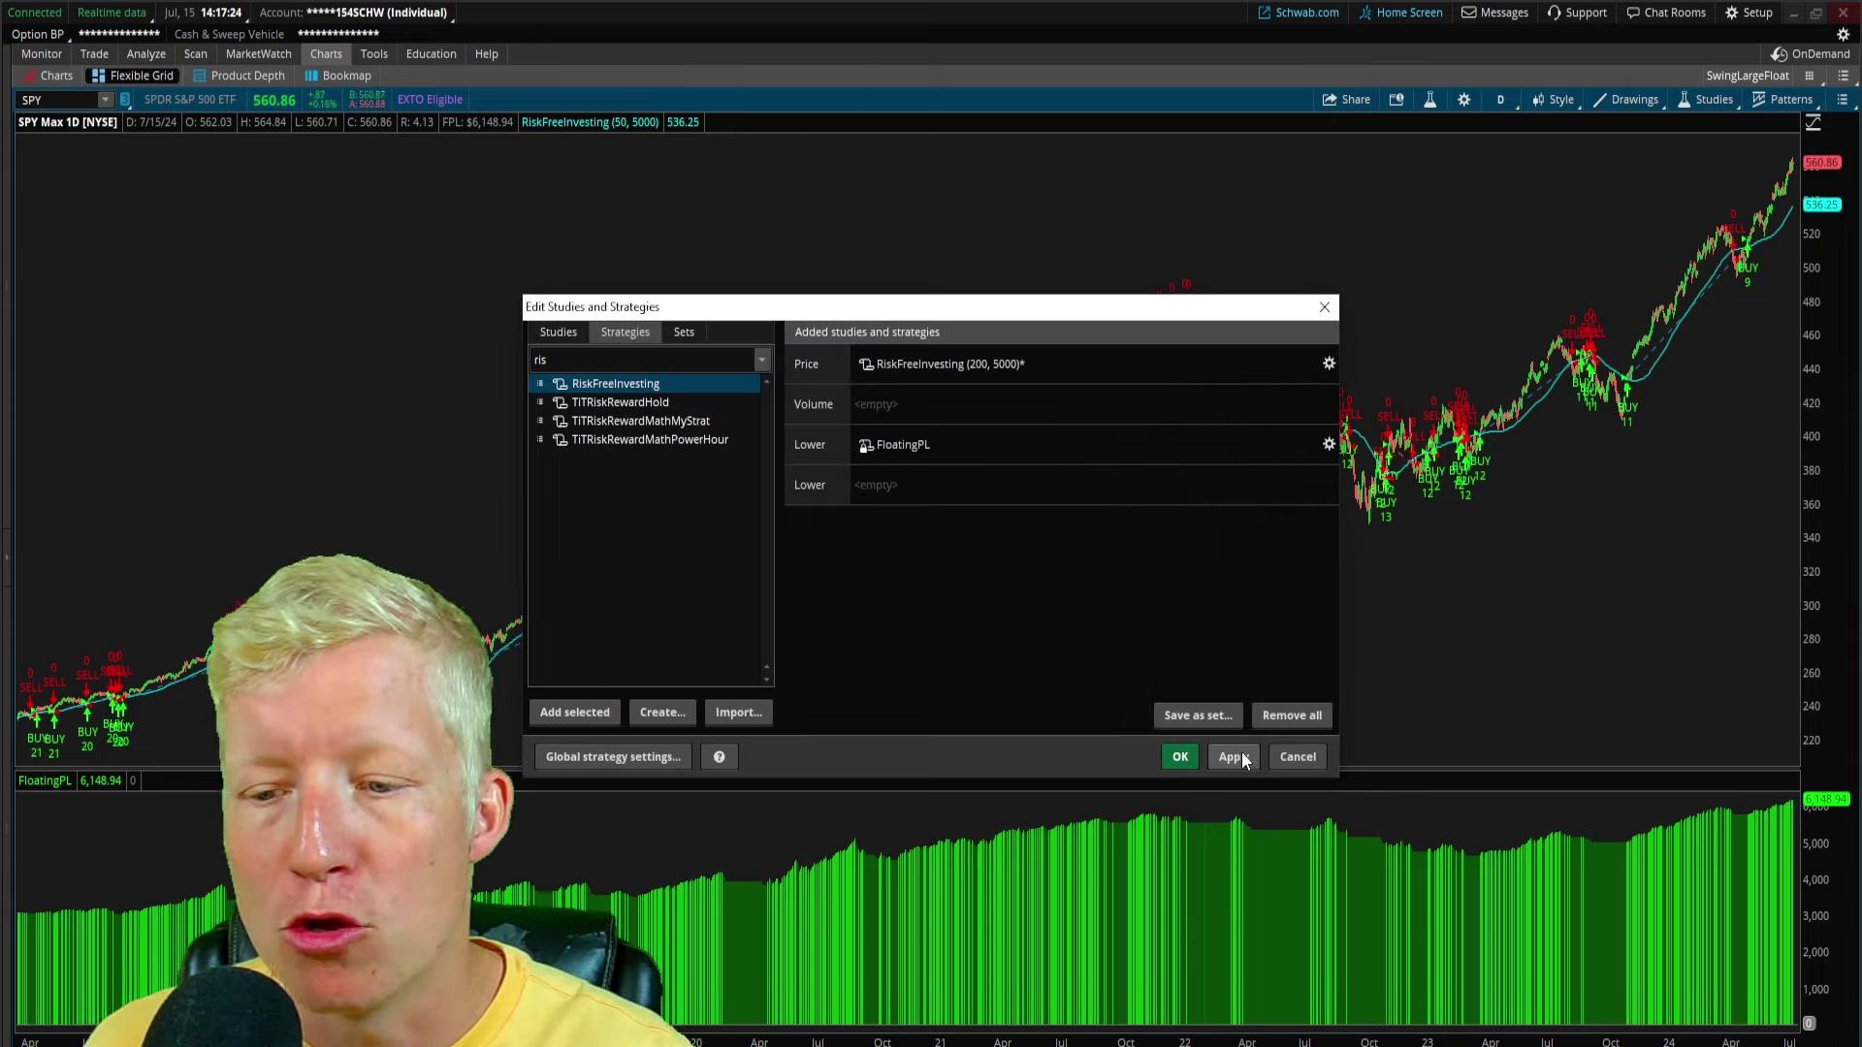
pyautogui.click(1232, 756)
pyautogui.click(1181, 756)
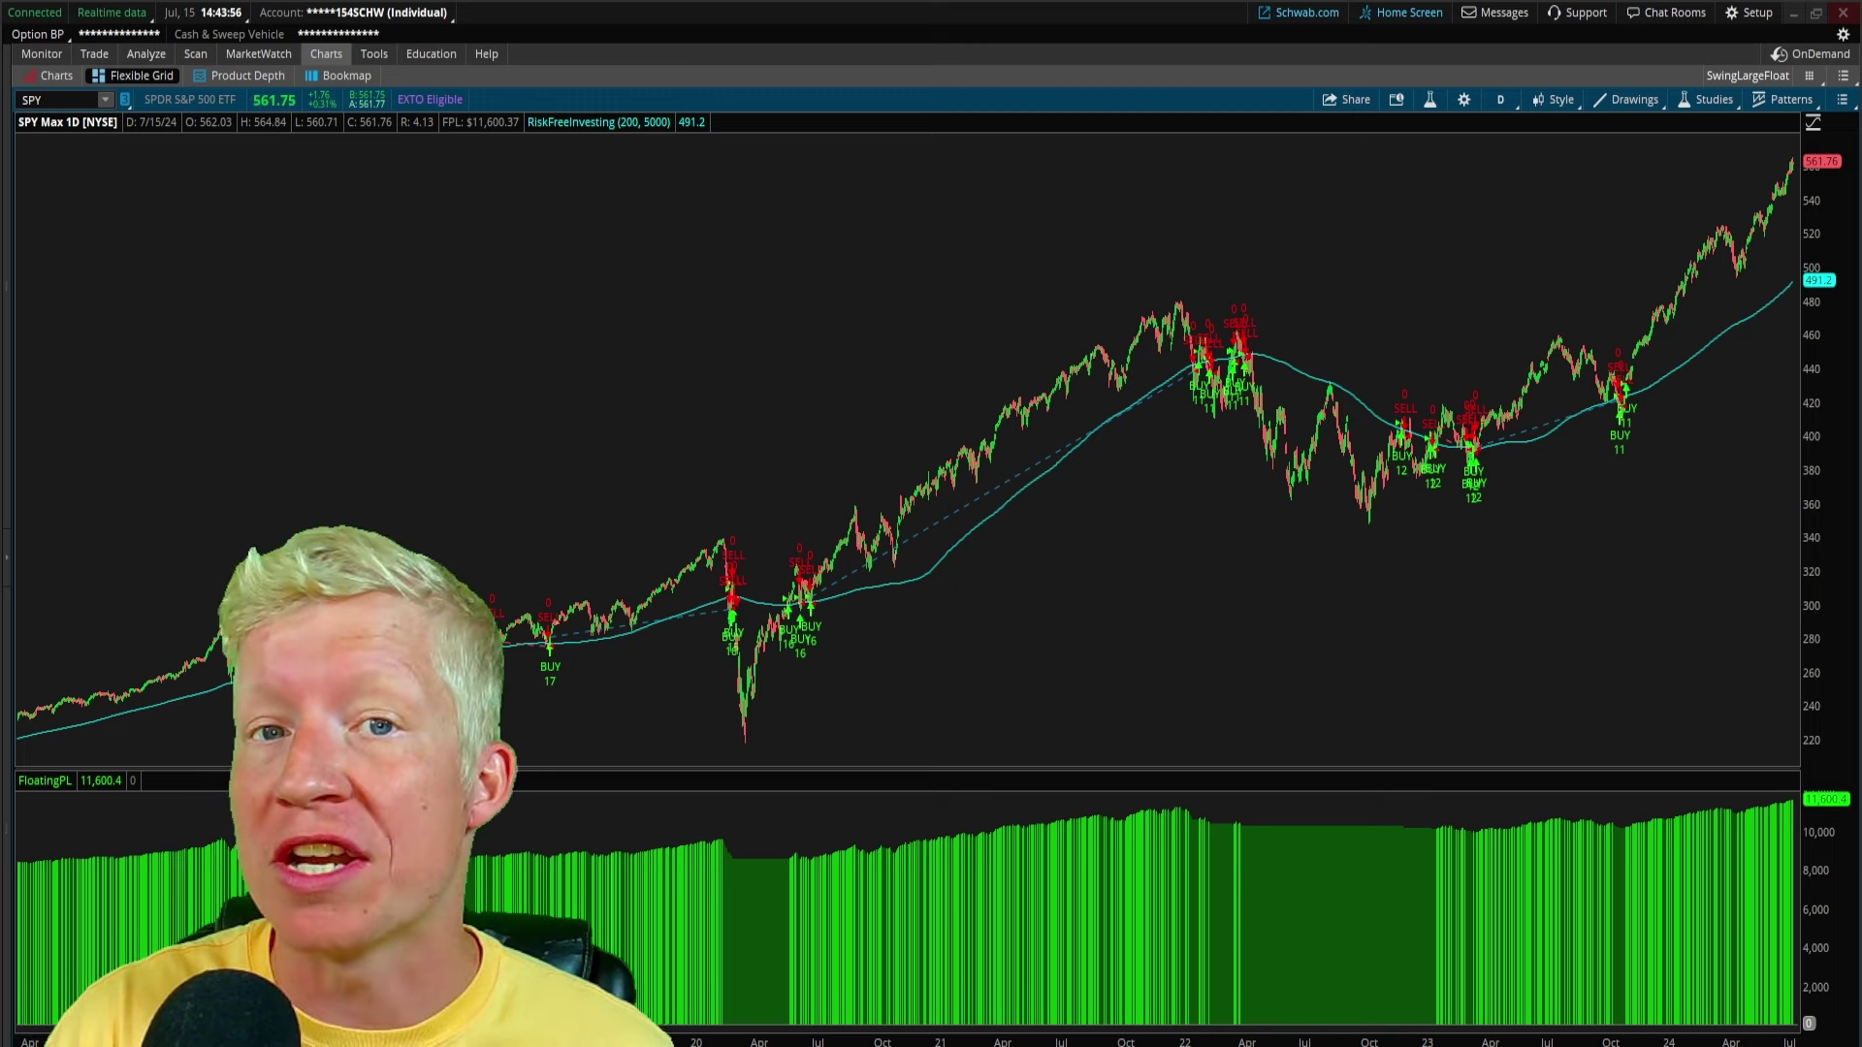
# Step: Zoom into the chart's right end, about September 2023 through July 2024
pyautogui.moveTo(1554, 349); pyautogui.dragTo(1794, 370)
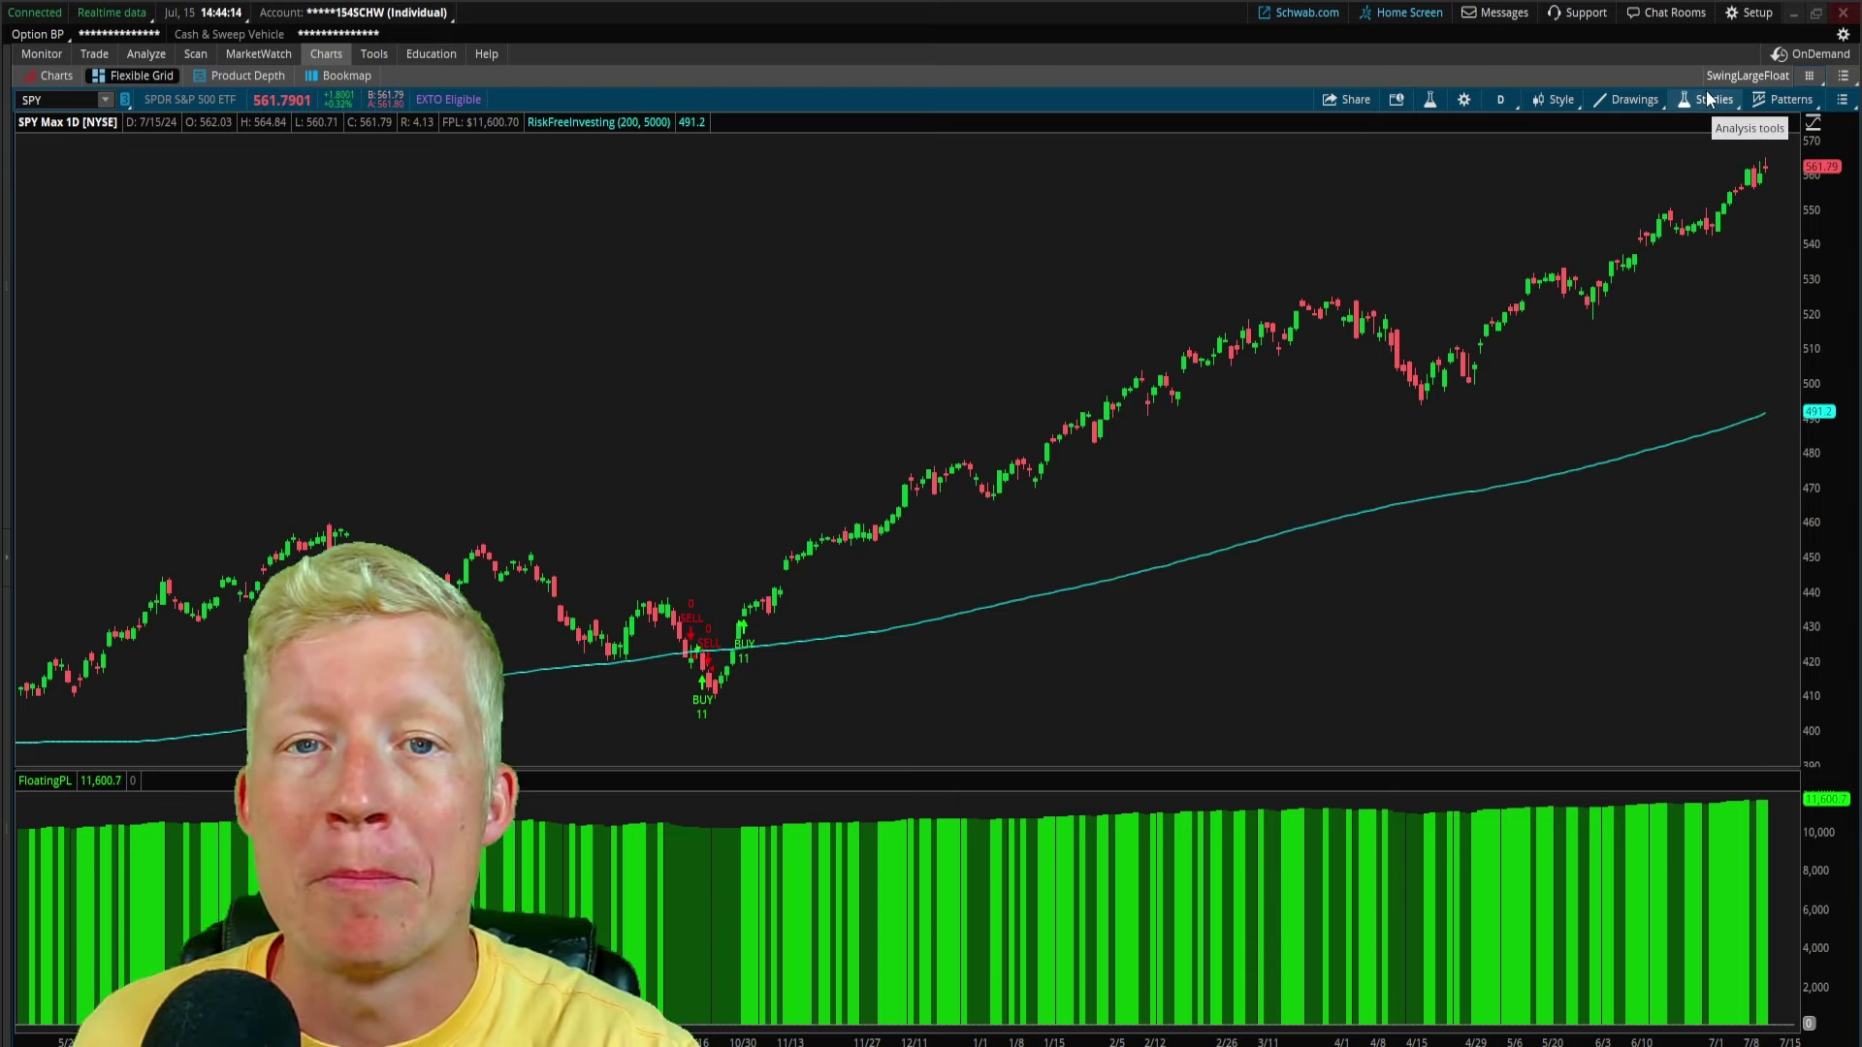
# Step: Enable grid customization, show the trading sidebar, and open the SPY price ladder
pyautogui.click(1808, 78)
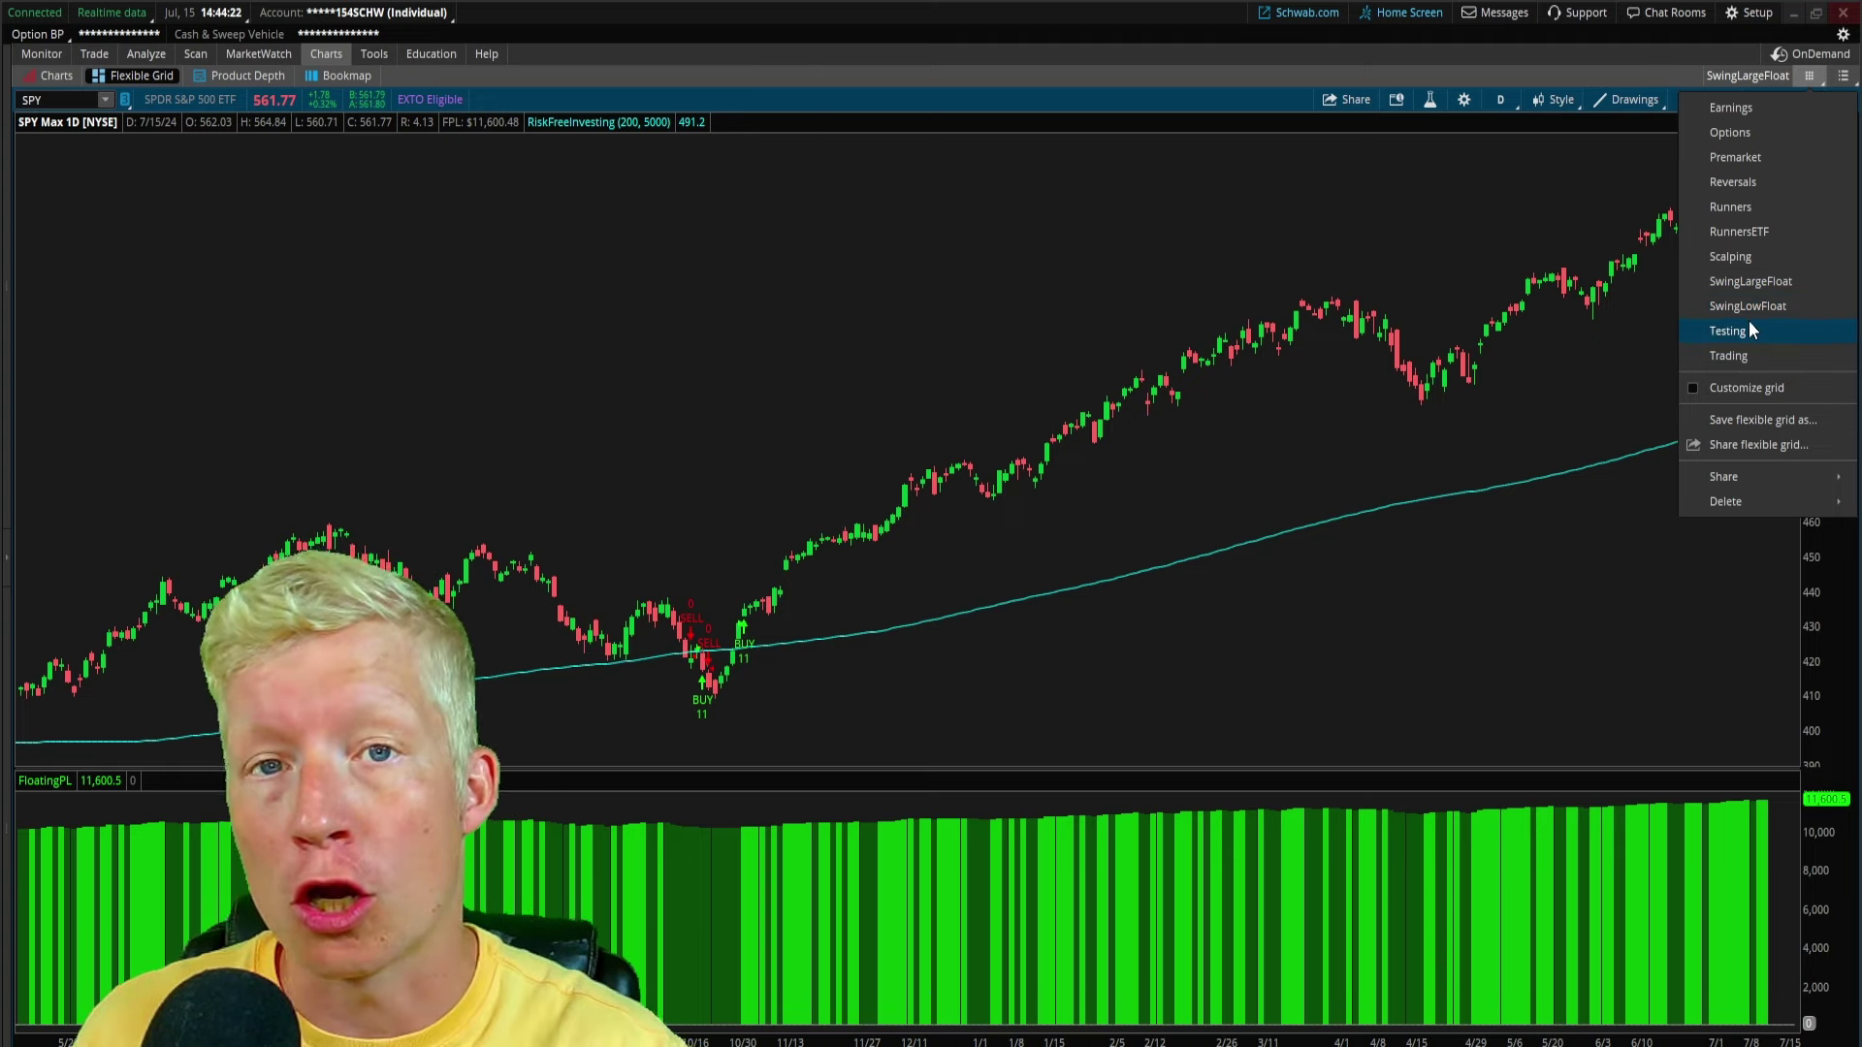
pyautogui.click(1750, 384)
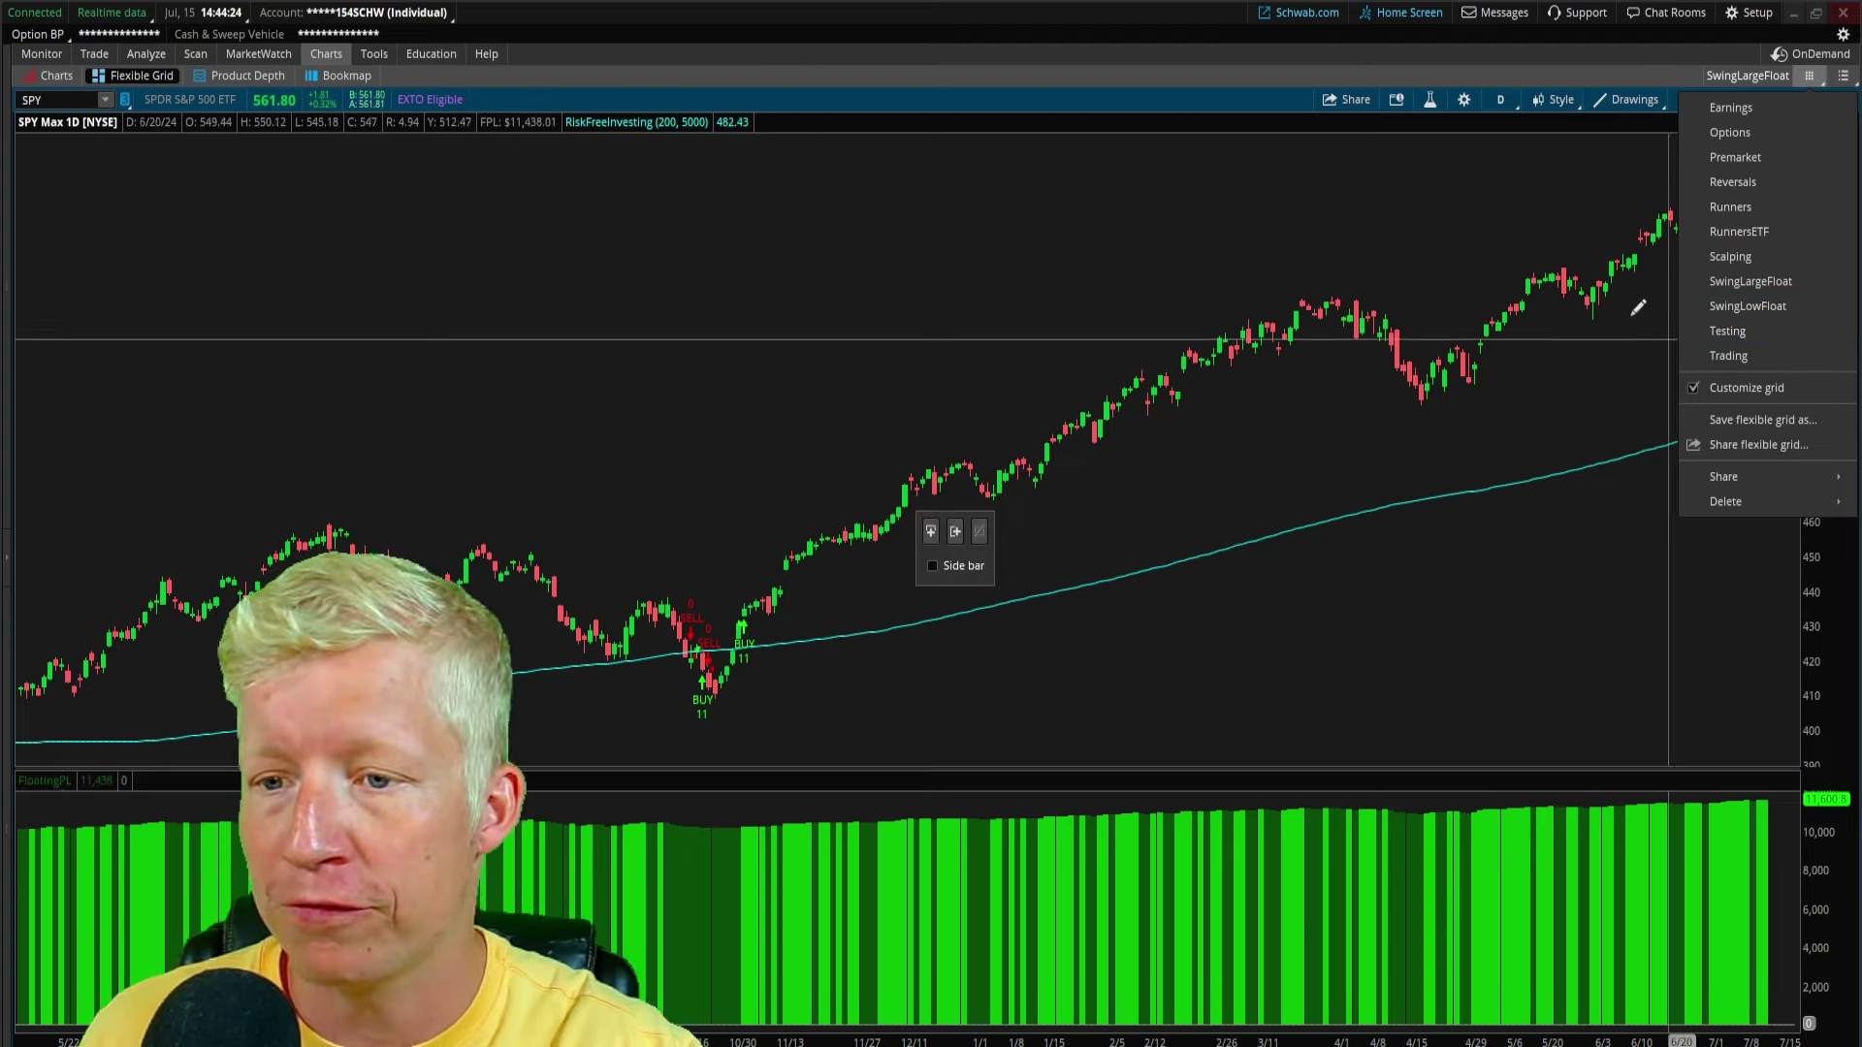
pyautogui.click(963, 566)
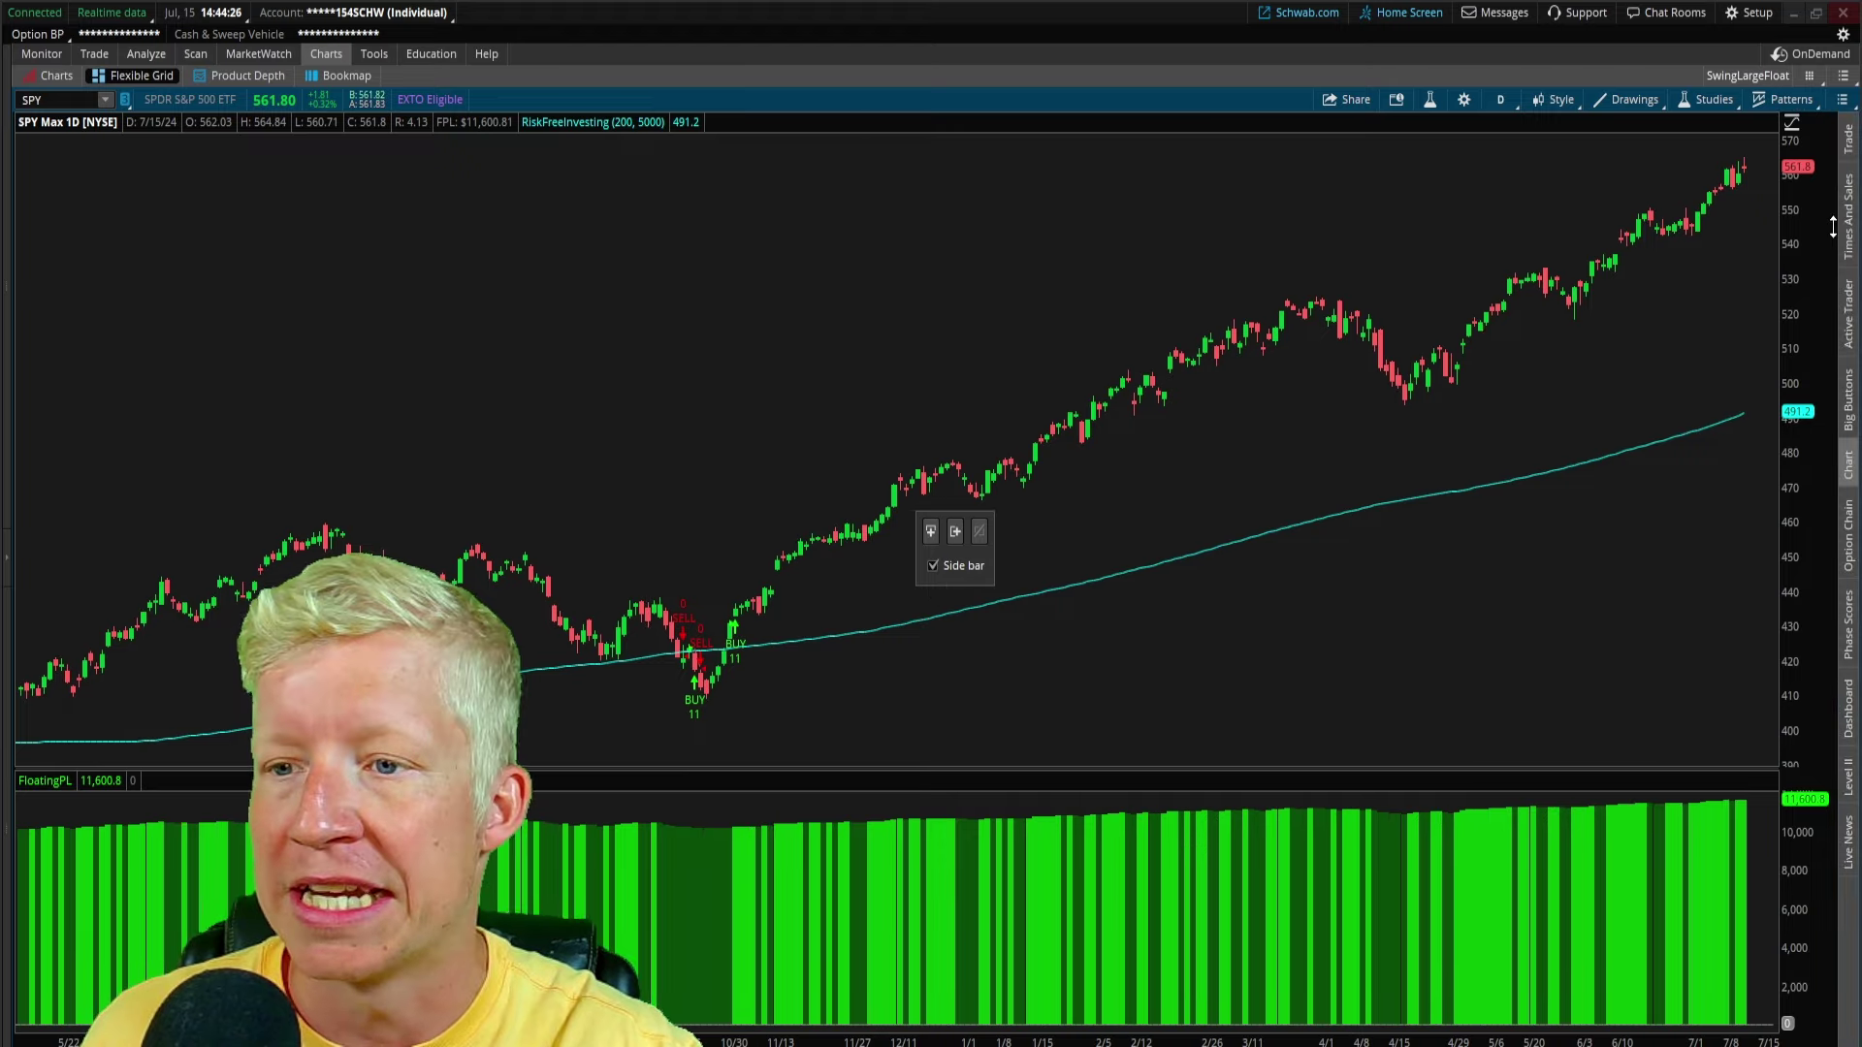
pyautogui.click(1850, 302)
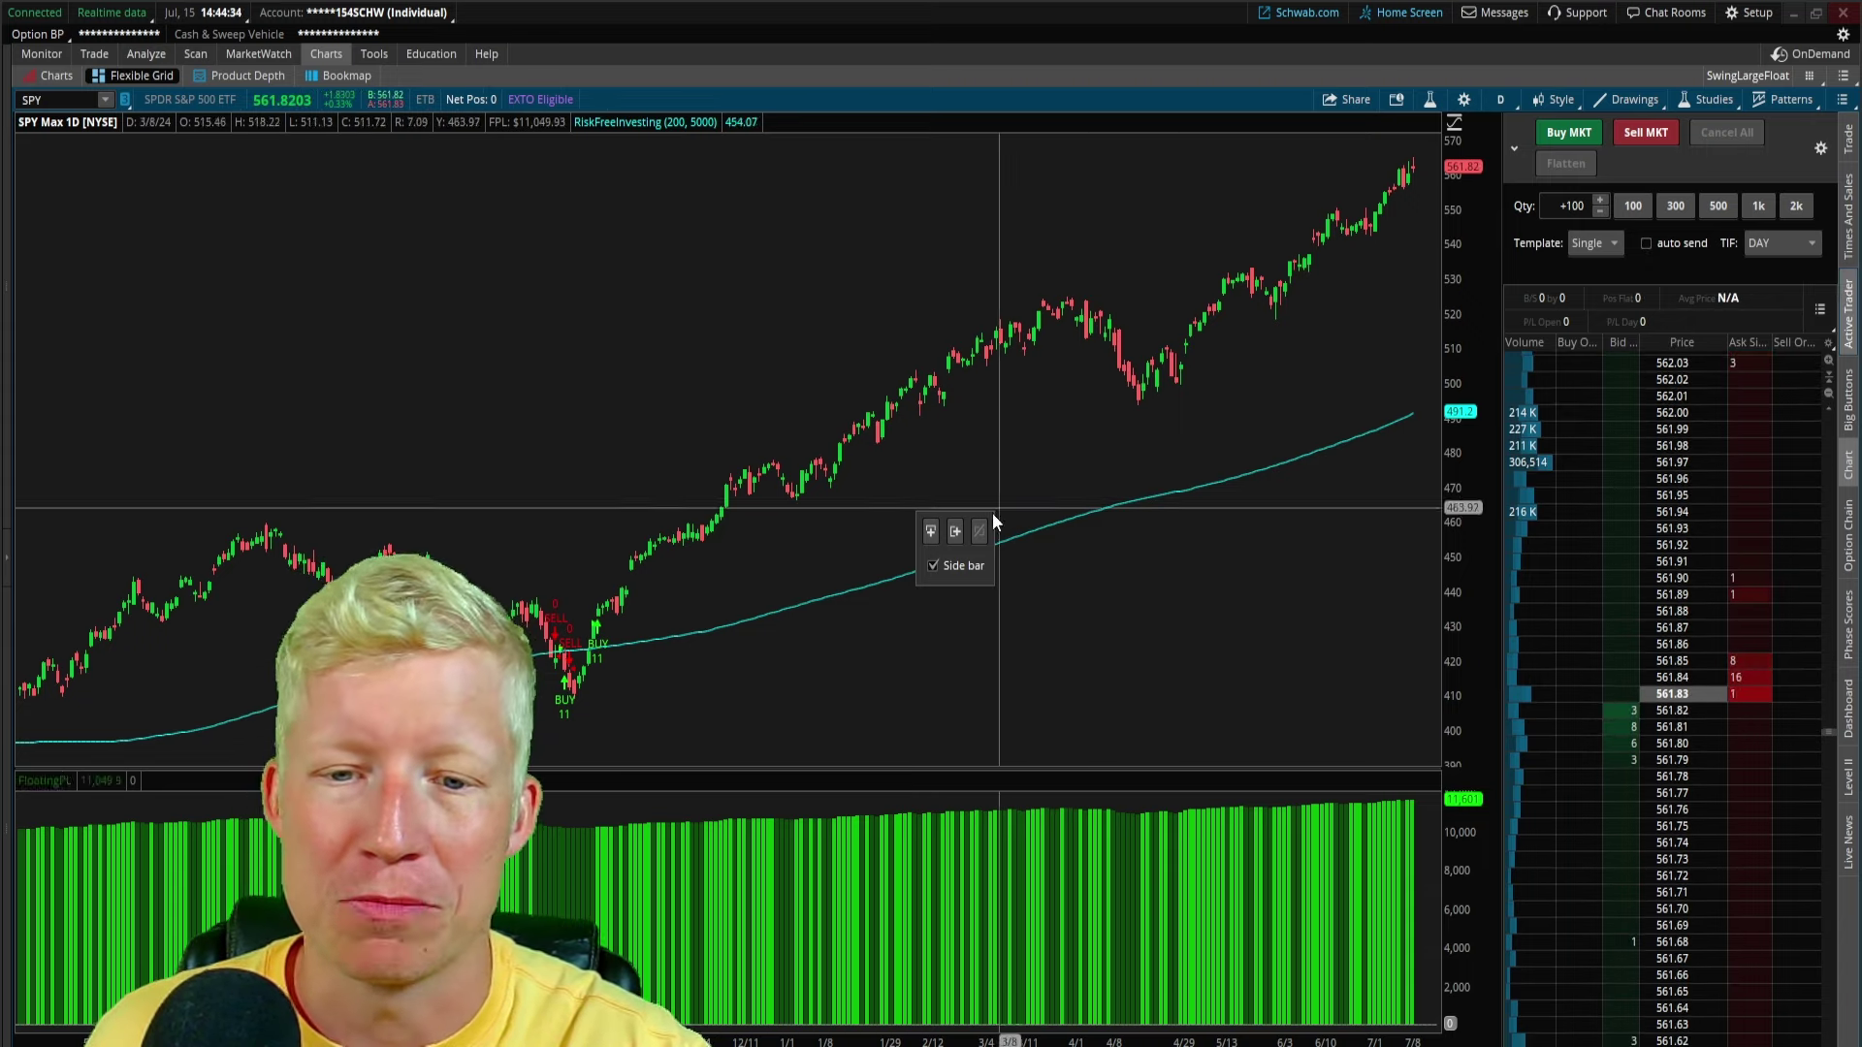
# Step: Hide the trading sidebar and turn grid layout customization off
pyautogui.click(1823, 75)
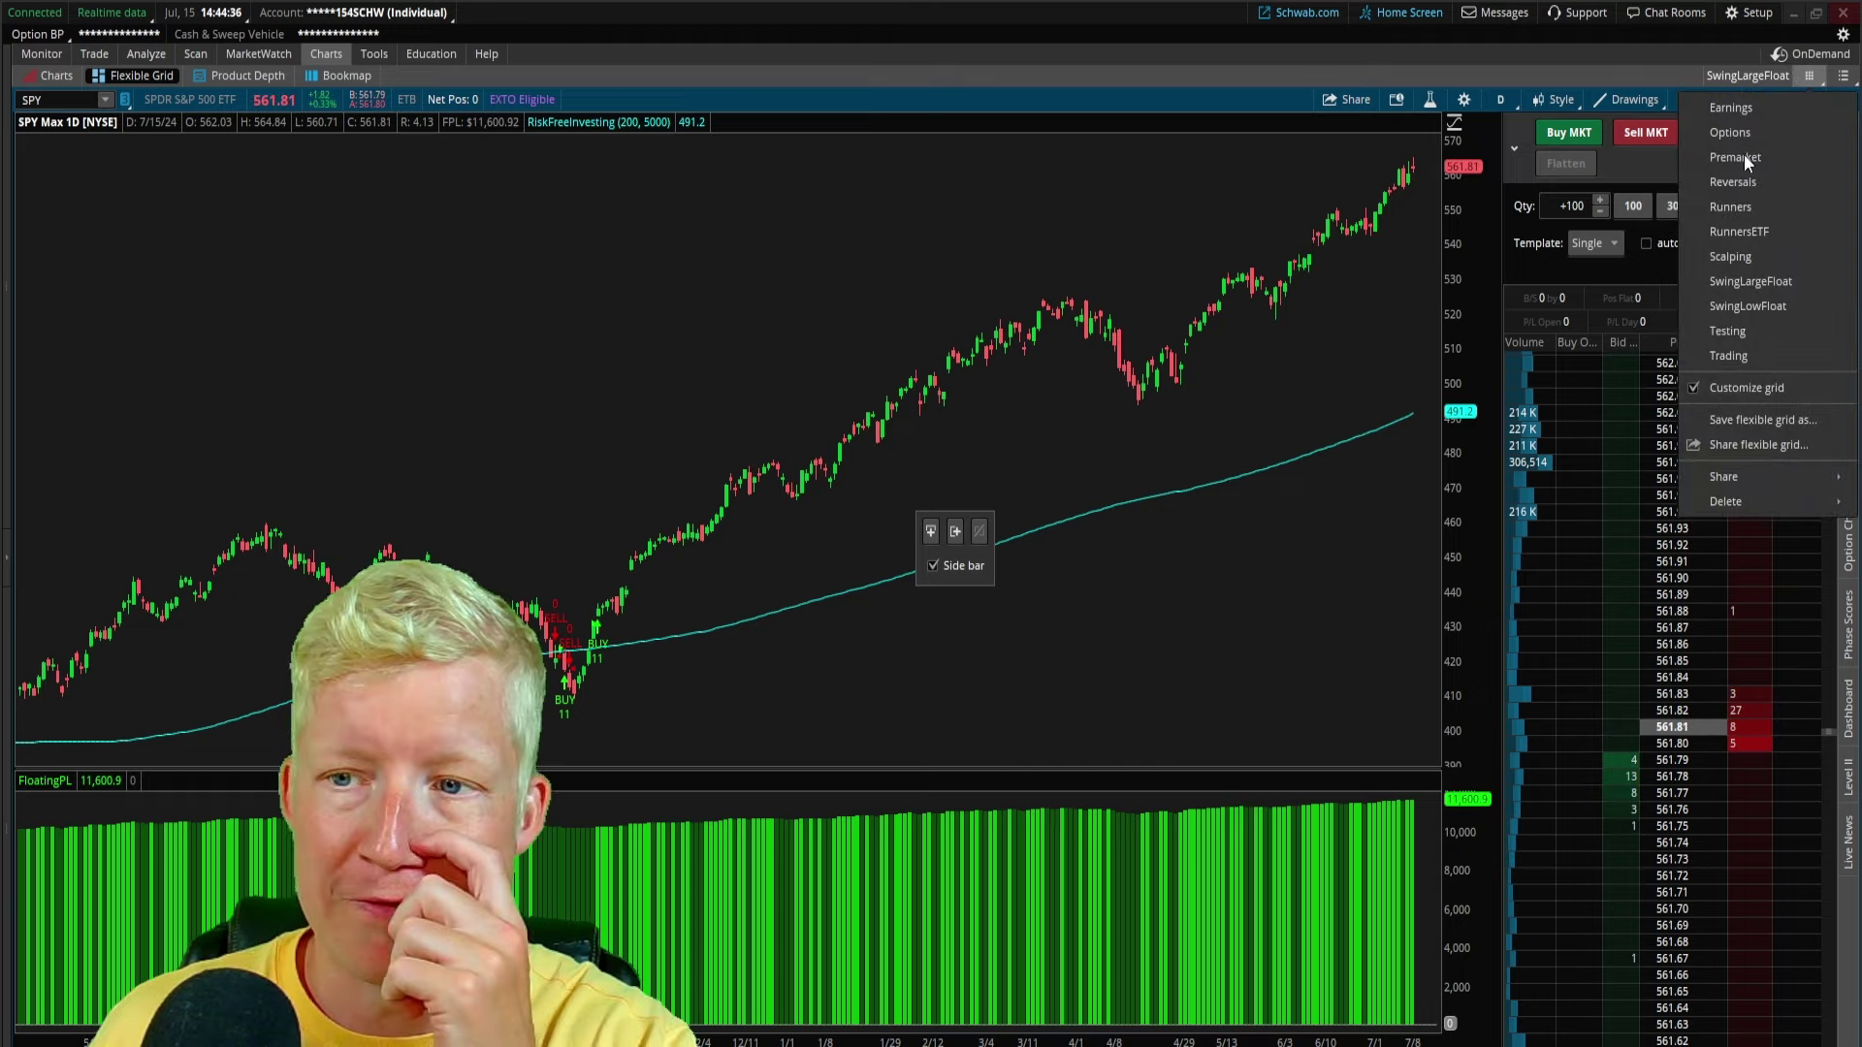
pyautogui.click(945, 565)
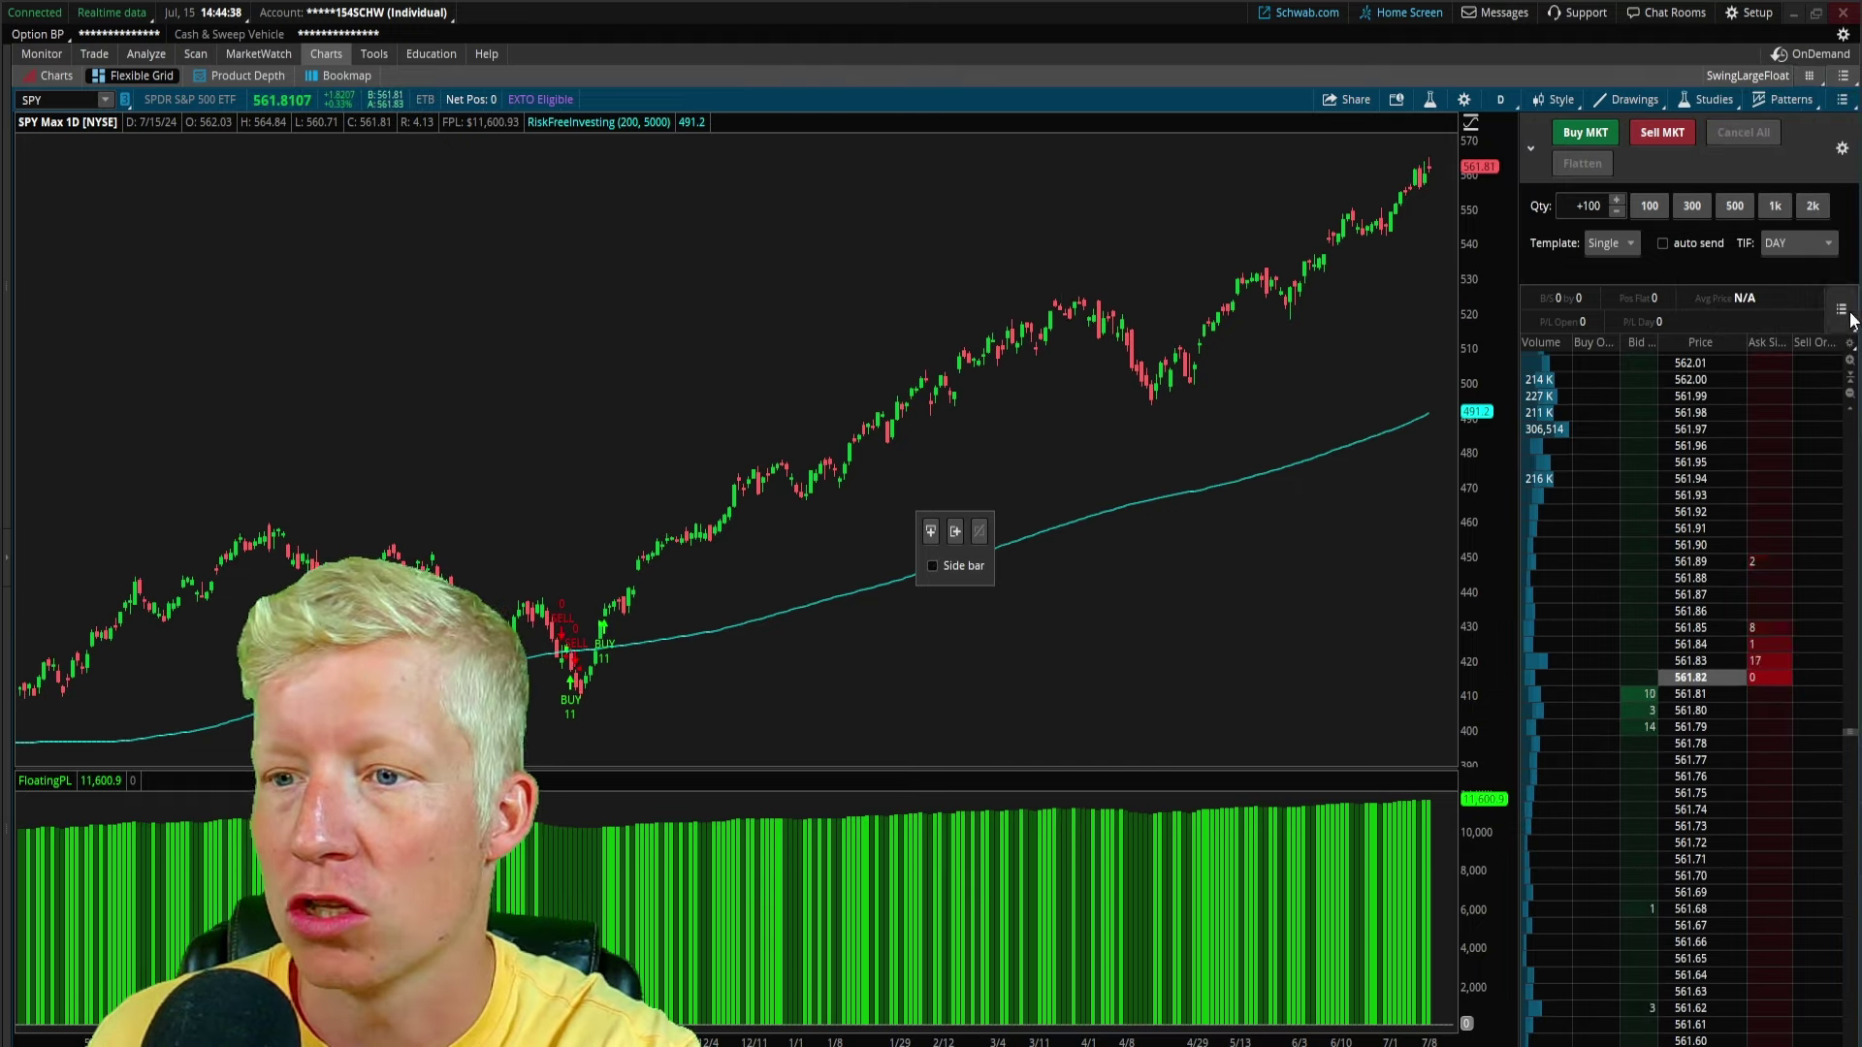
pyautogui.click(972, 571)
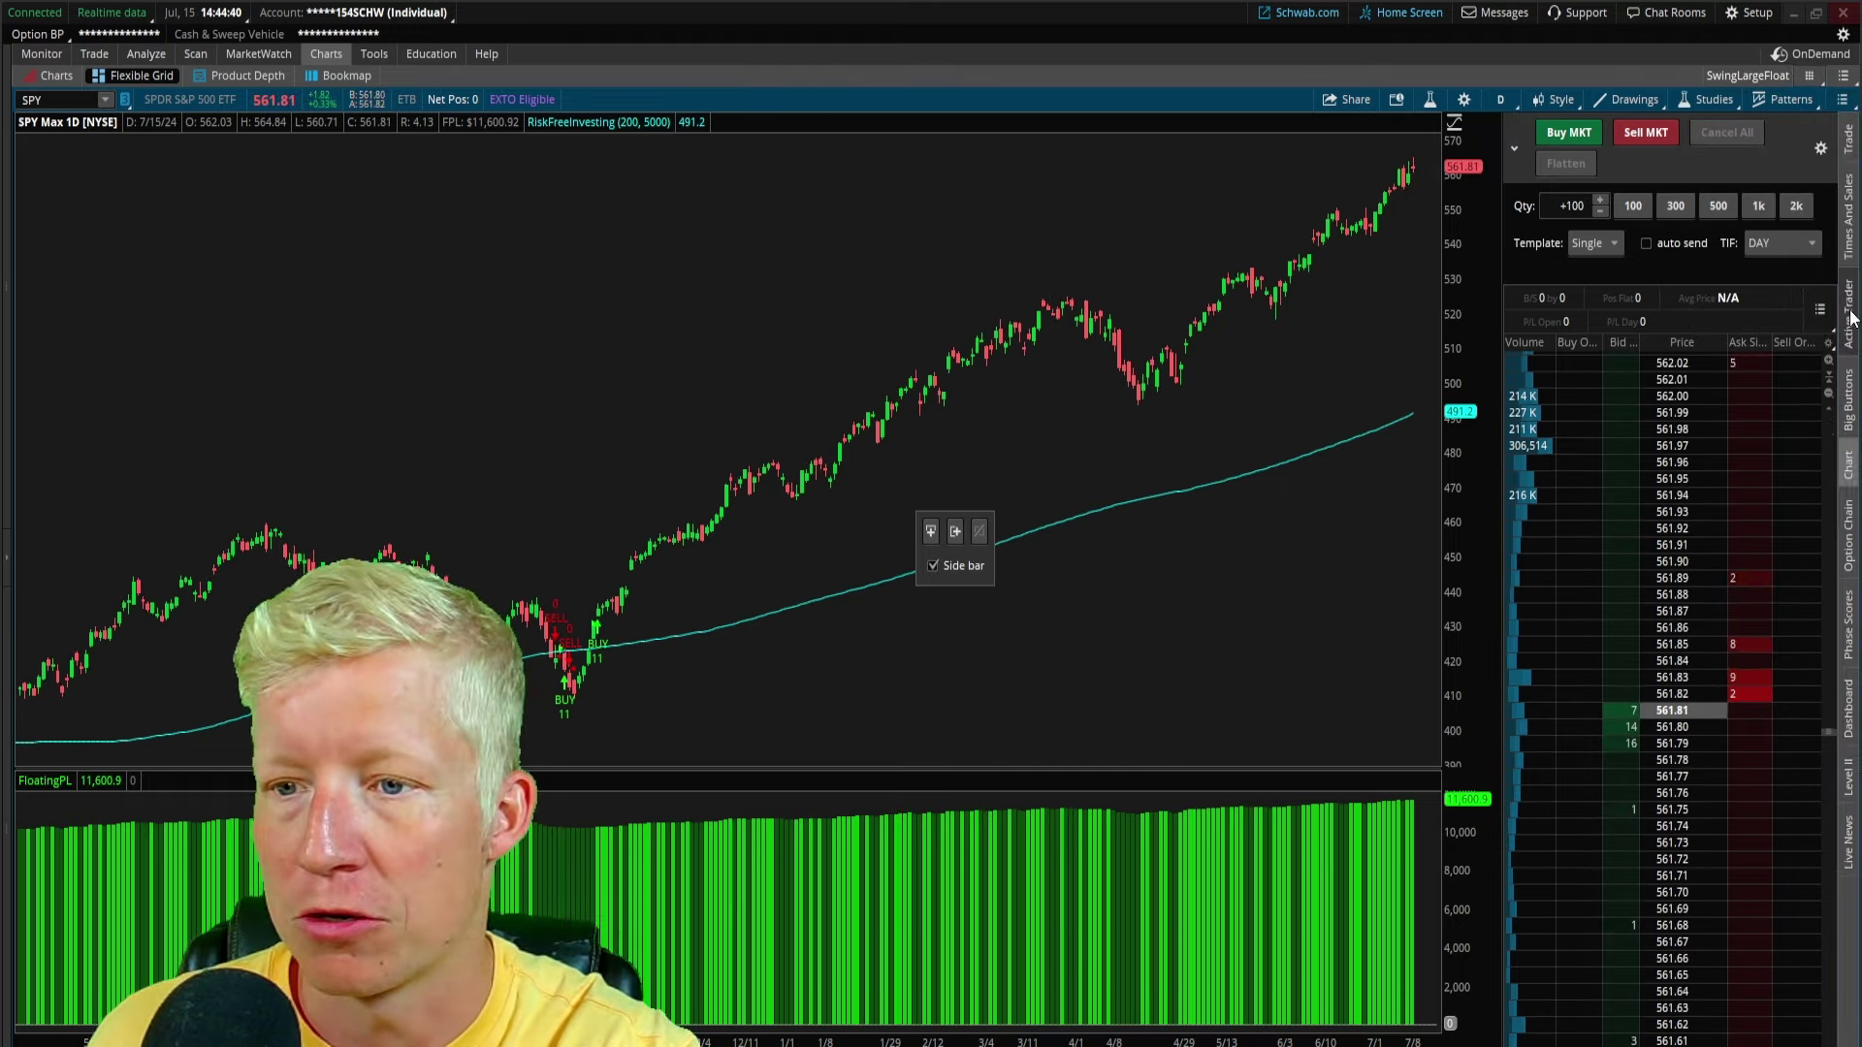
pyautogui.click(965, 566)
pyautogui.click(1806, 77)
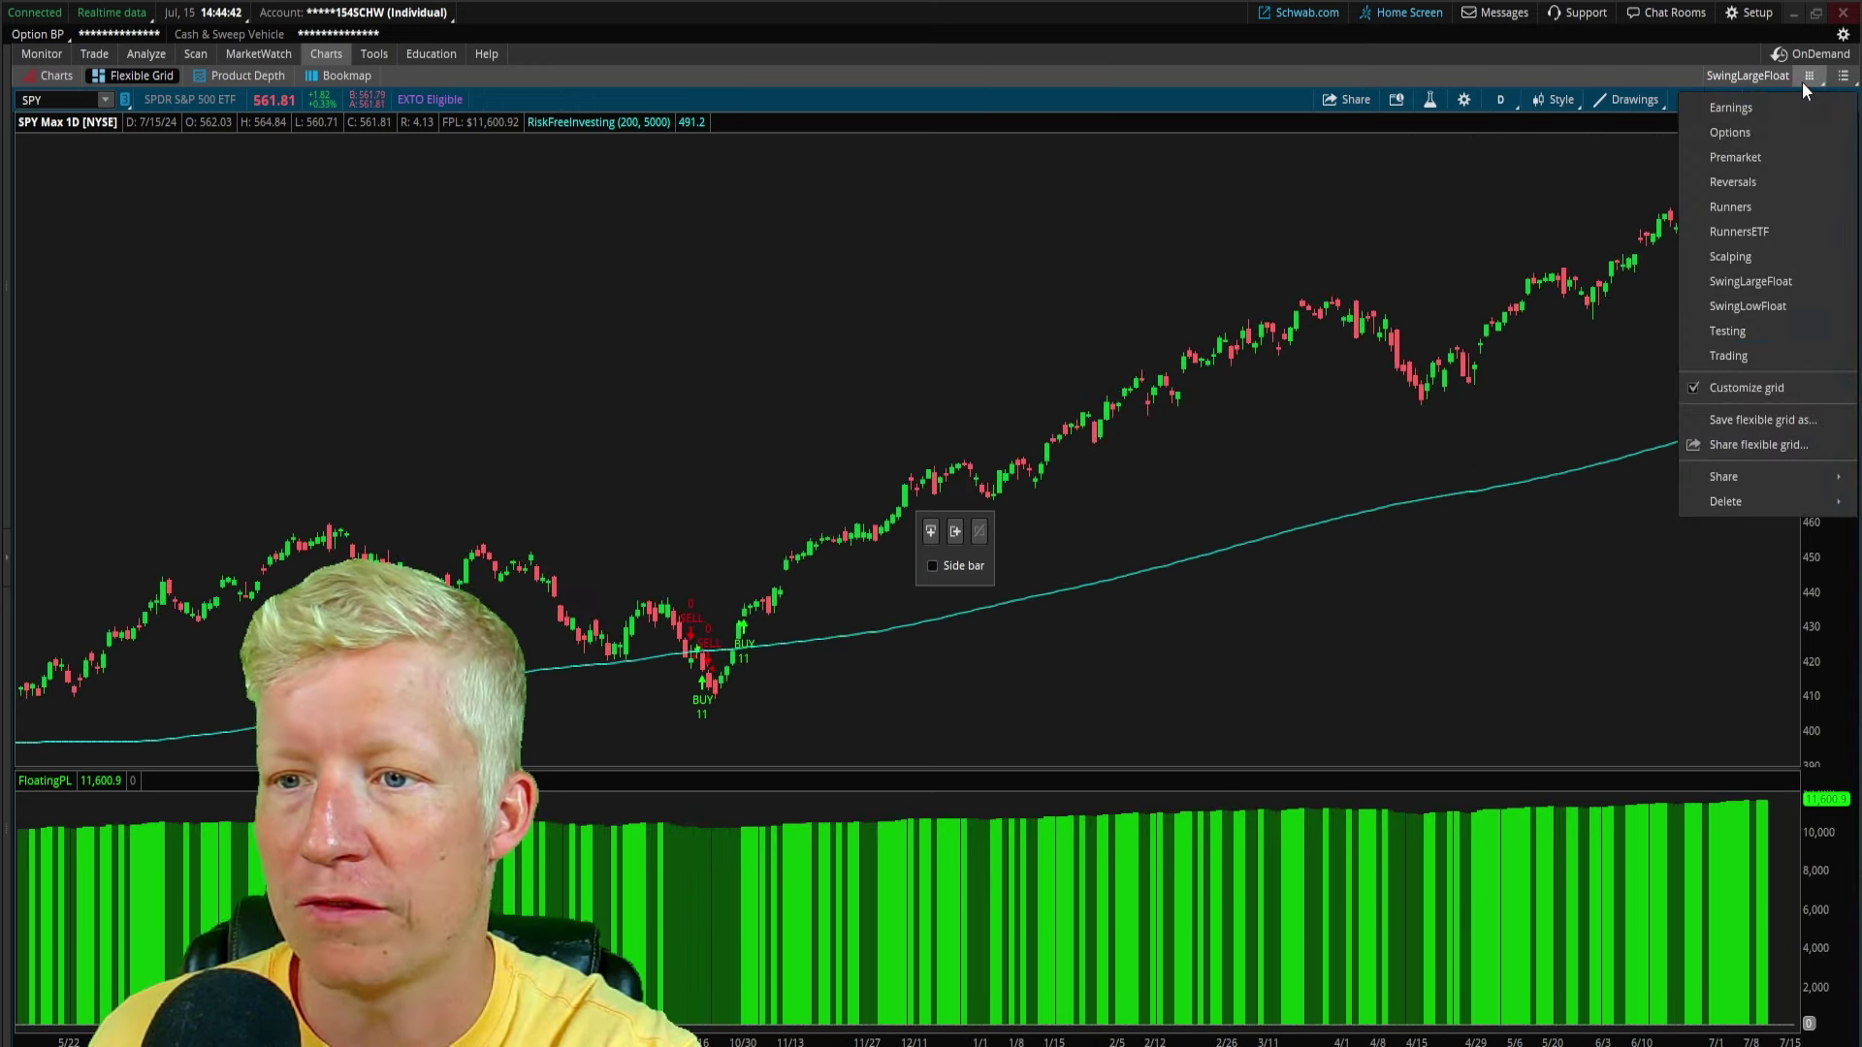
pyautogui.click(1730, 388)
# Step: Create a 100-share SPY buy limit at 542.23 from the chart and send it to order entry
pyautogui.rightClick(1290, 235)
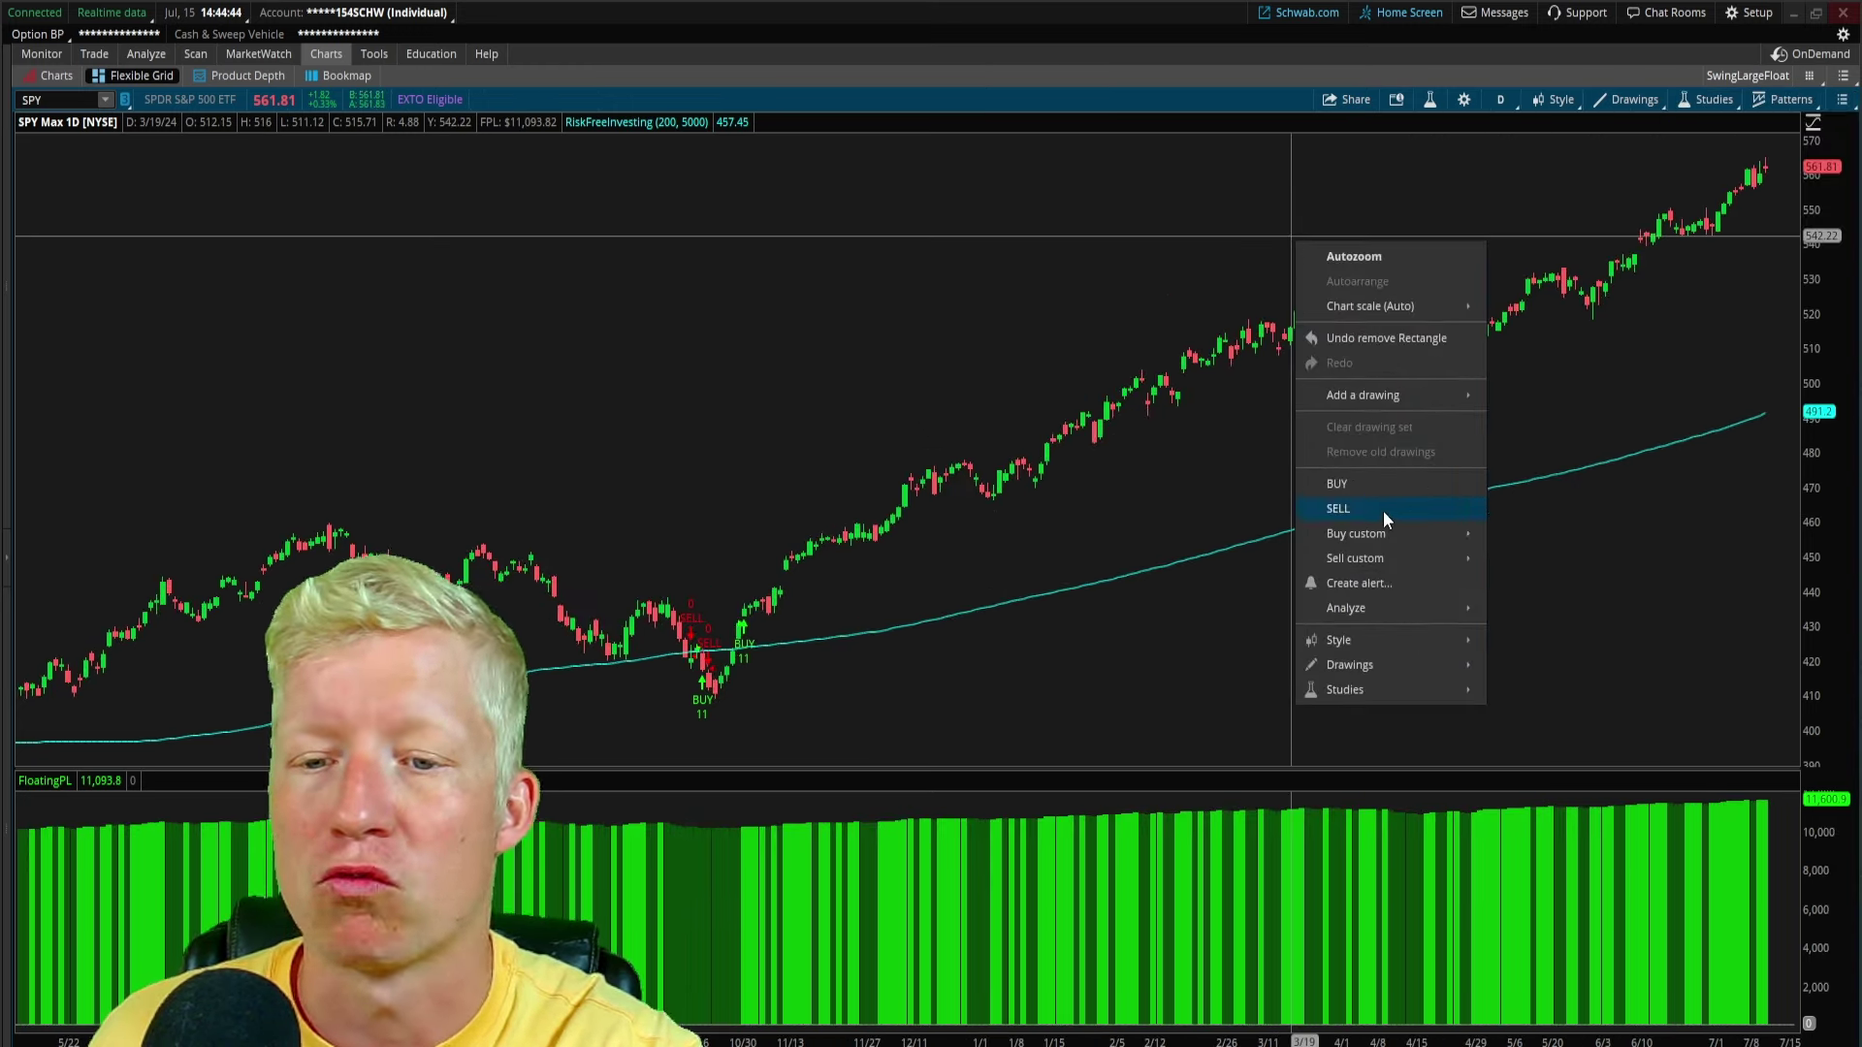
pyautogui.click(1388, 483)
pyautogui.moveTo(1571, 795); pyautogui.dragTo(1165, 391)
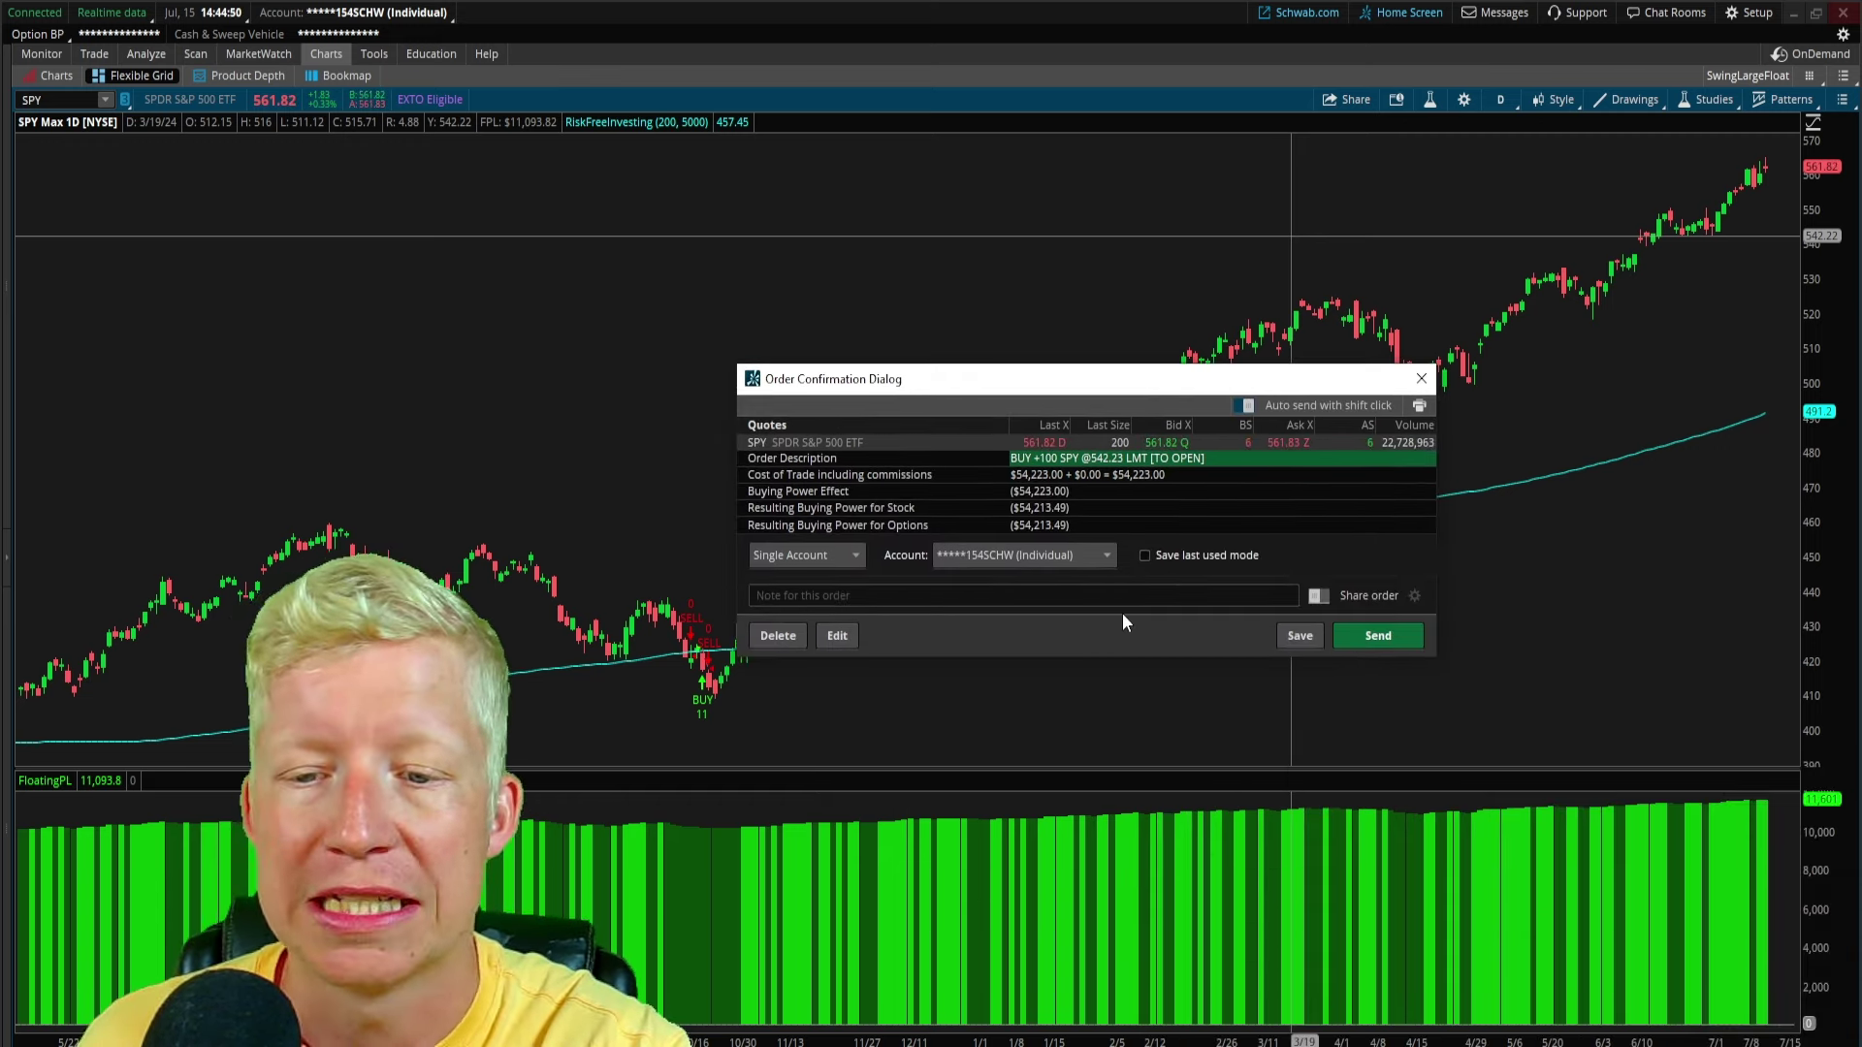
pyautogui.click(837, 635)
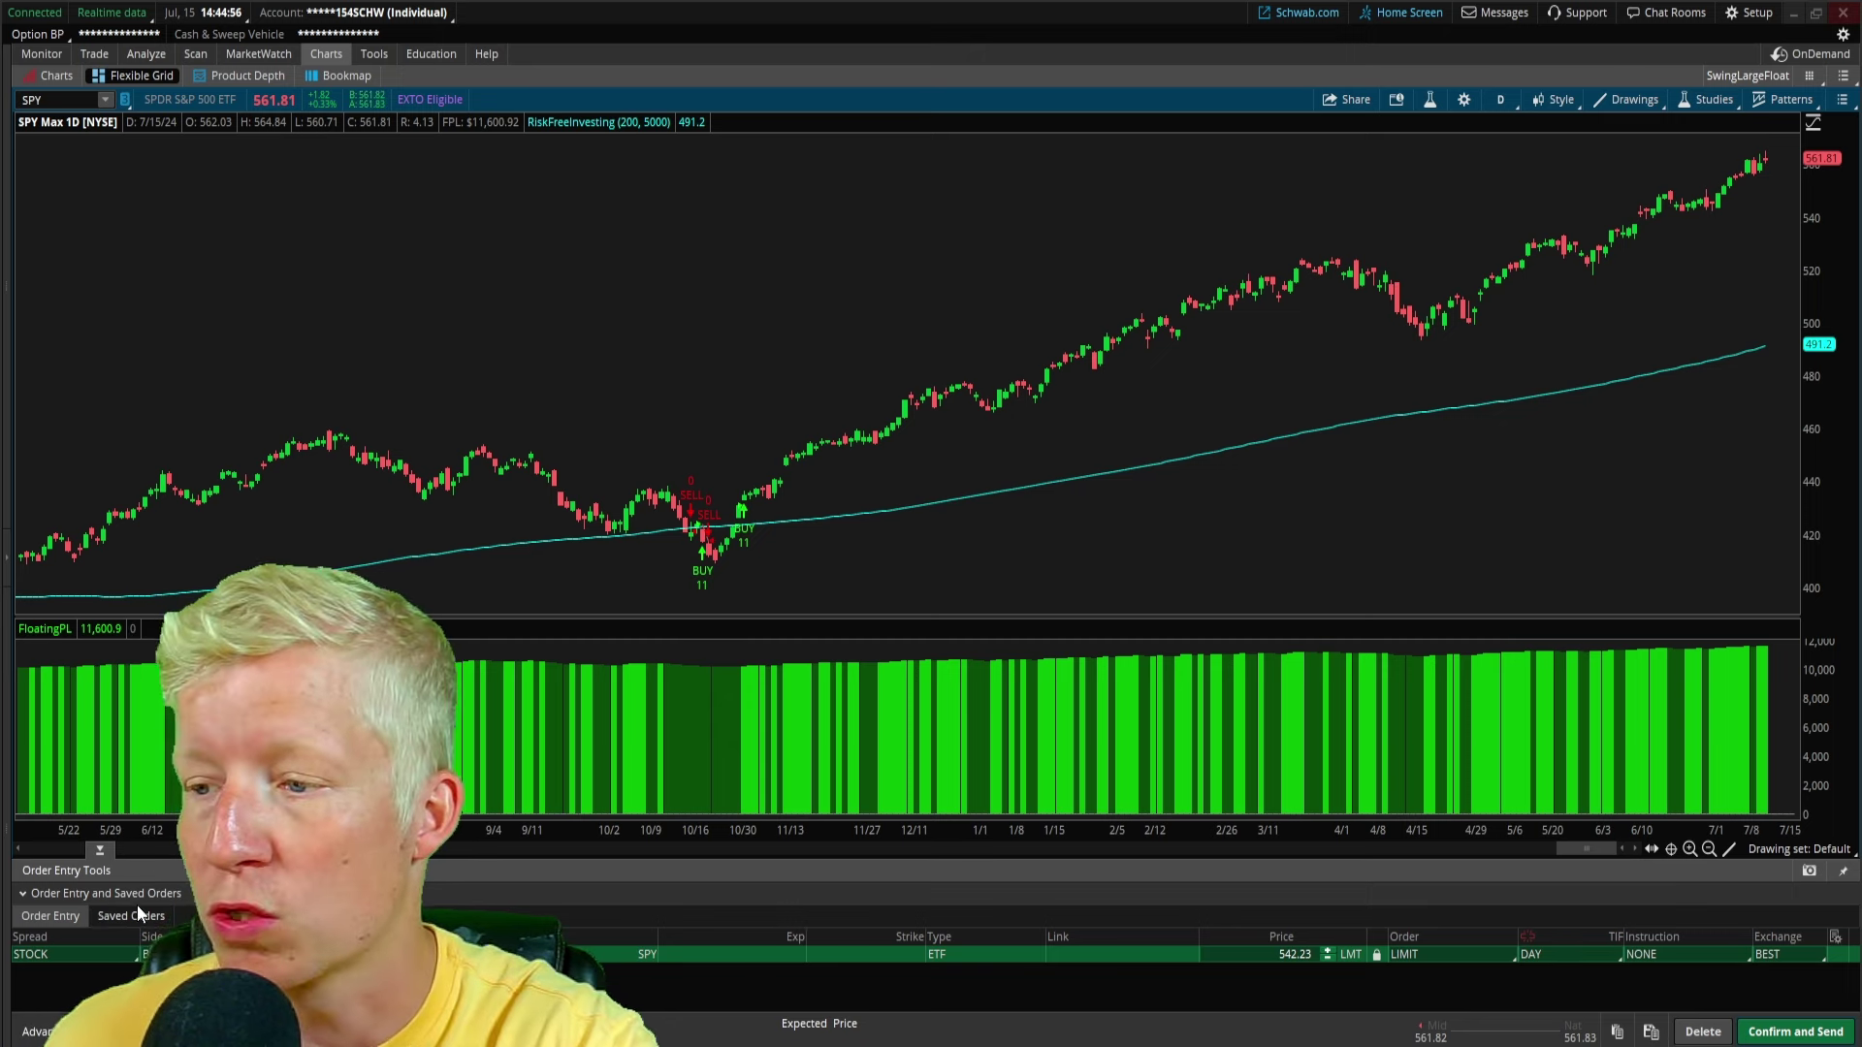
# Step: Bring up the SPY order's Order Rules and switch the side to SELL
pyautogui.click(1838, 955)
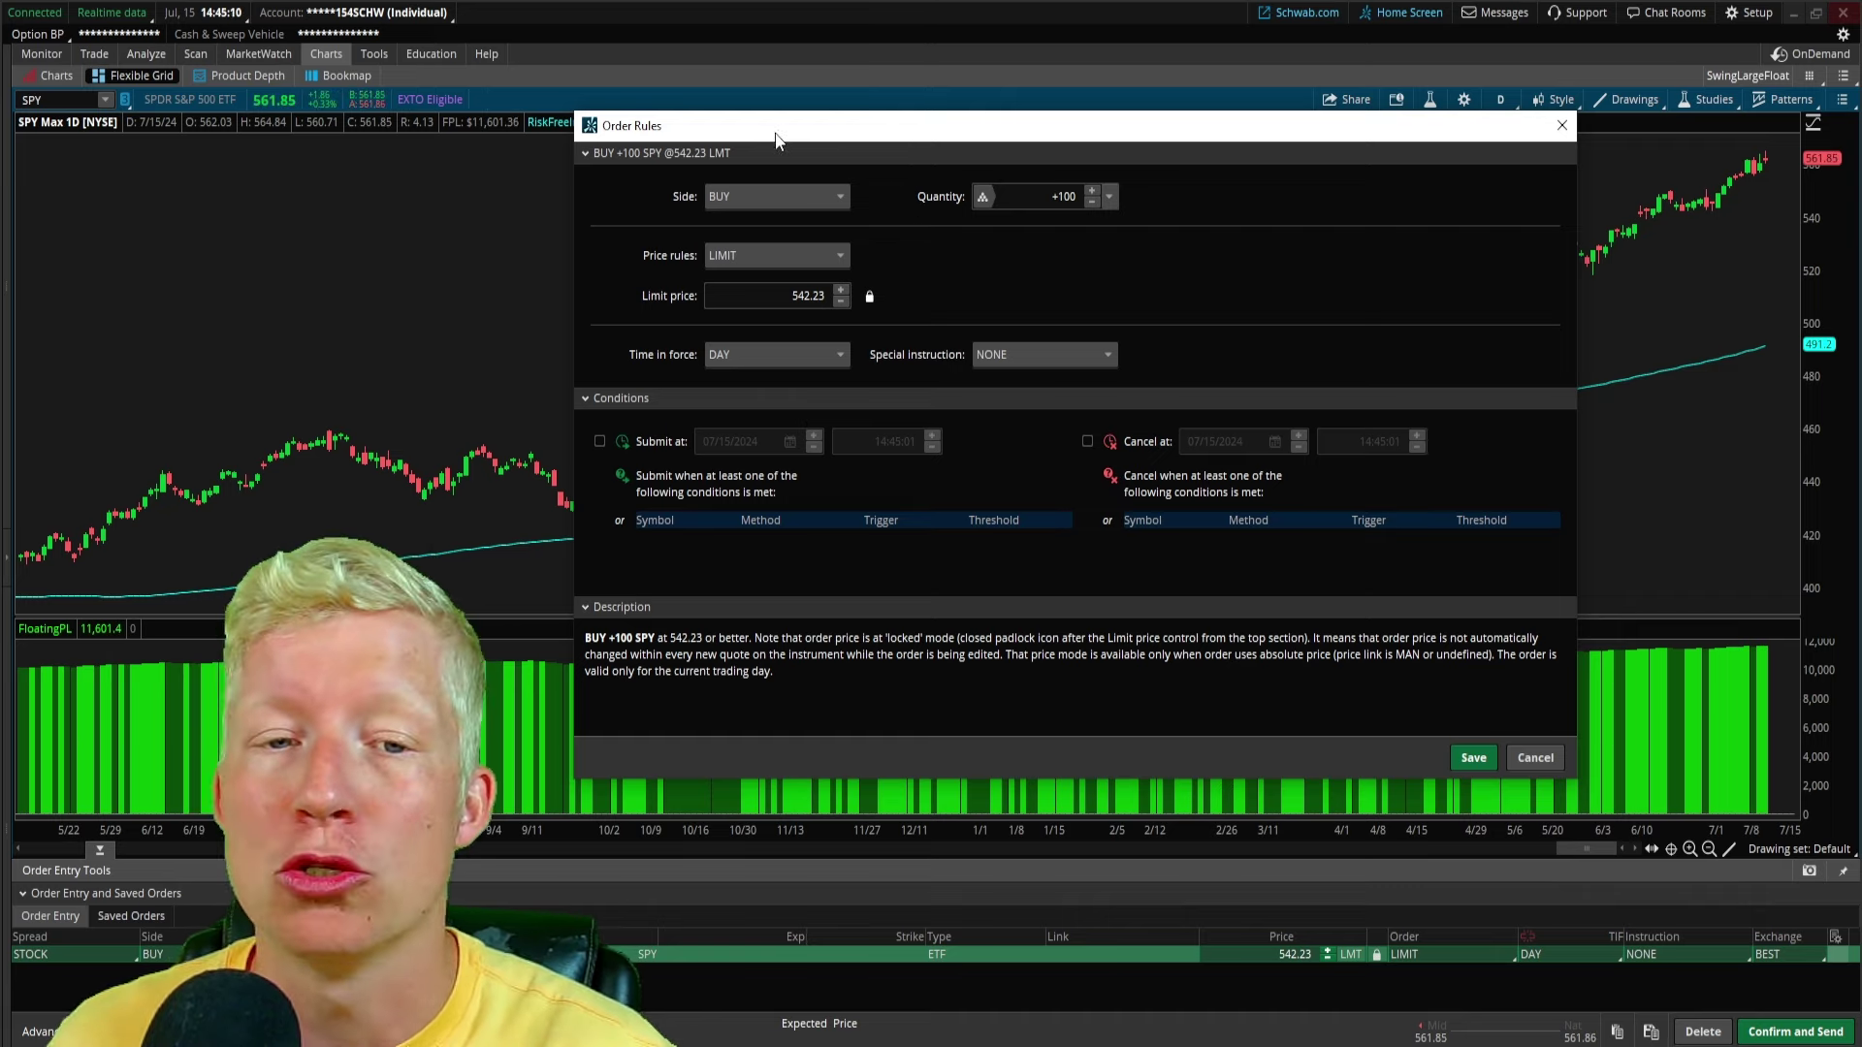
pyautogui.click(835, 205)
pyautogui.click(778, 248)
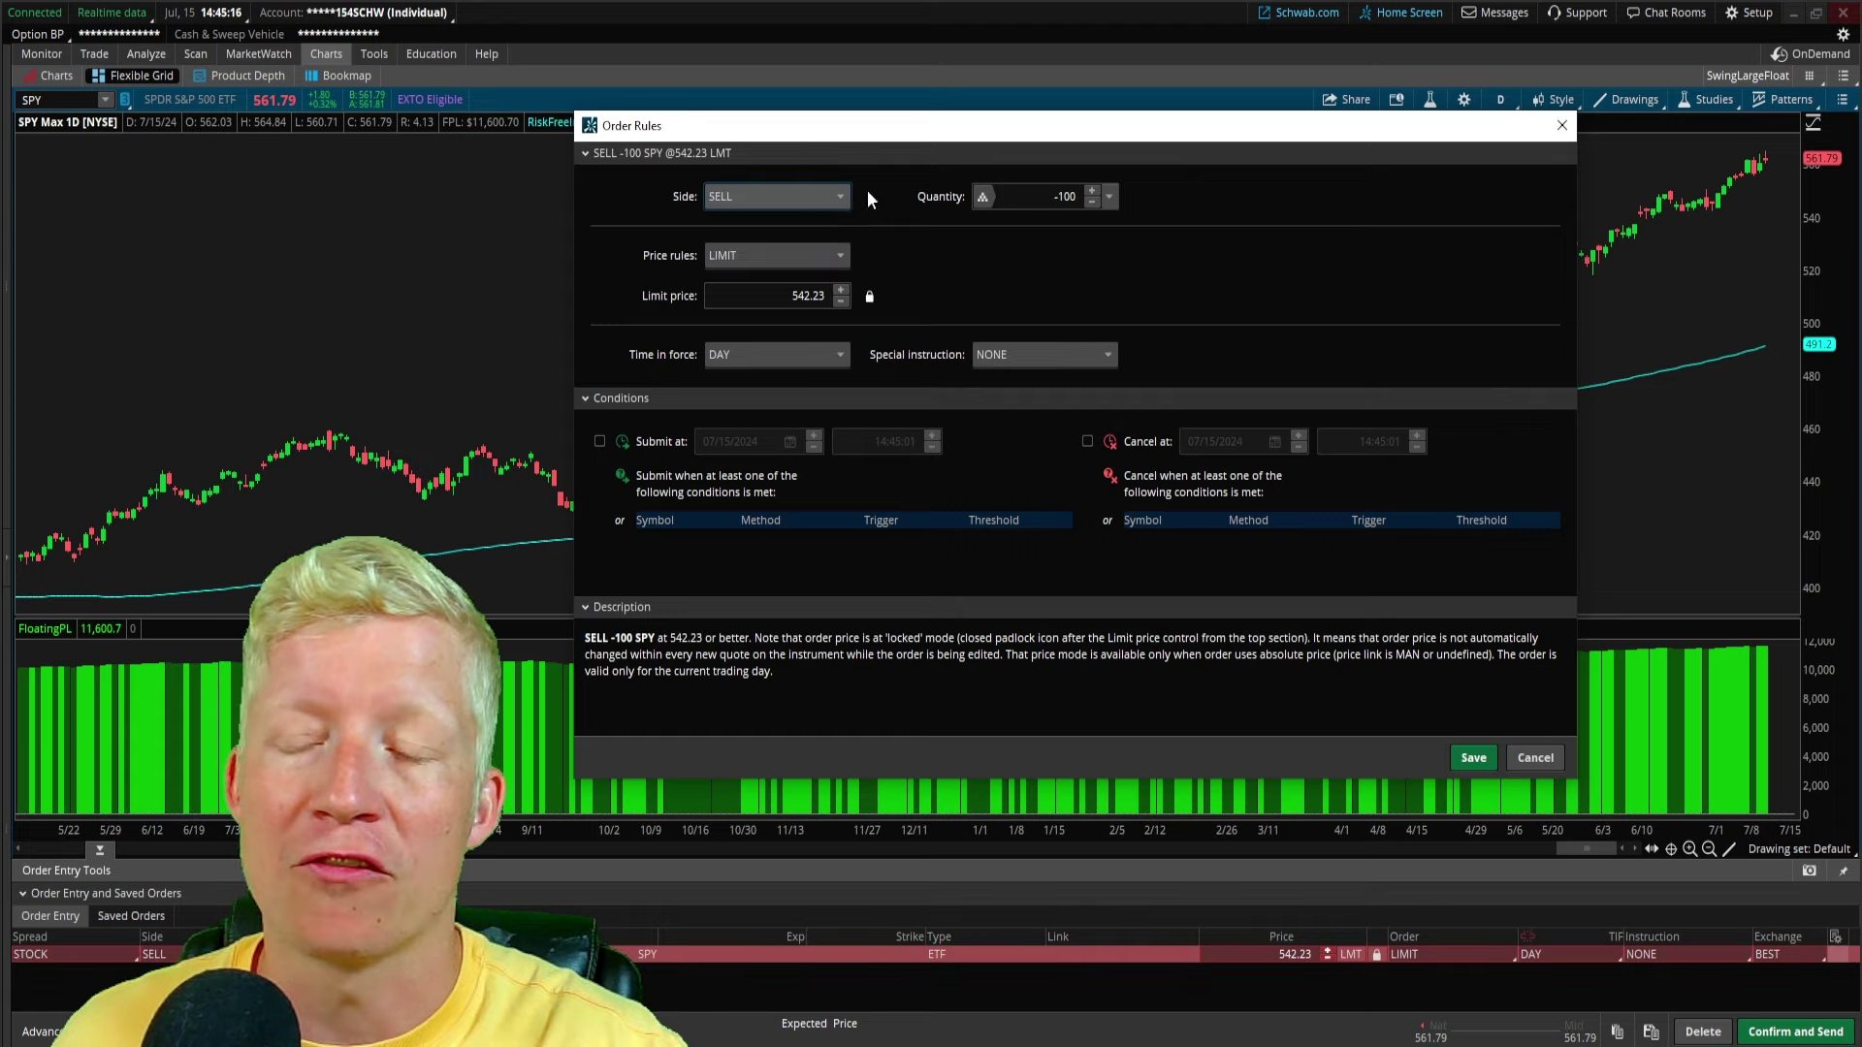
pyautogui.click(1067, 197)
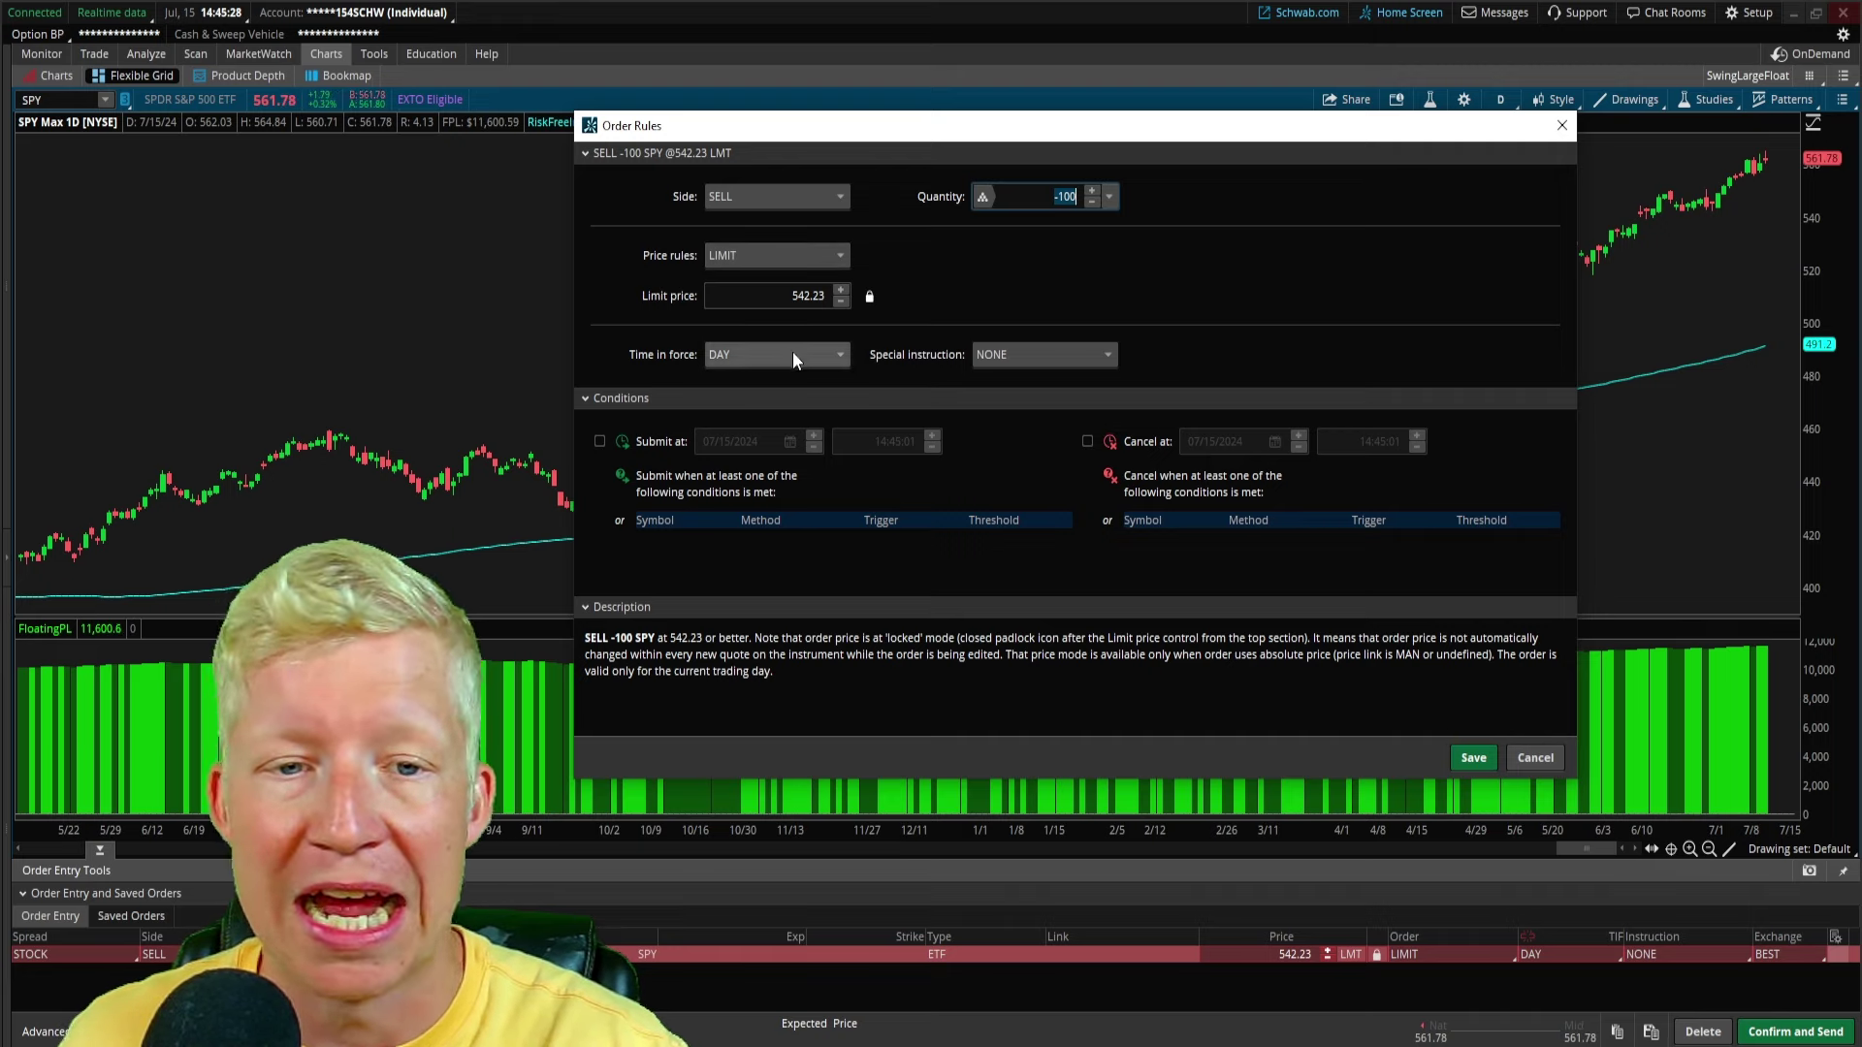
# Step: Make the sell -100 SPY order a MARKET order with time in force GTC
pyautogui.click(834, 258)
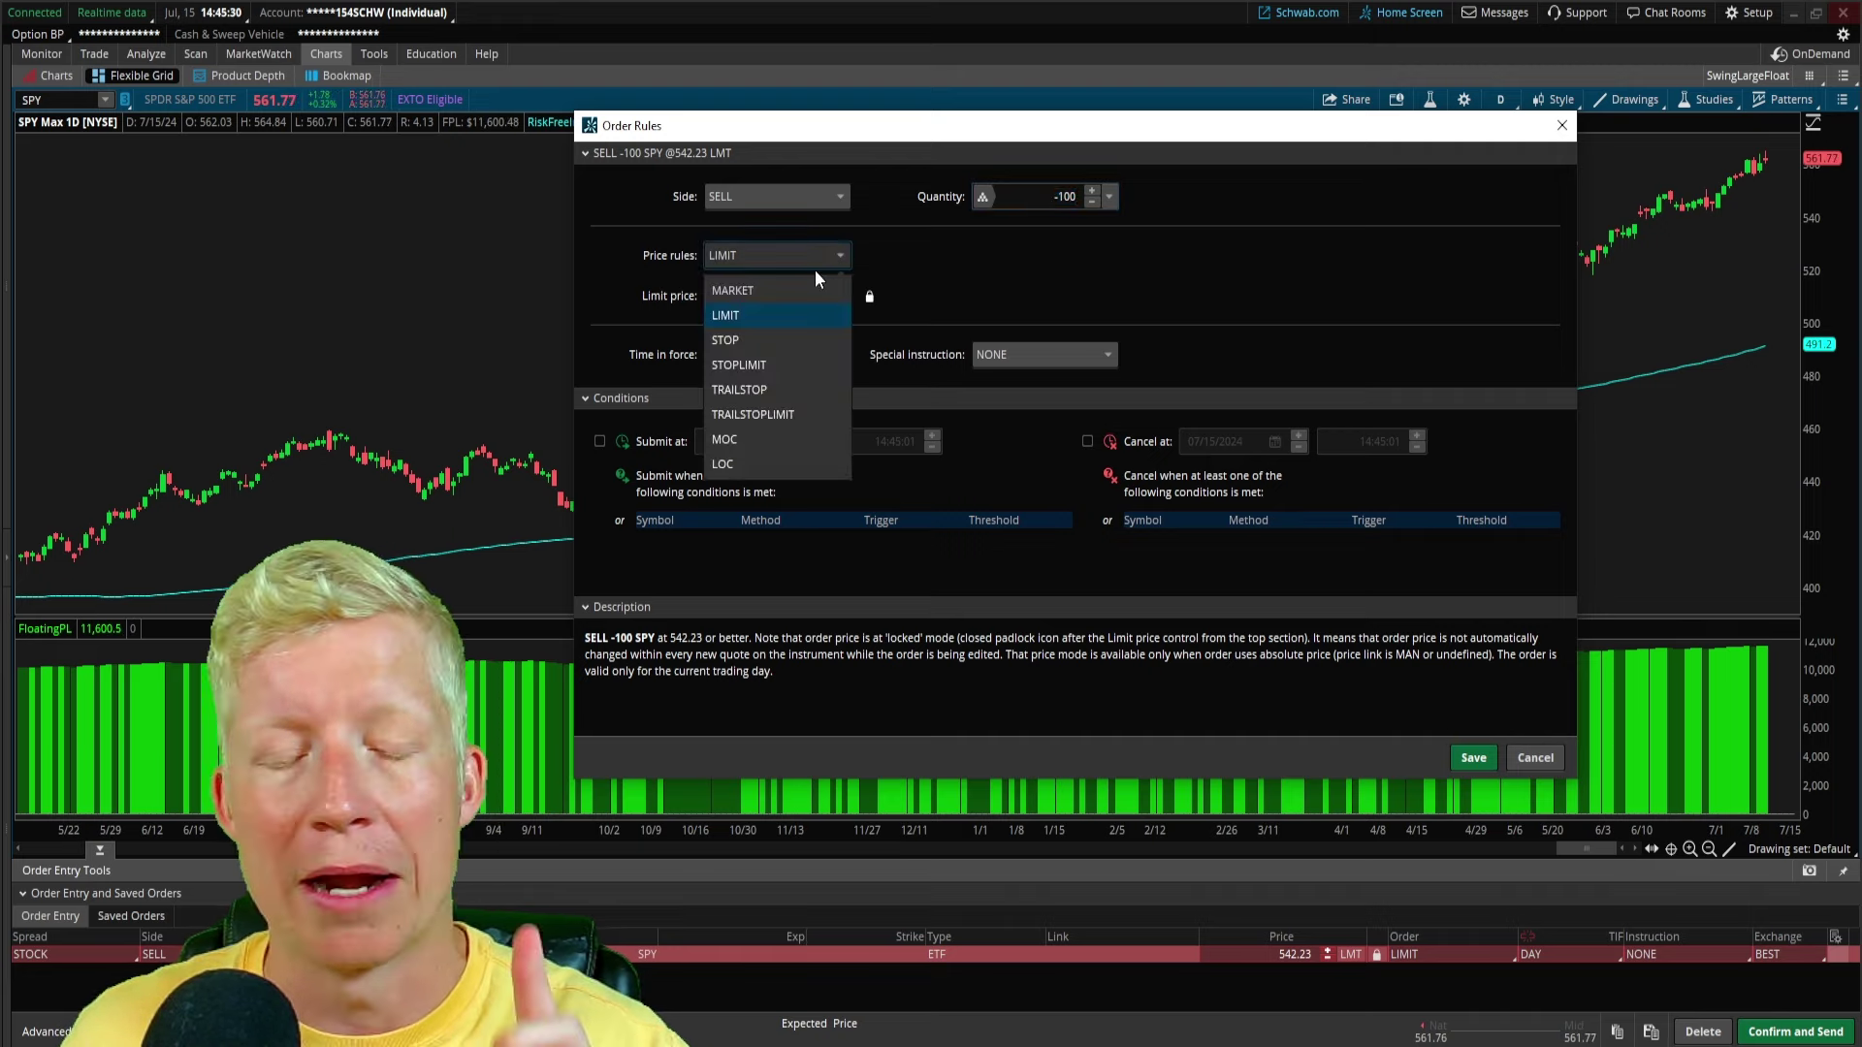
pyautogui.click(805, 289)
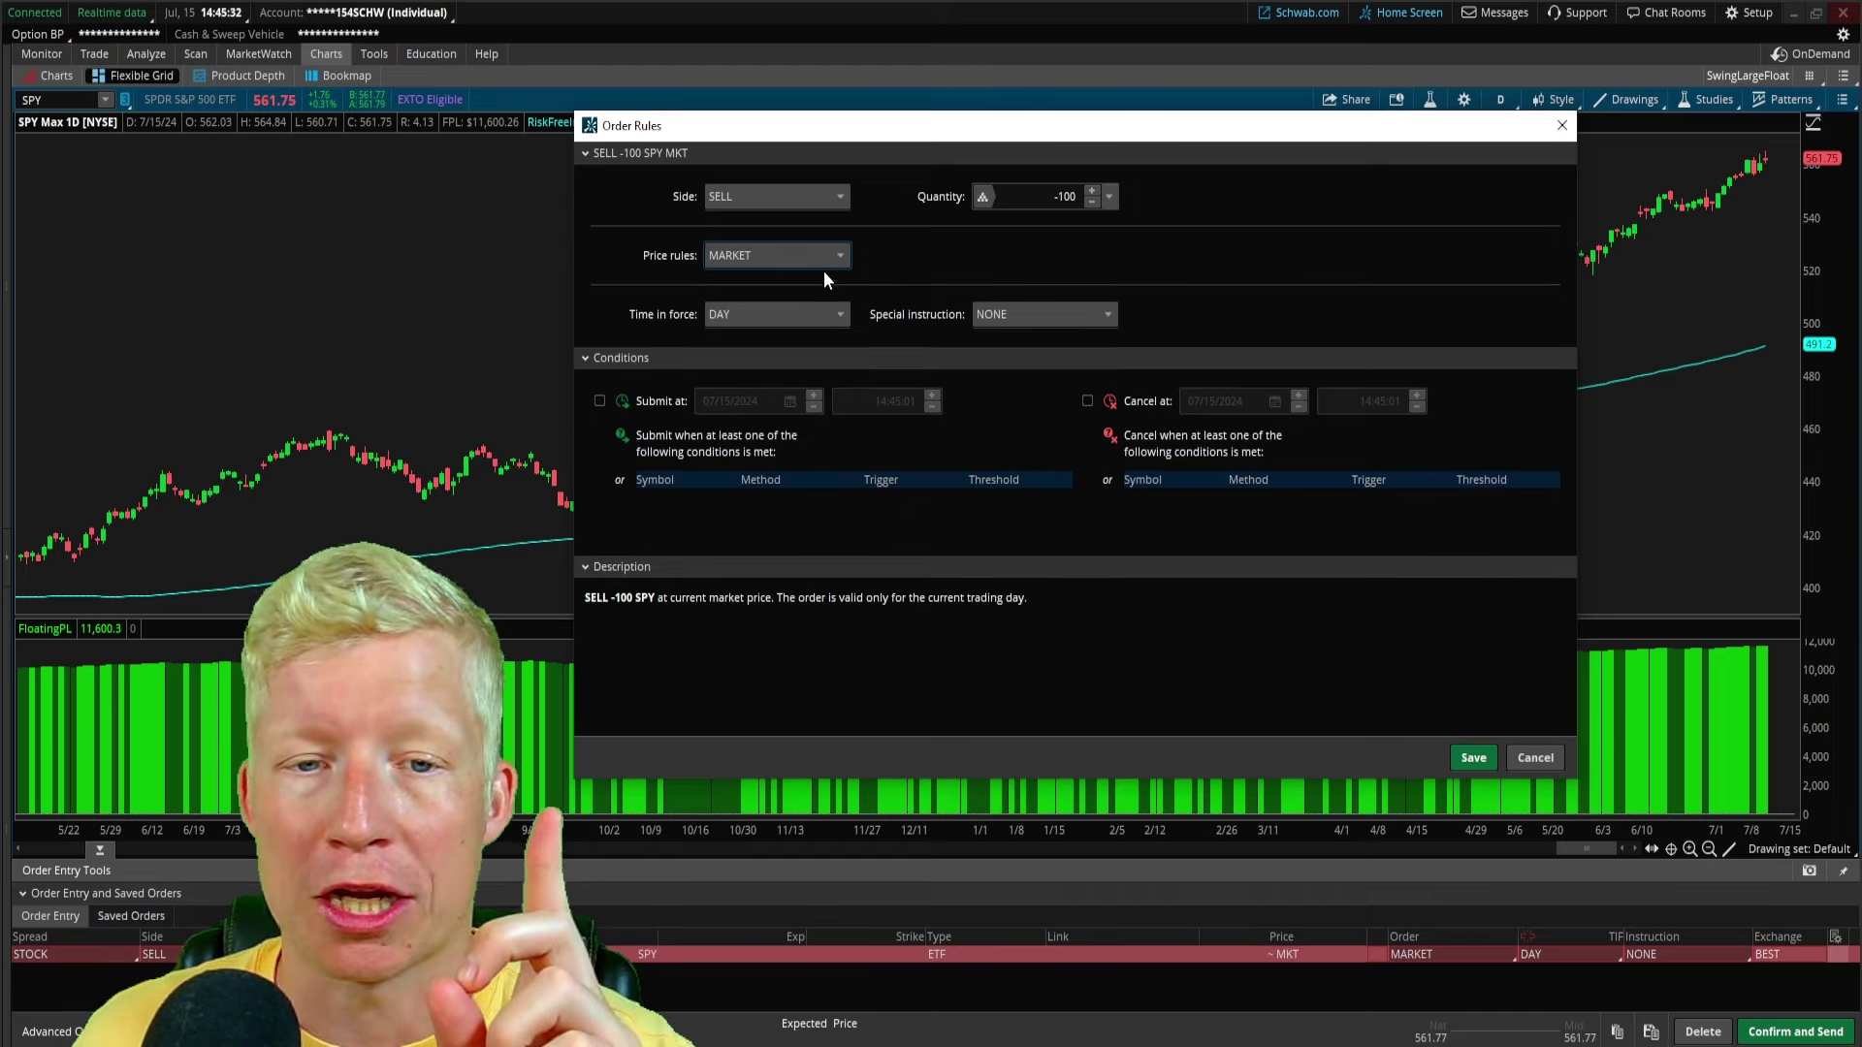
pyautogui.click(822, 263)
pyautogui.click(799, 308)
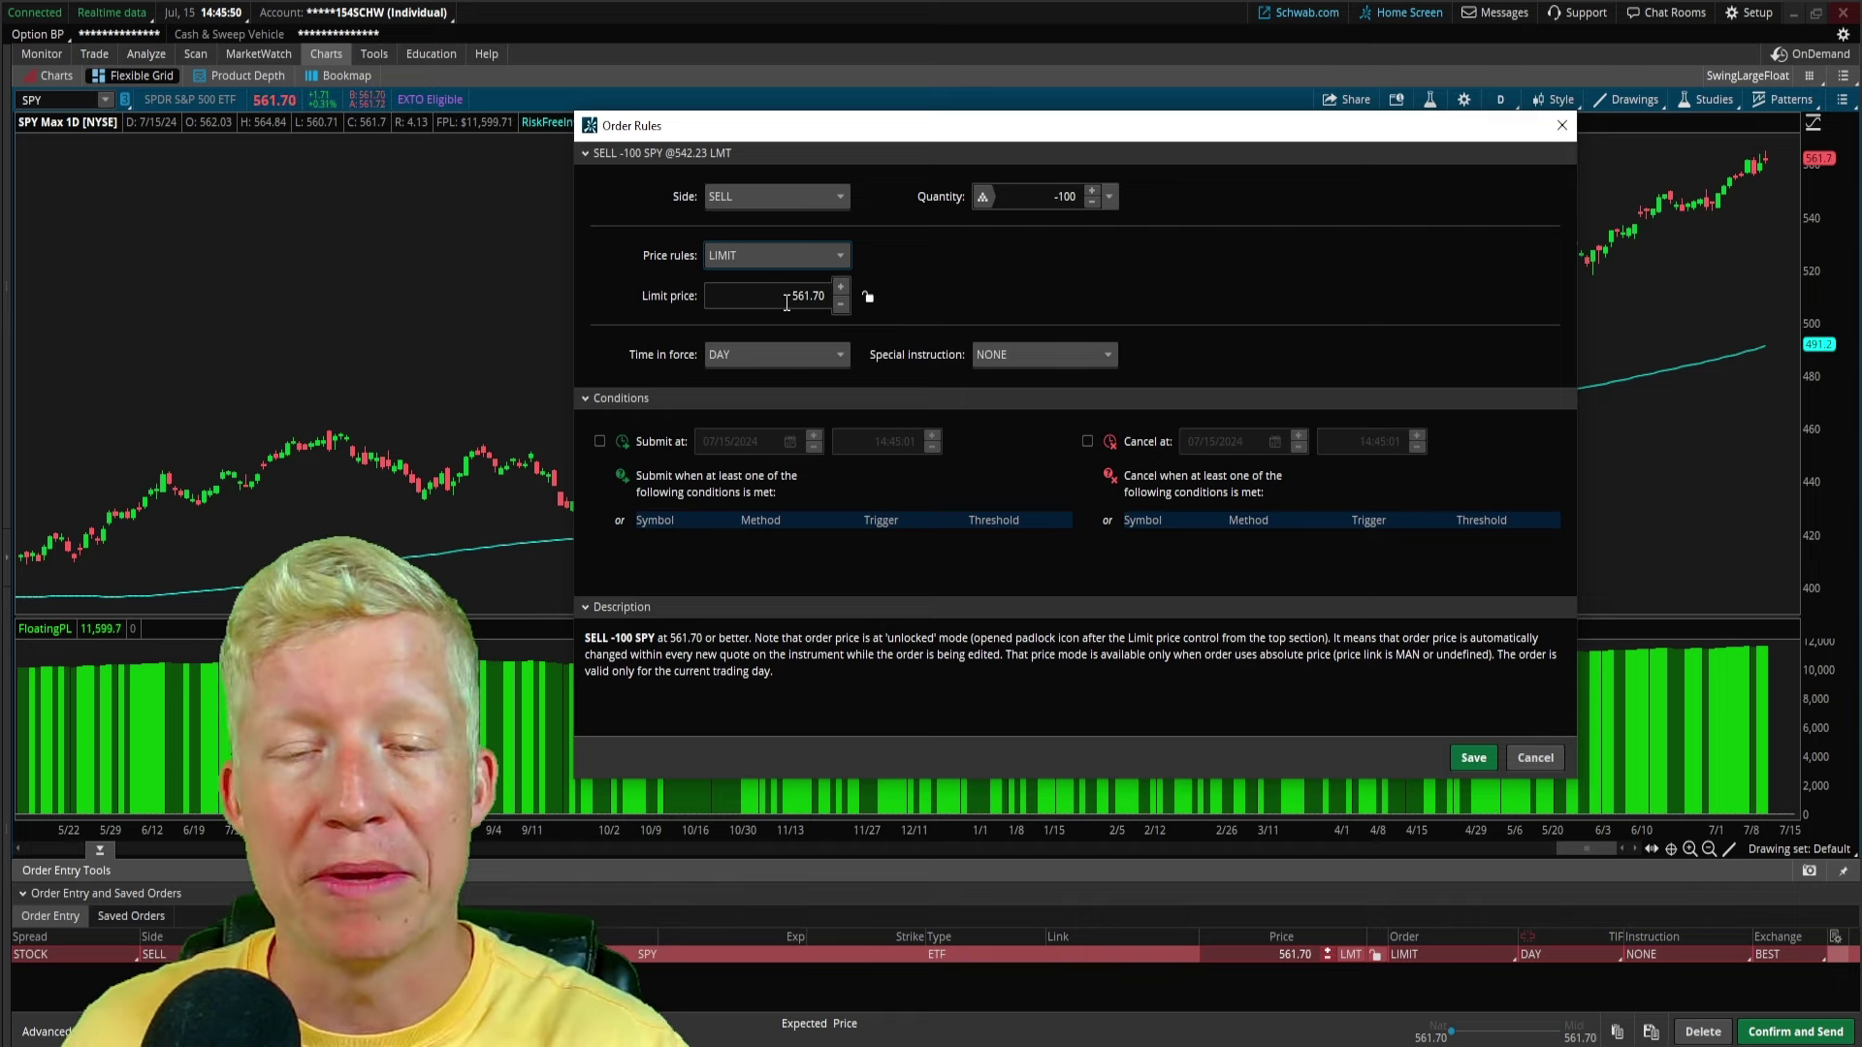
pyautogui.click(826, 260)
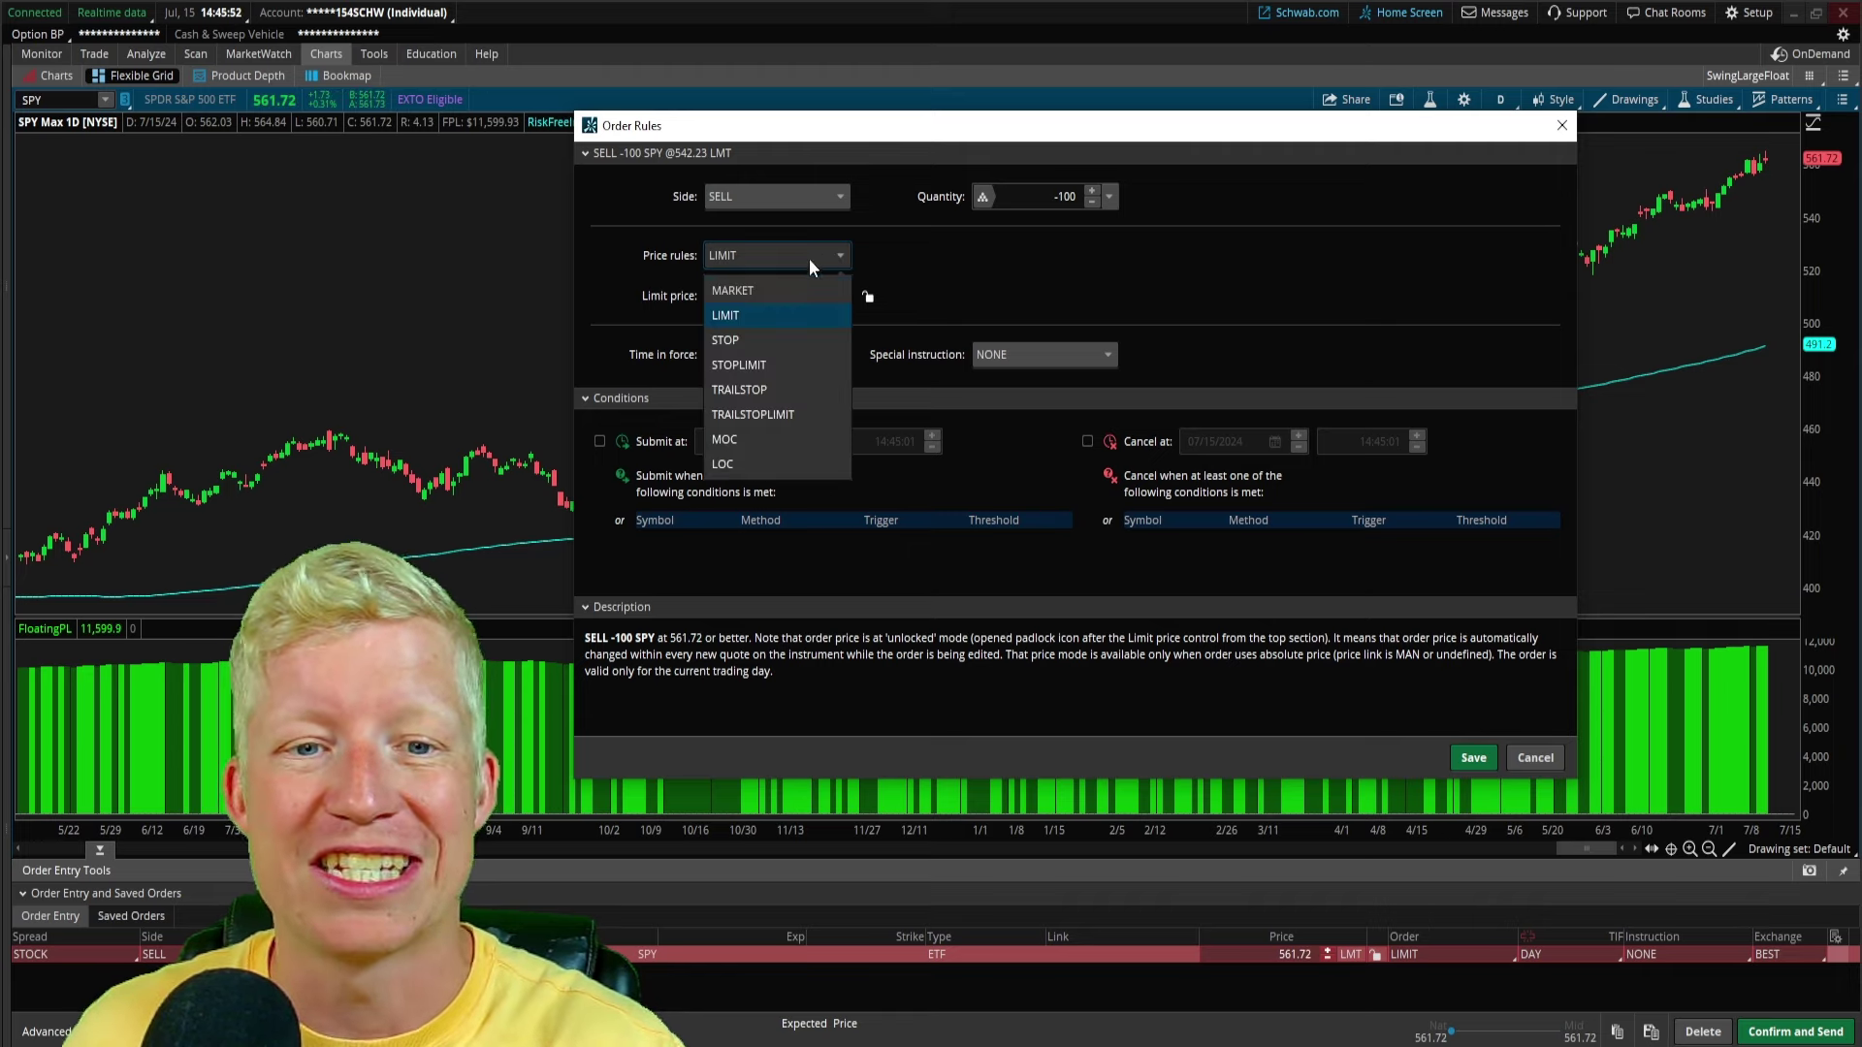
pyautogui.click(778, 281)
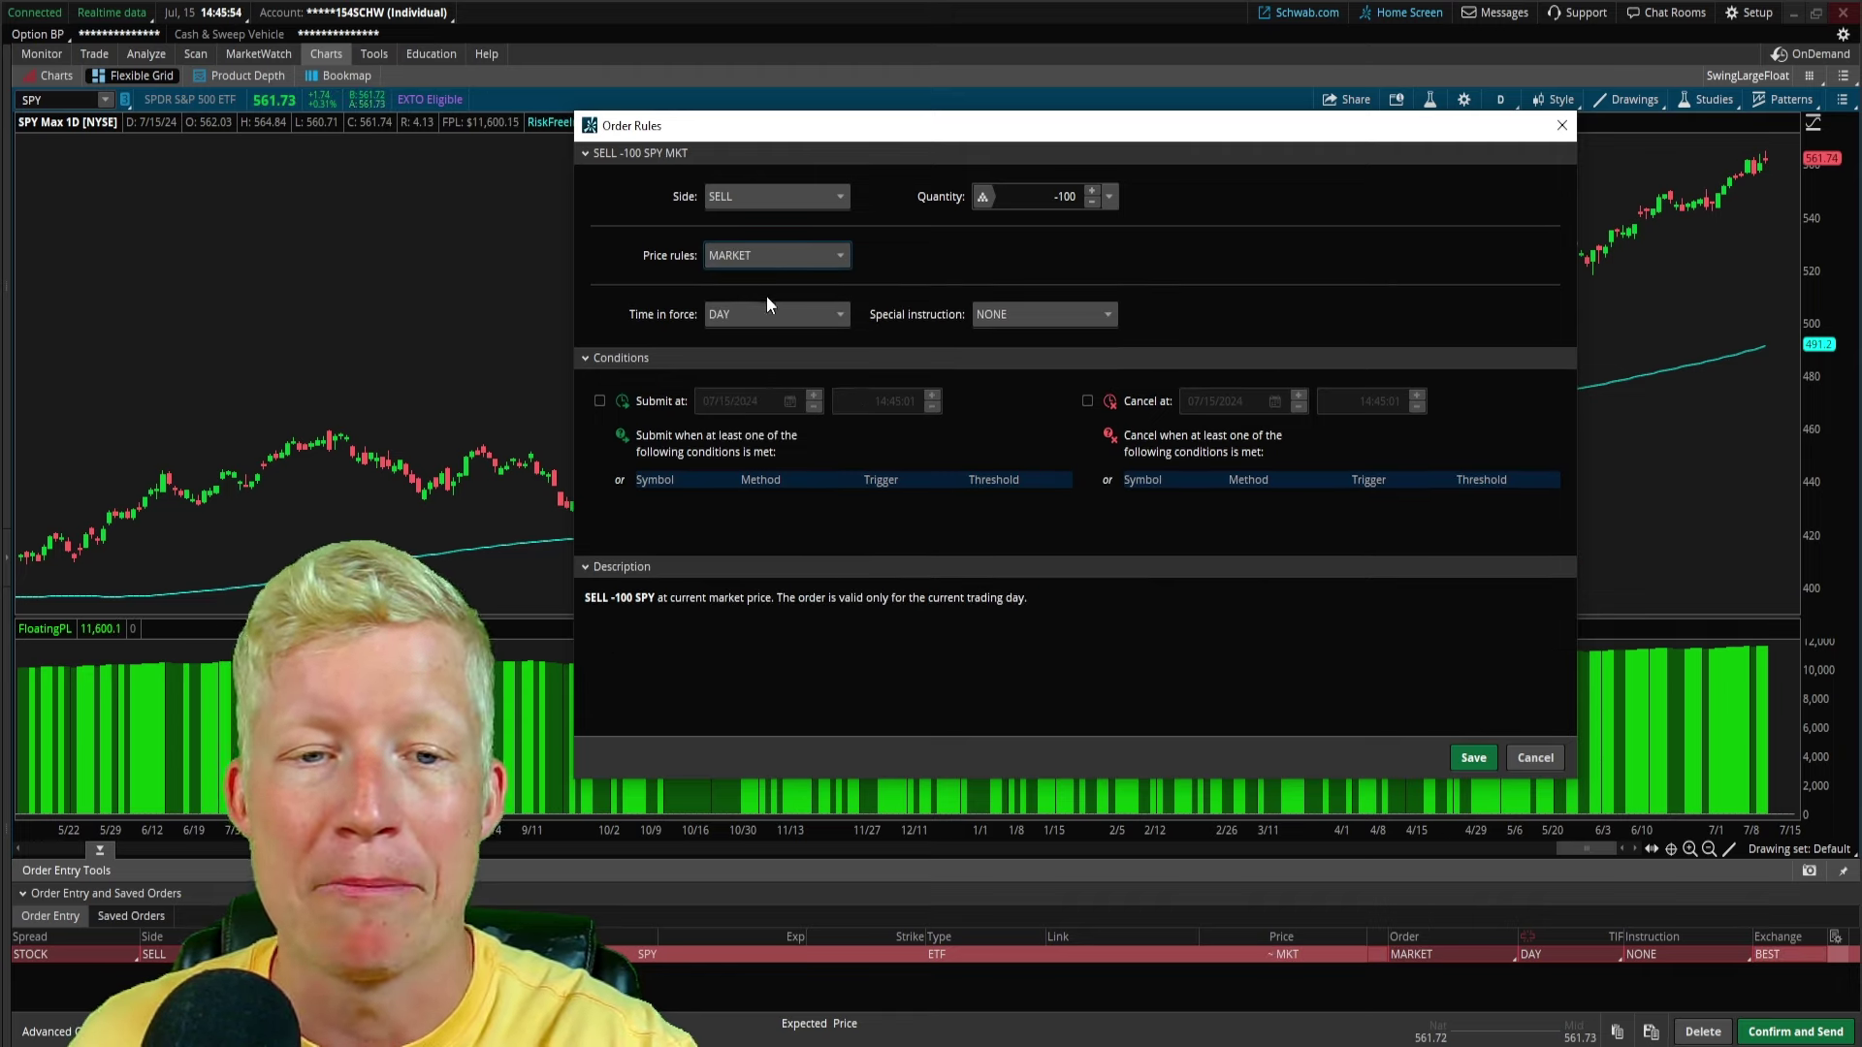
pyautogui.click(805, 318)
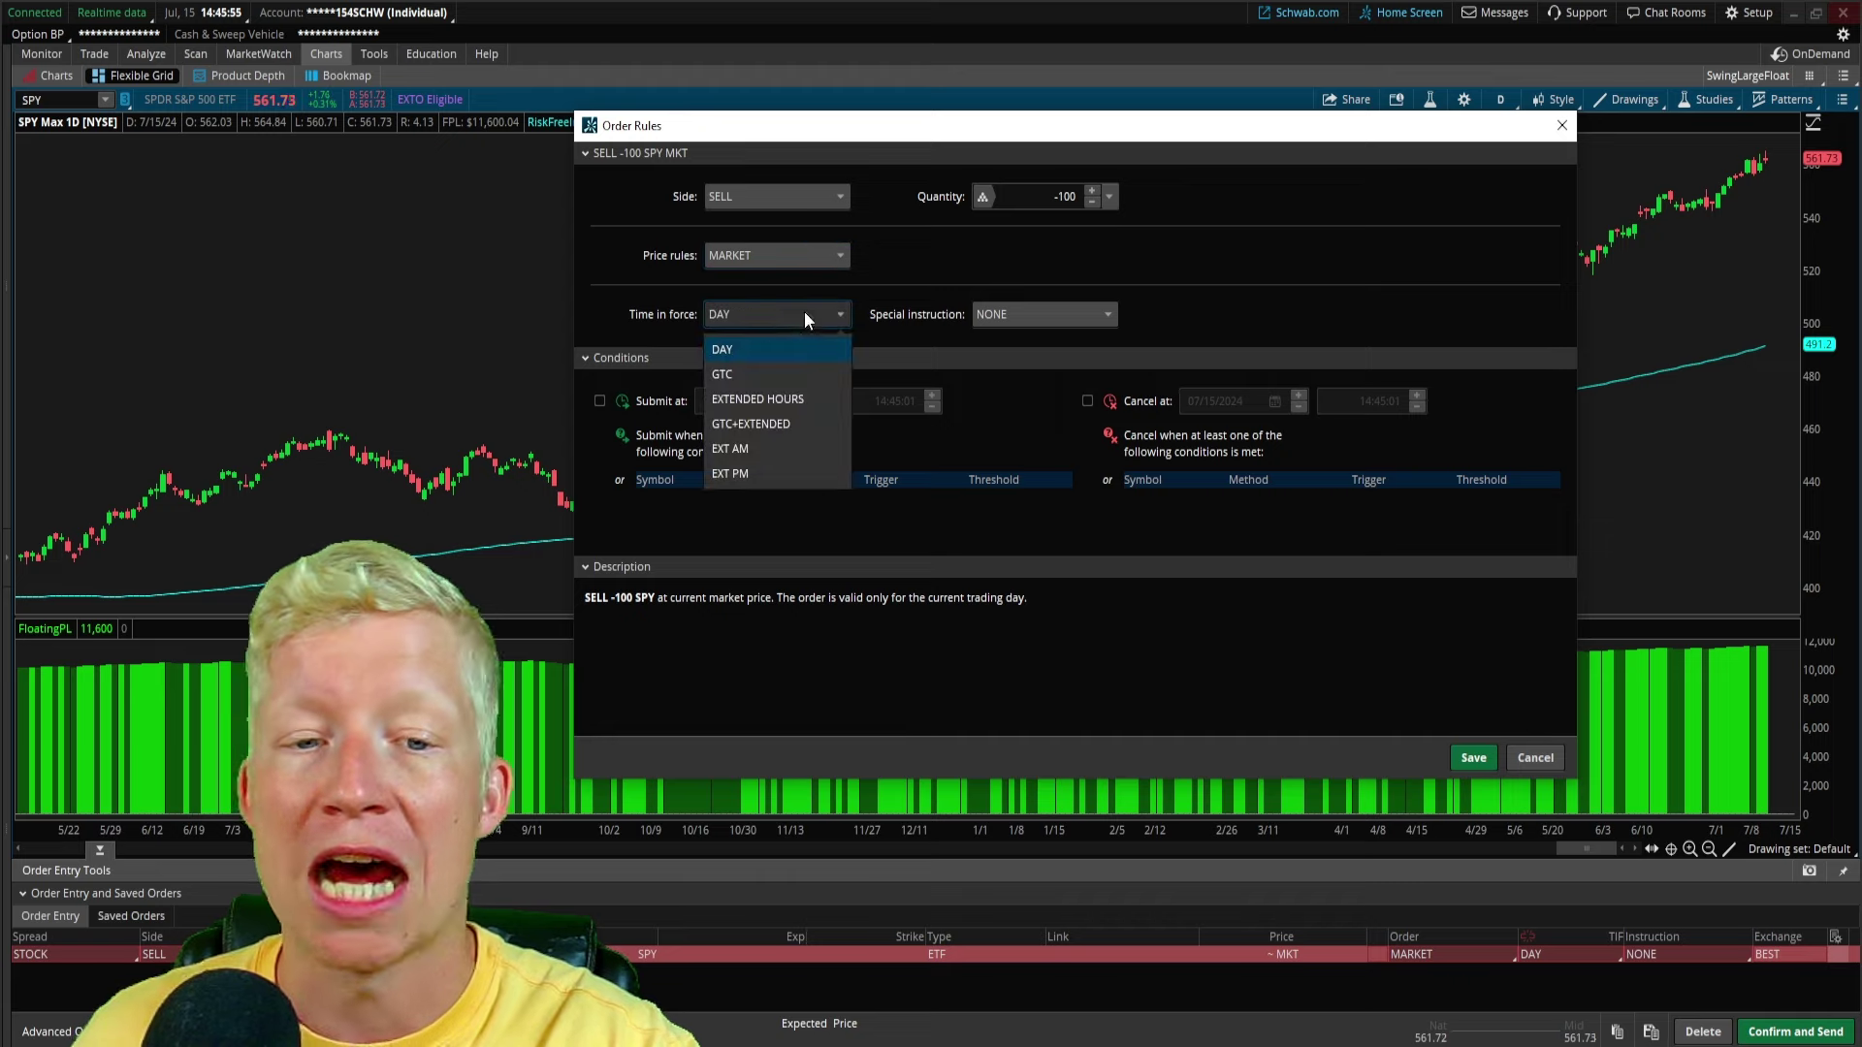
pyautogui.click(745, 378)
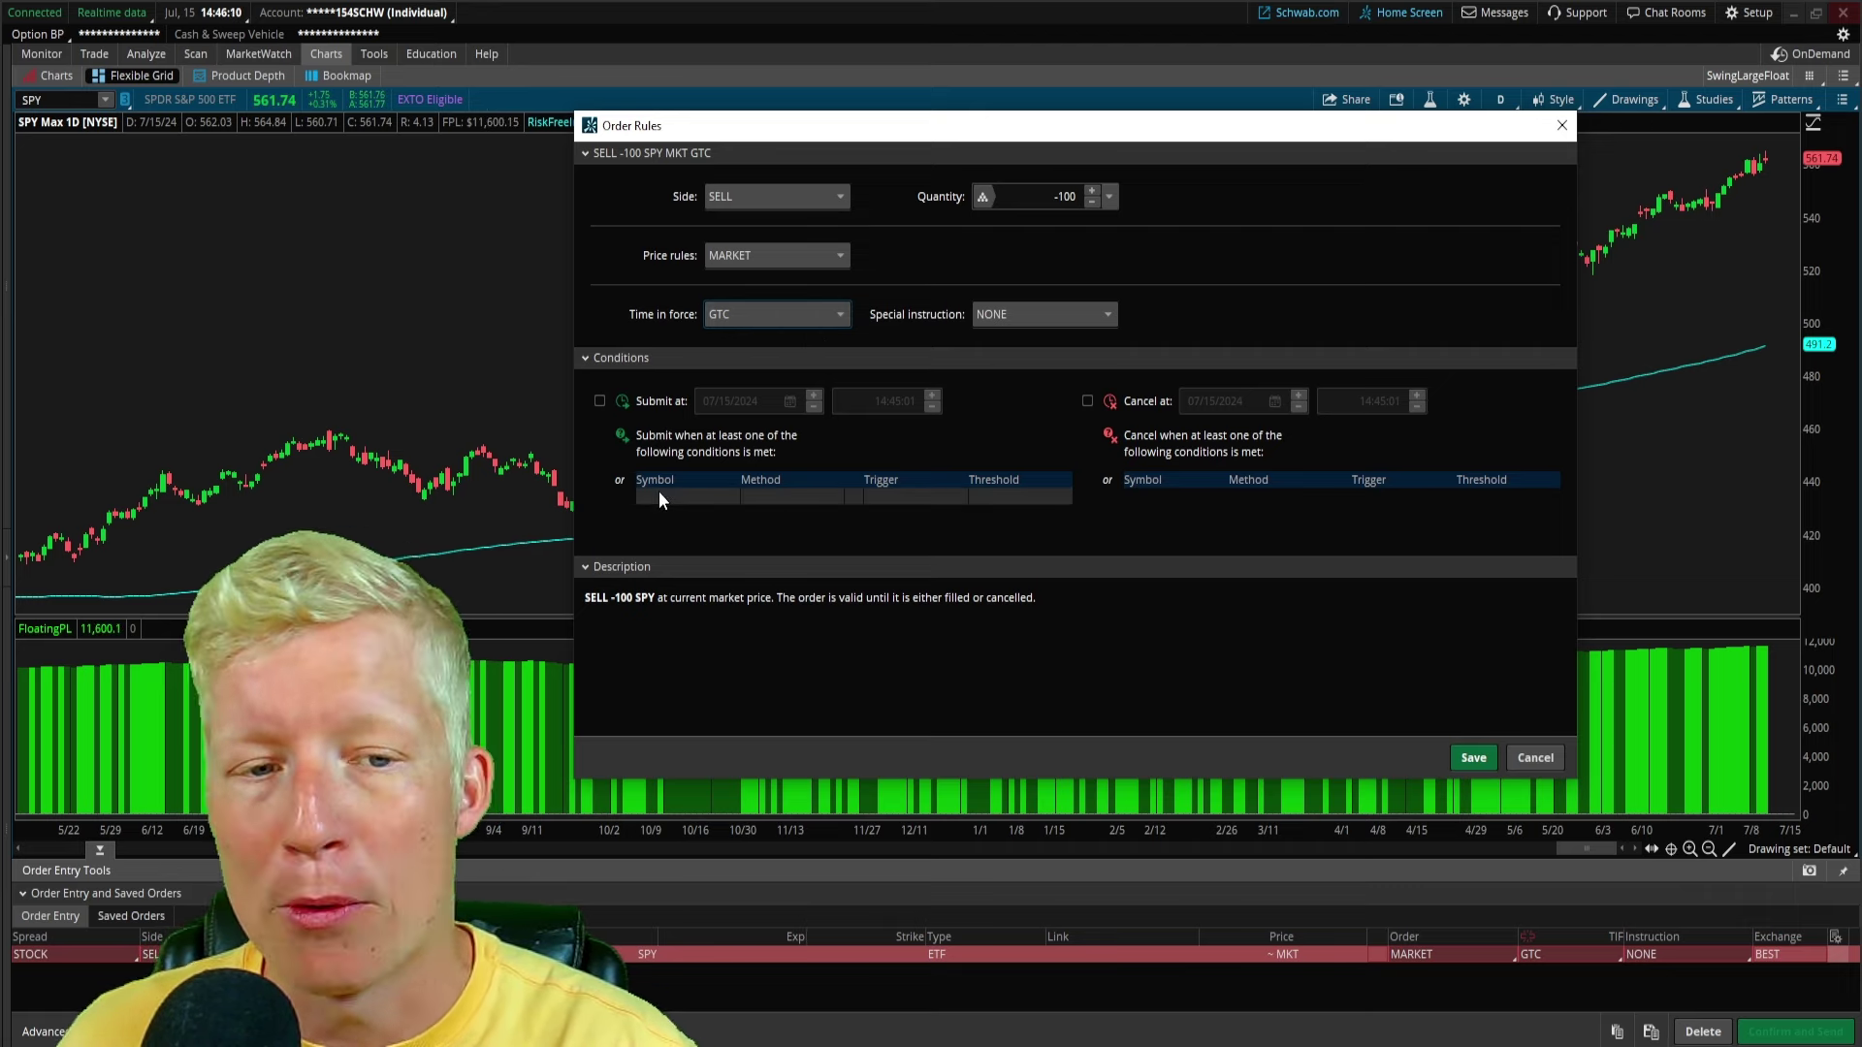
# Step: Add an SPY submit condition using the STUDY method's Edit option for a custom SimpleMovingAvg() condition
pyautogui.click(656, 493)
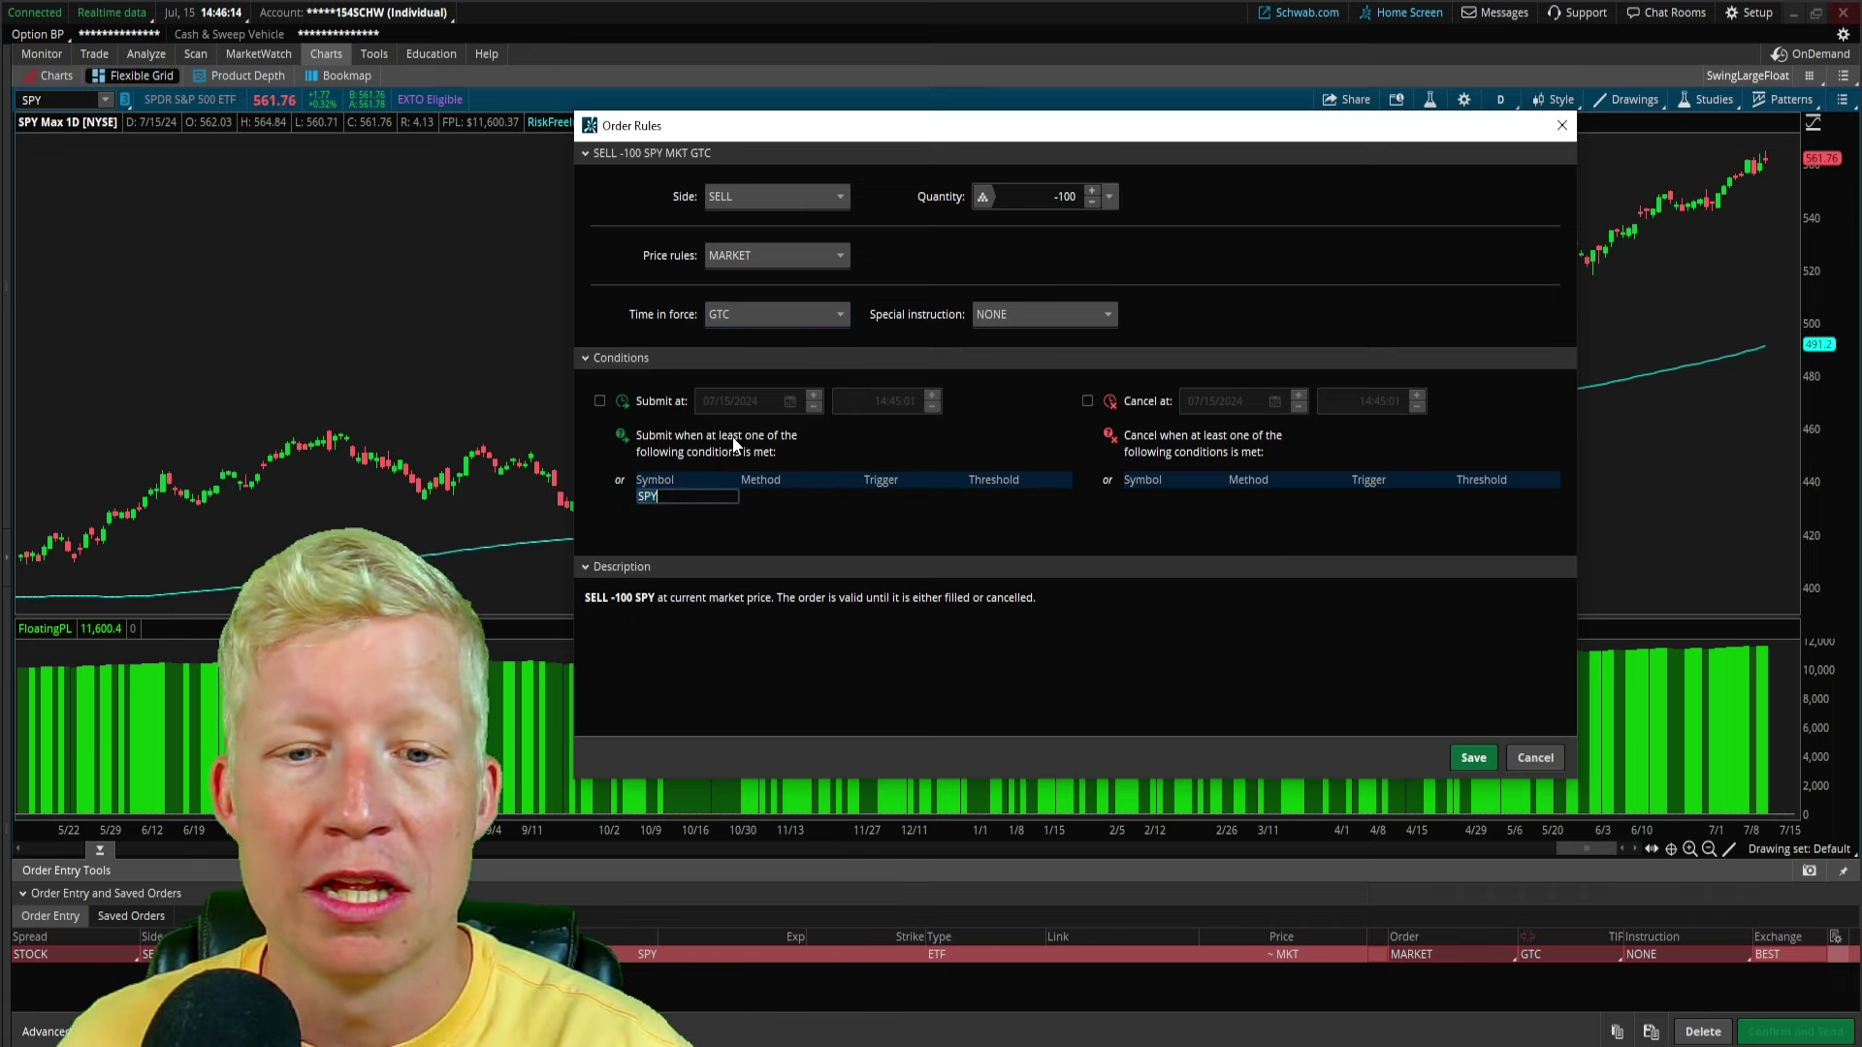
pyautogui.click(800, 497)
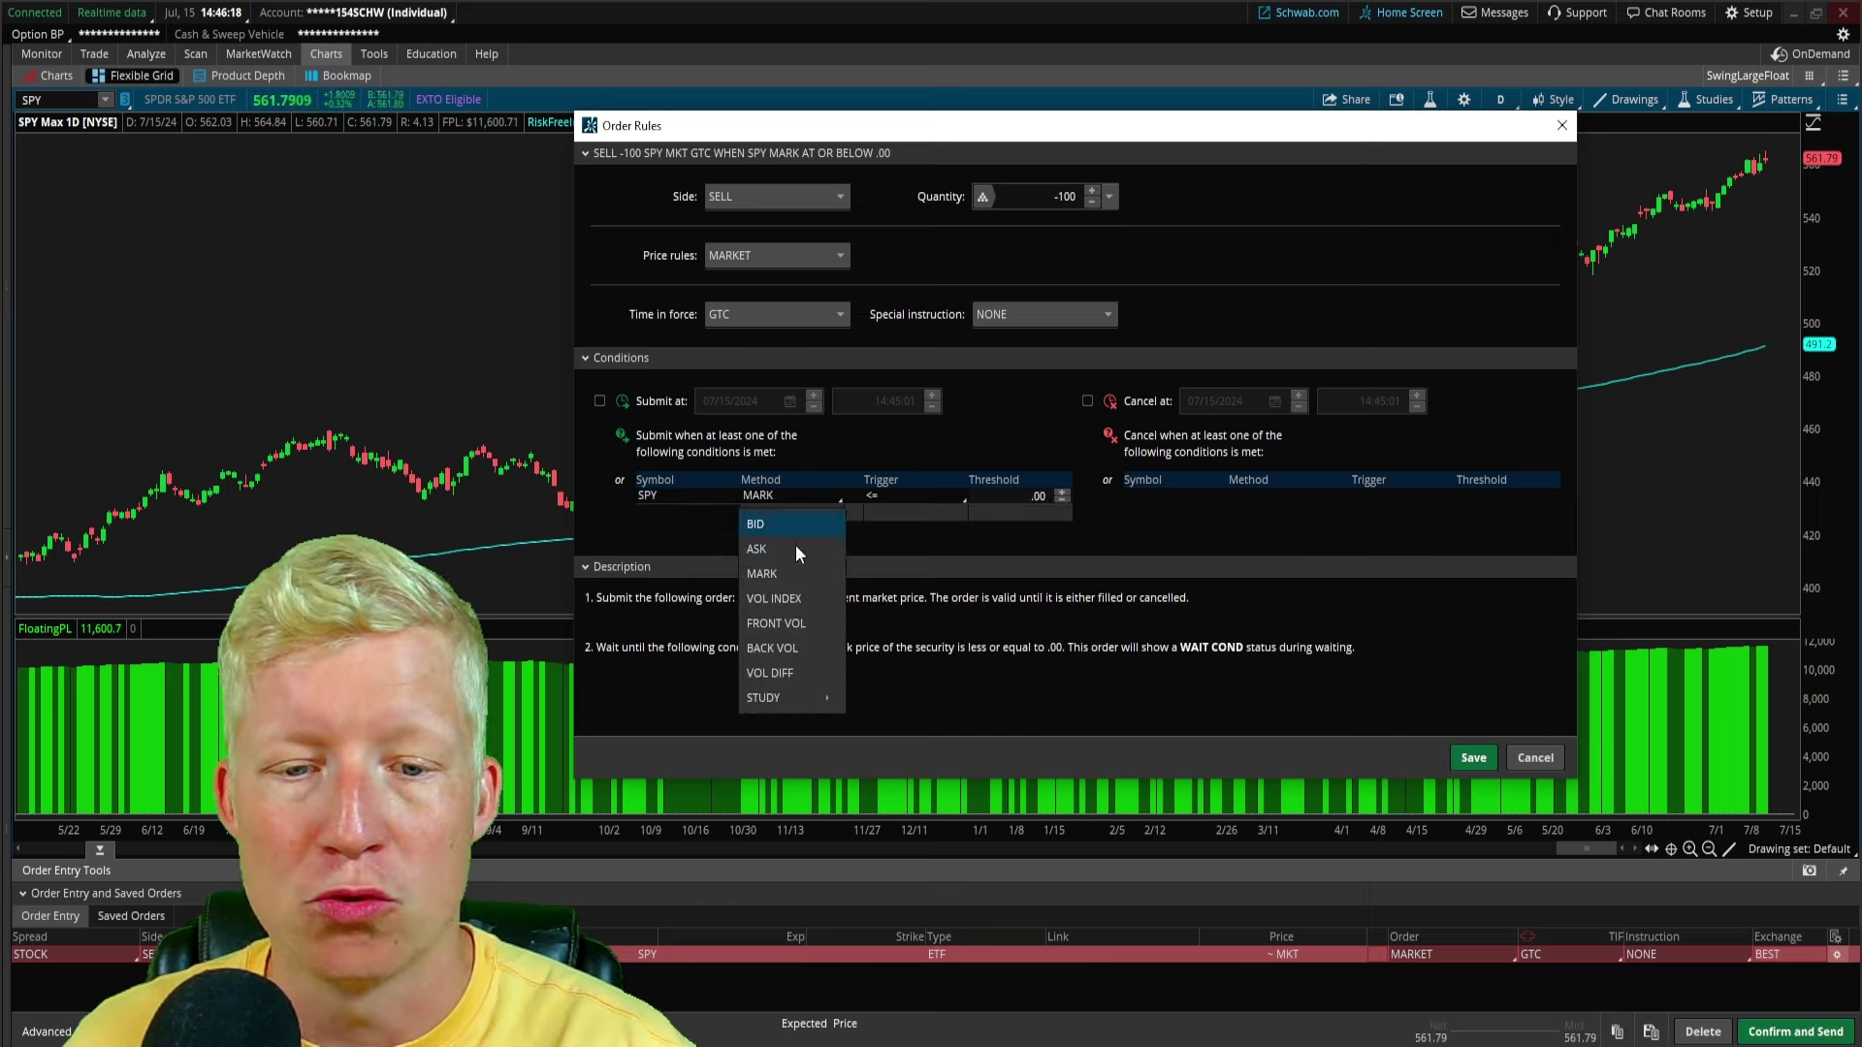
pyautogui.moveTo(800, 697)
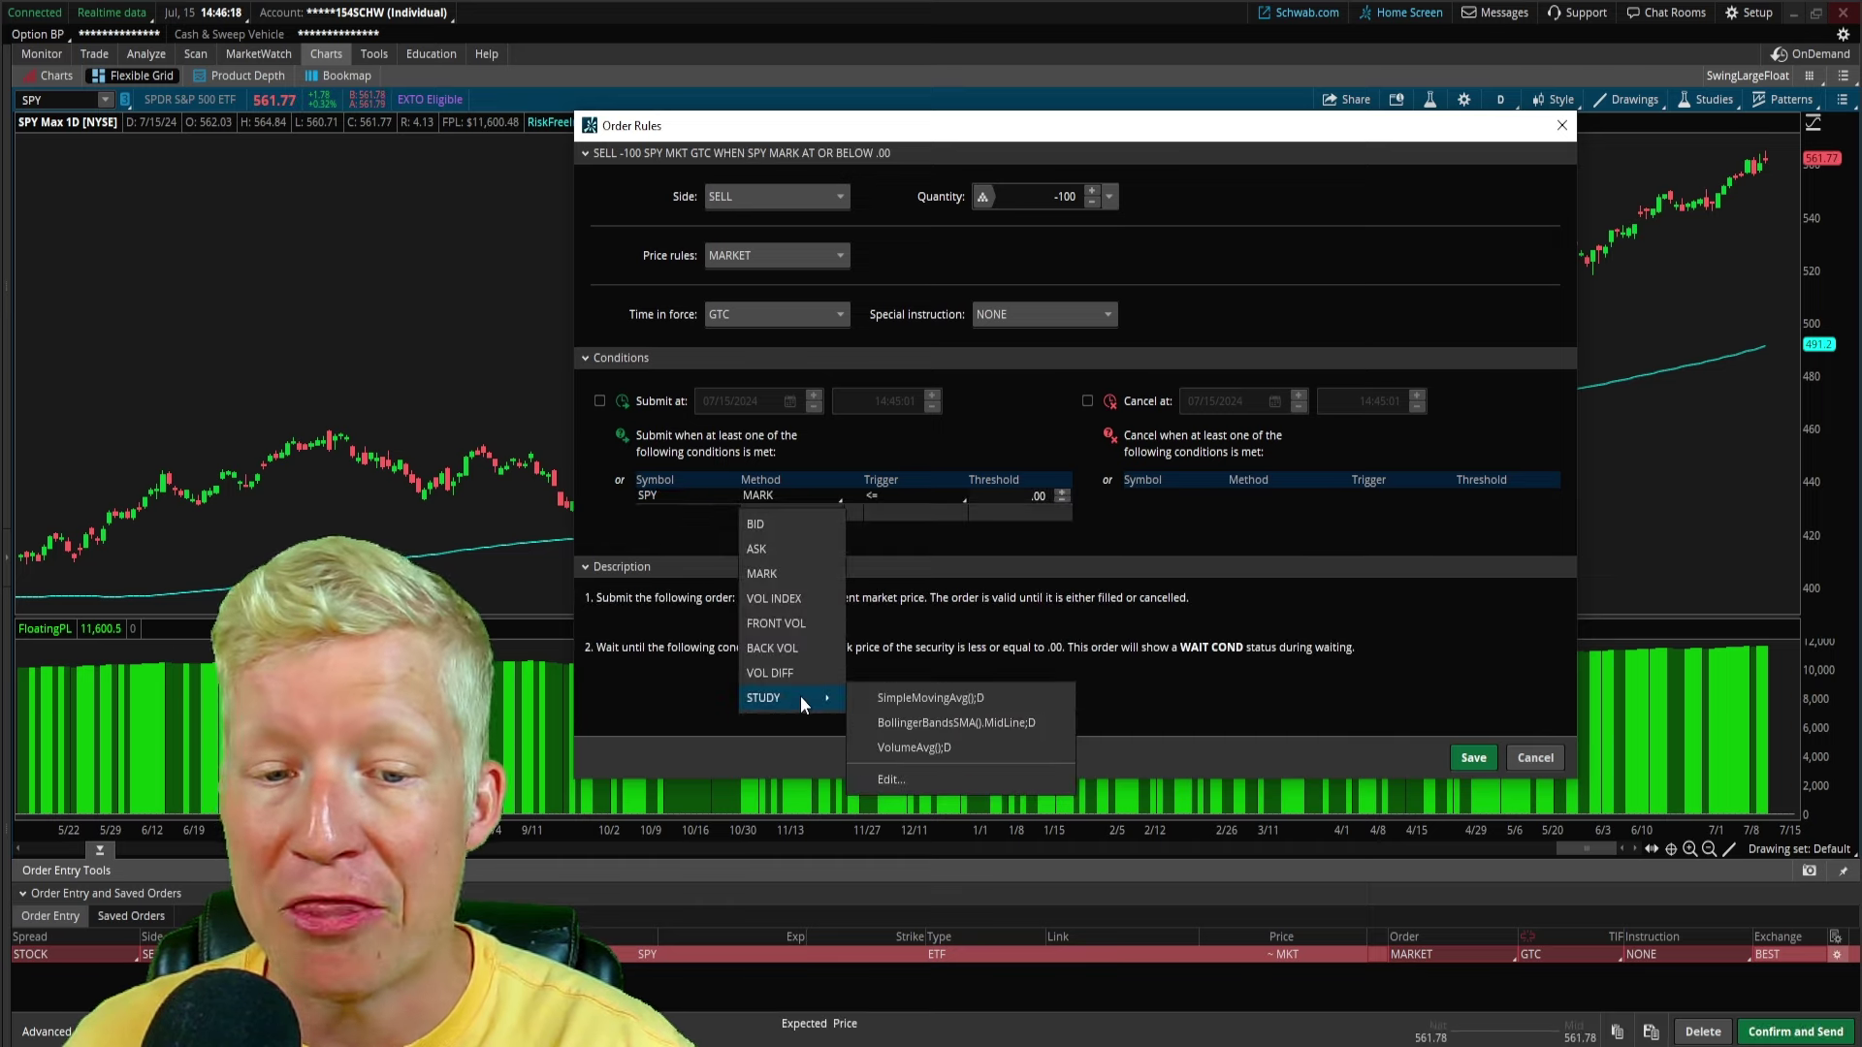
pyautogui.click(911, 778)
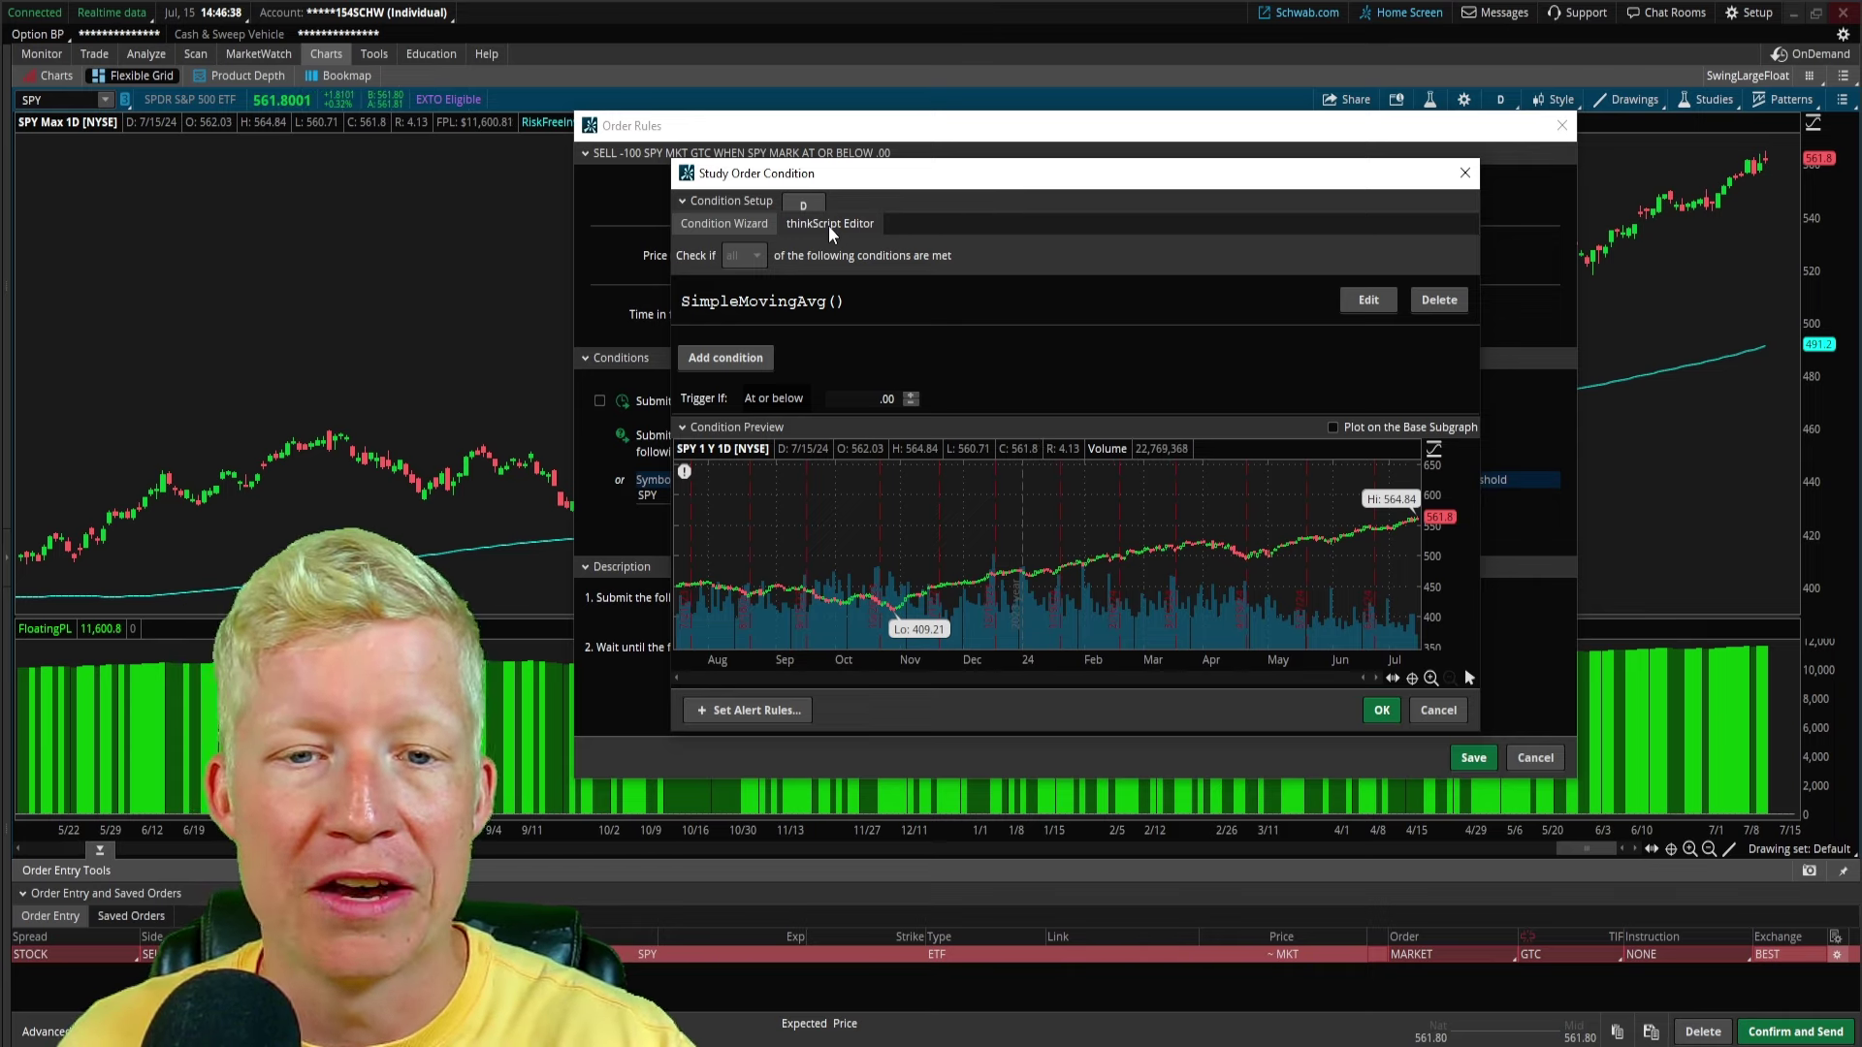
# Step: In the thinkScript Editor, replace SimpleMovingAvg() with 'close < simplemovingavg(length = 200)'
pyautogui.click(829, 225)
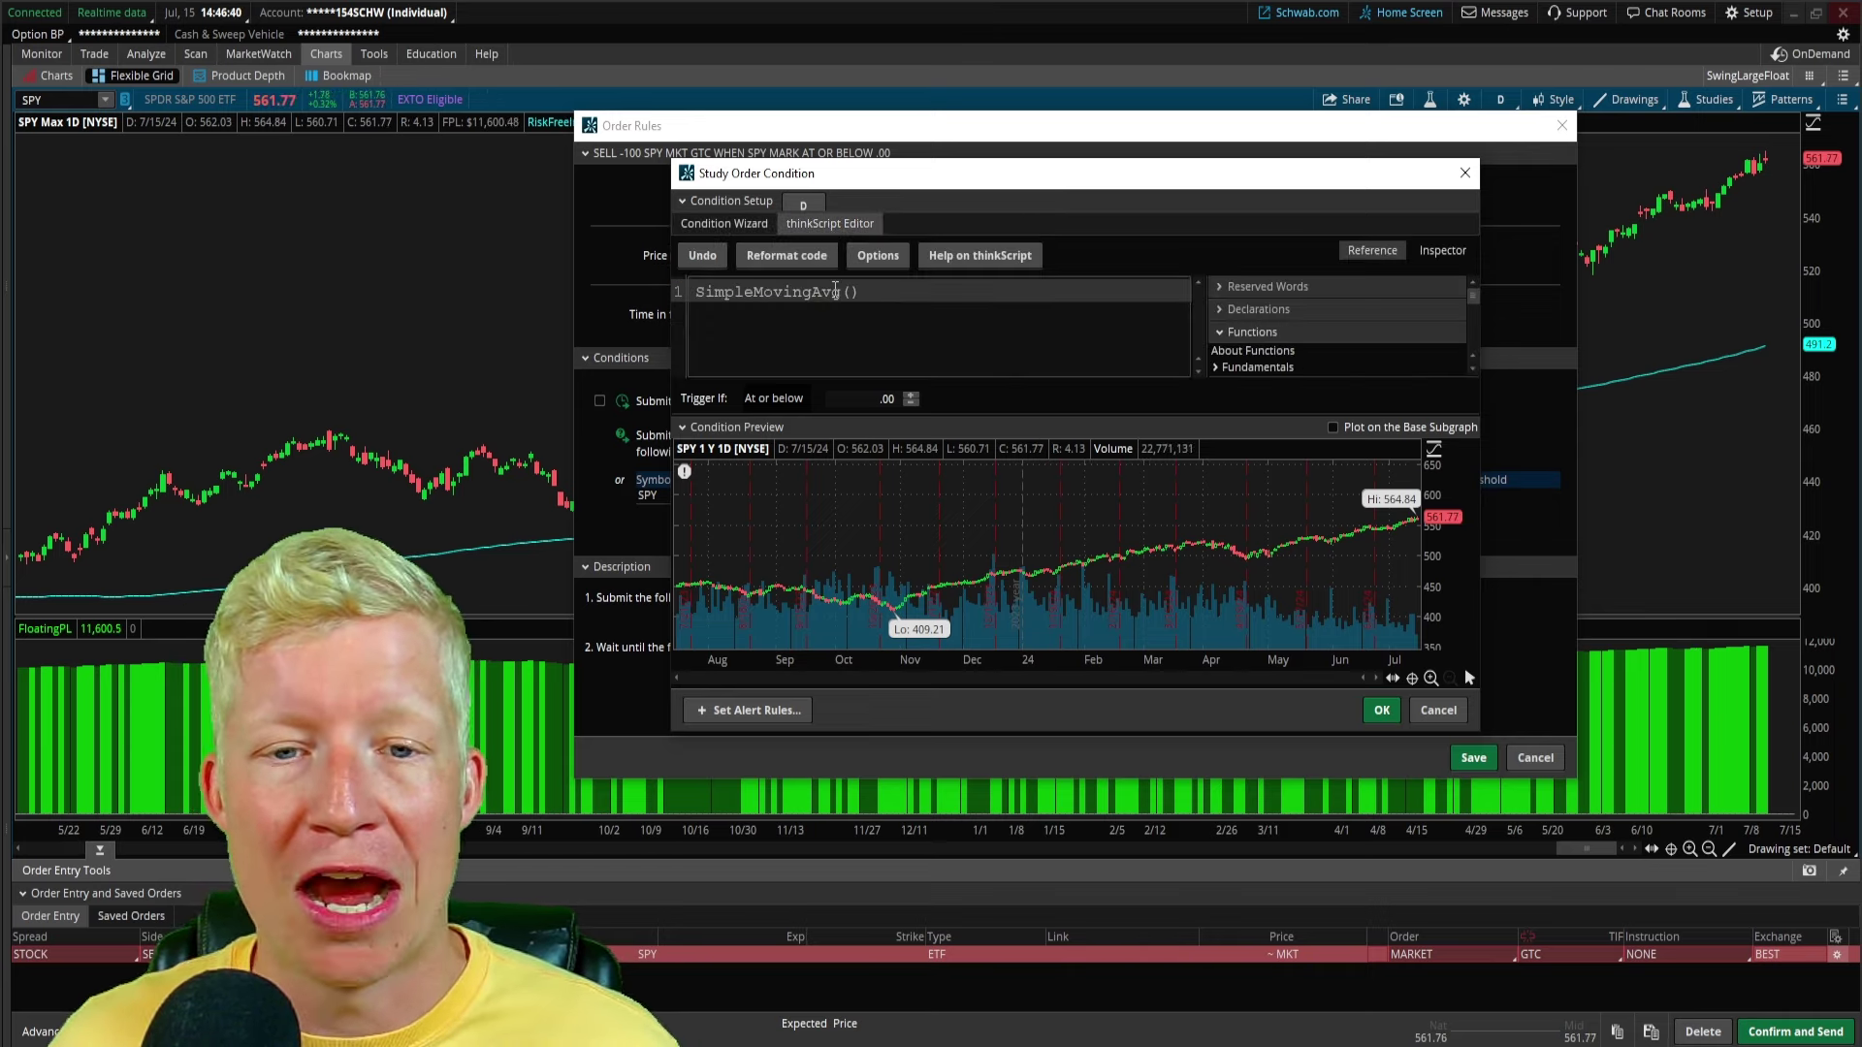
pyautogui.moveTo(859, 291); pyautogui.dragTo(697, 289)
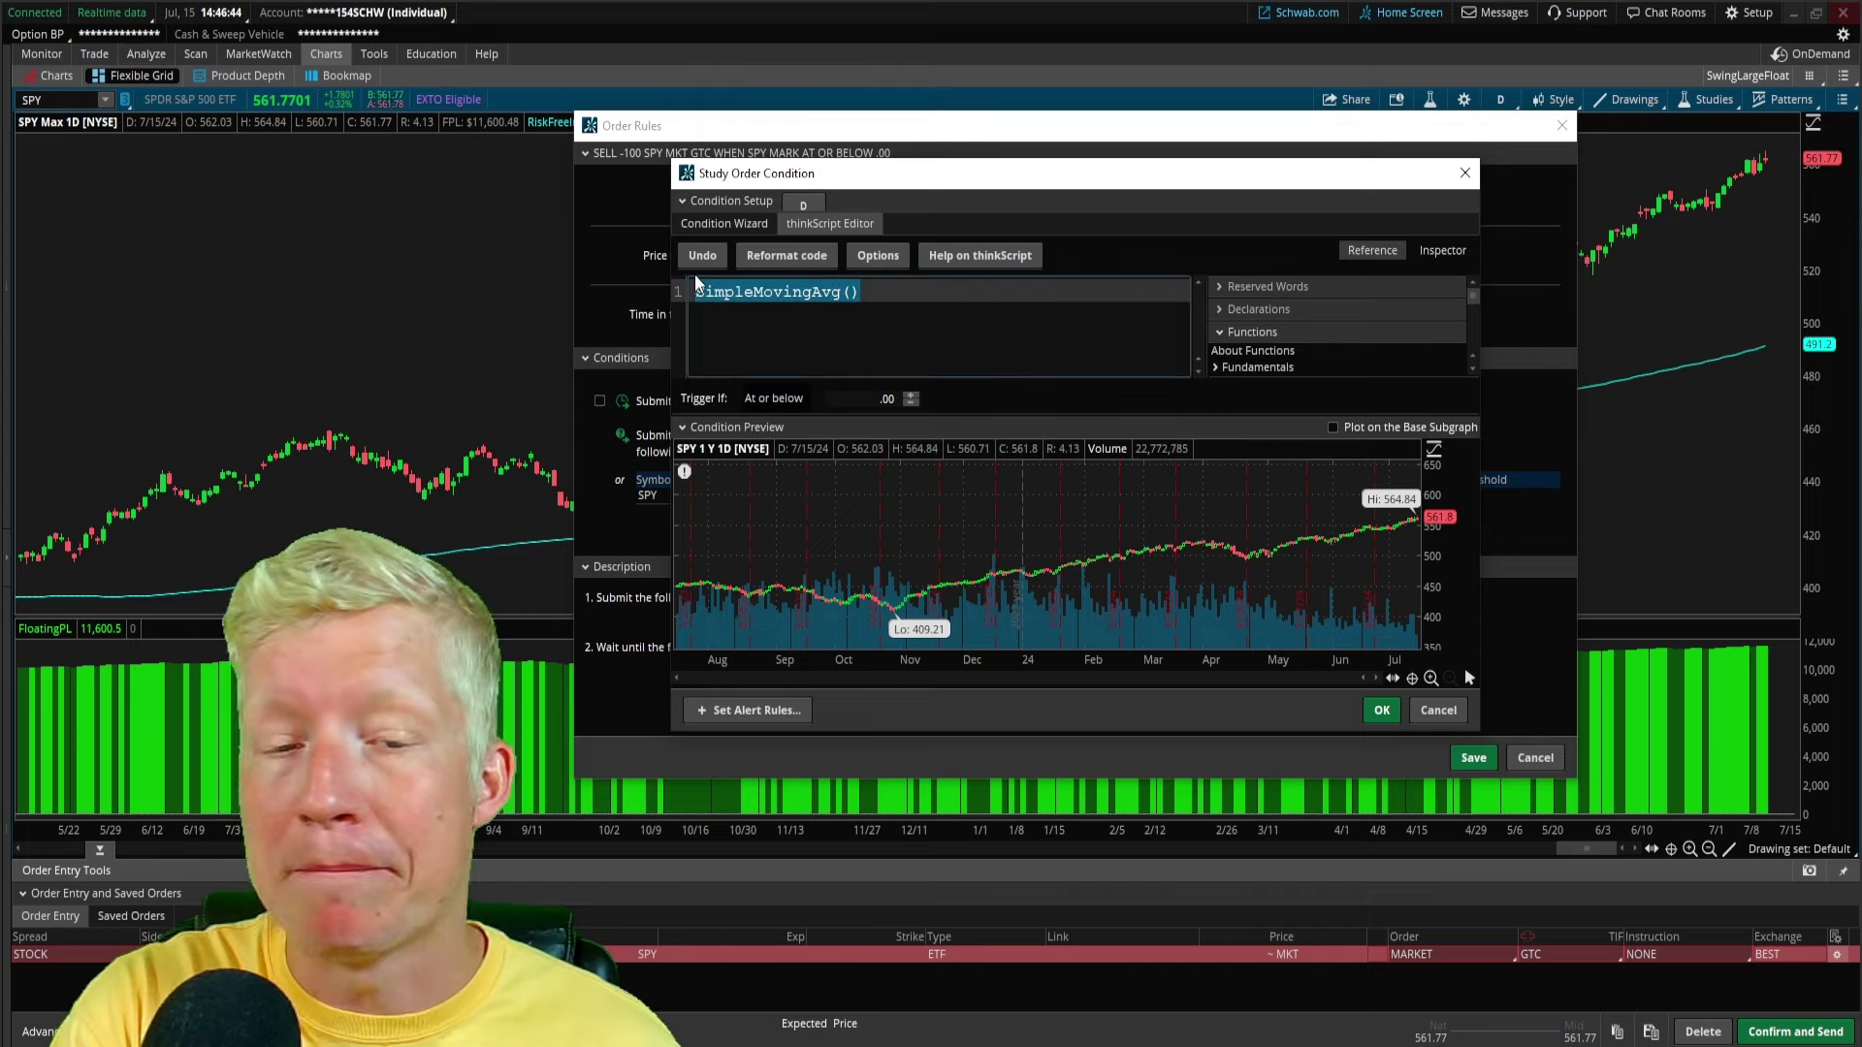
pyautogui.write('close <')
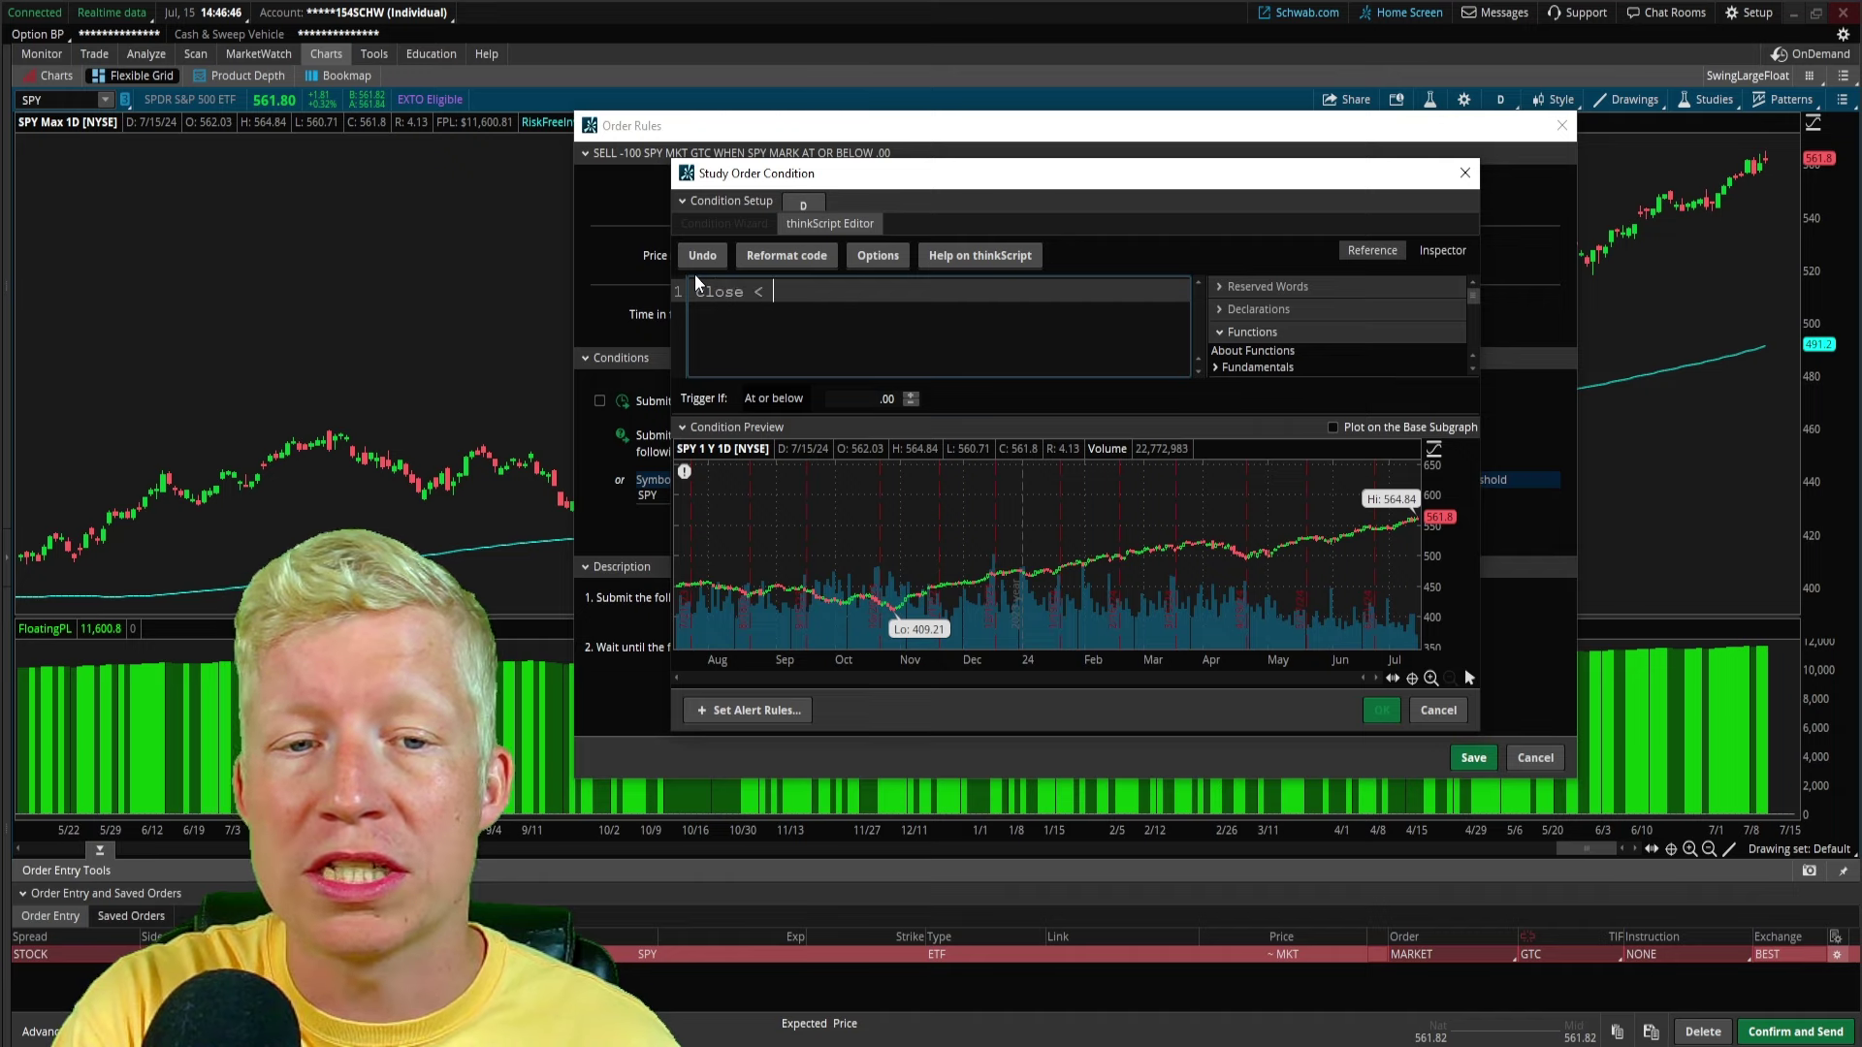
pyautogui.write(' simplemovingavg(length = 200)')
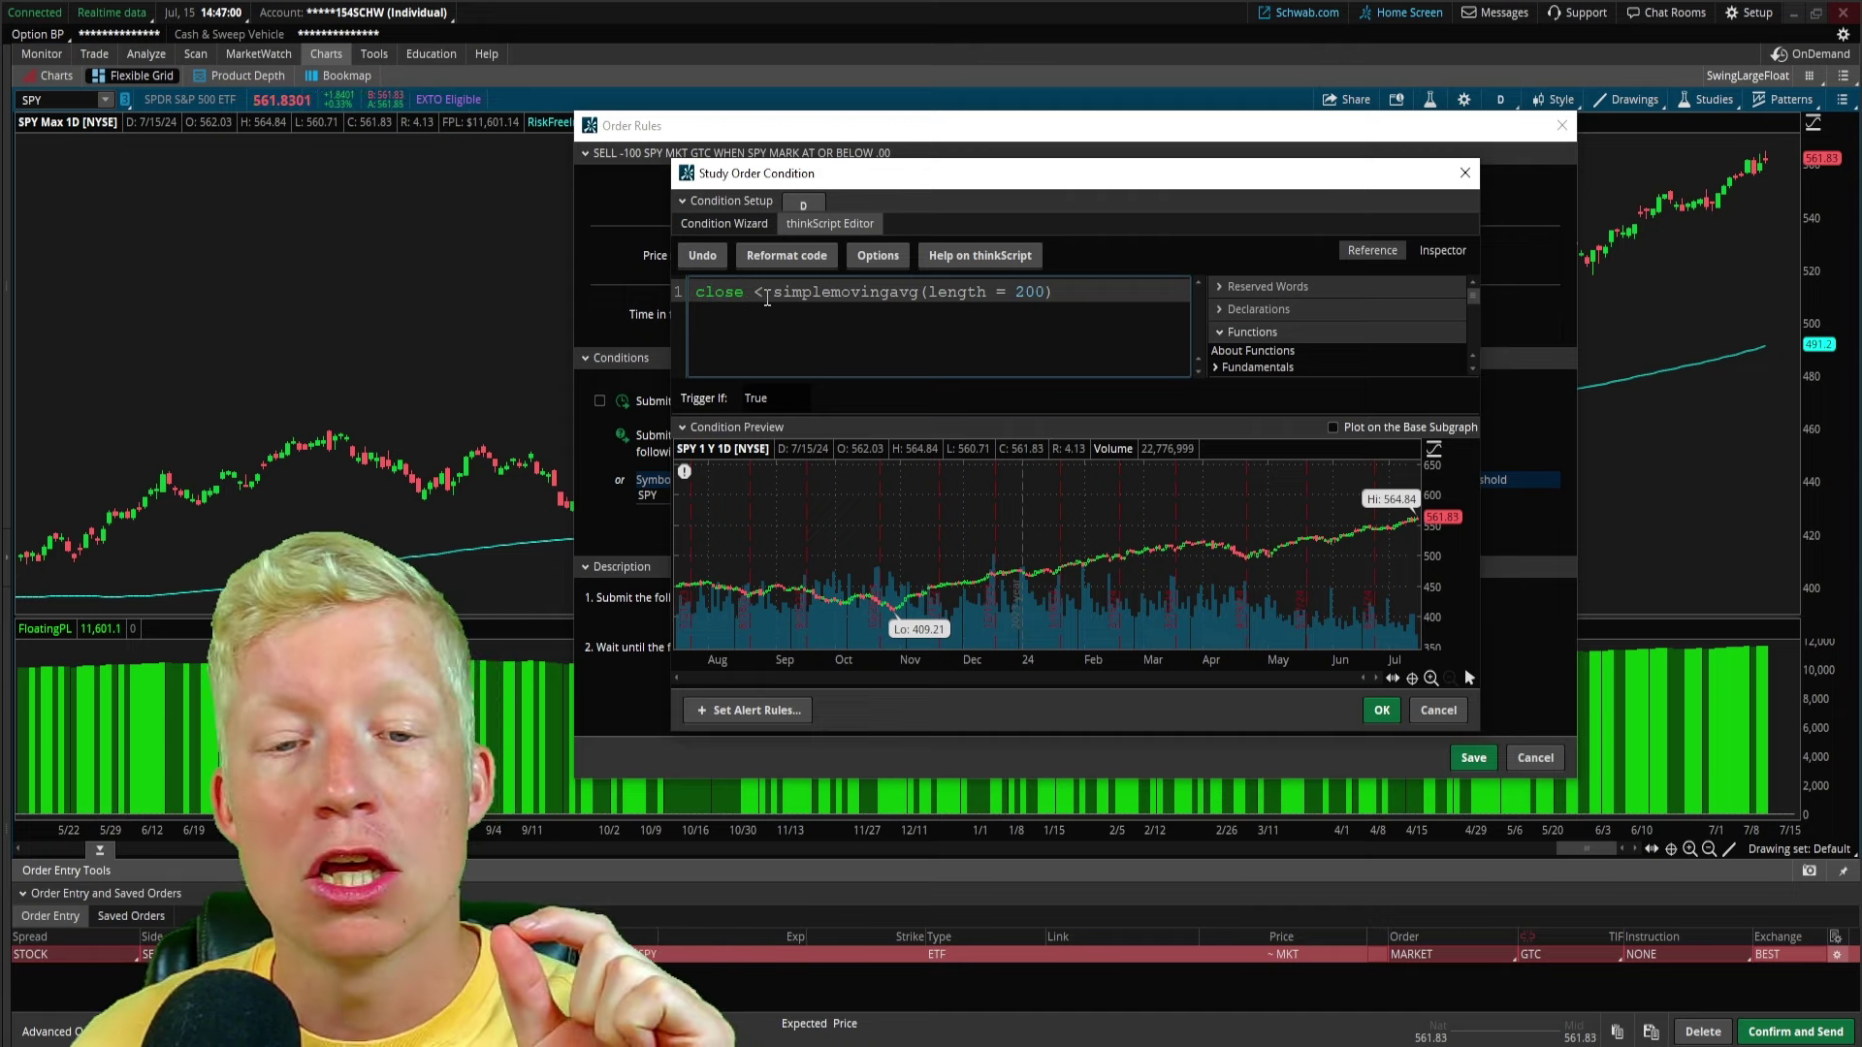
# Step: Accept the close-below-200-SMA study condition with OK
pyautogui.click(1384, 712)
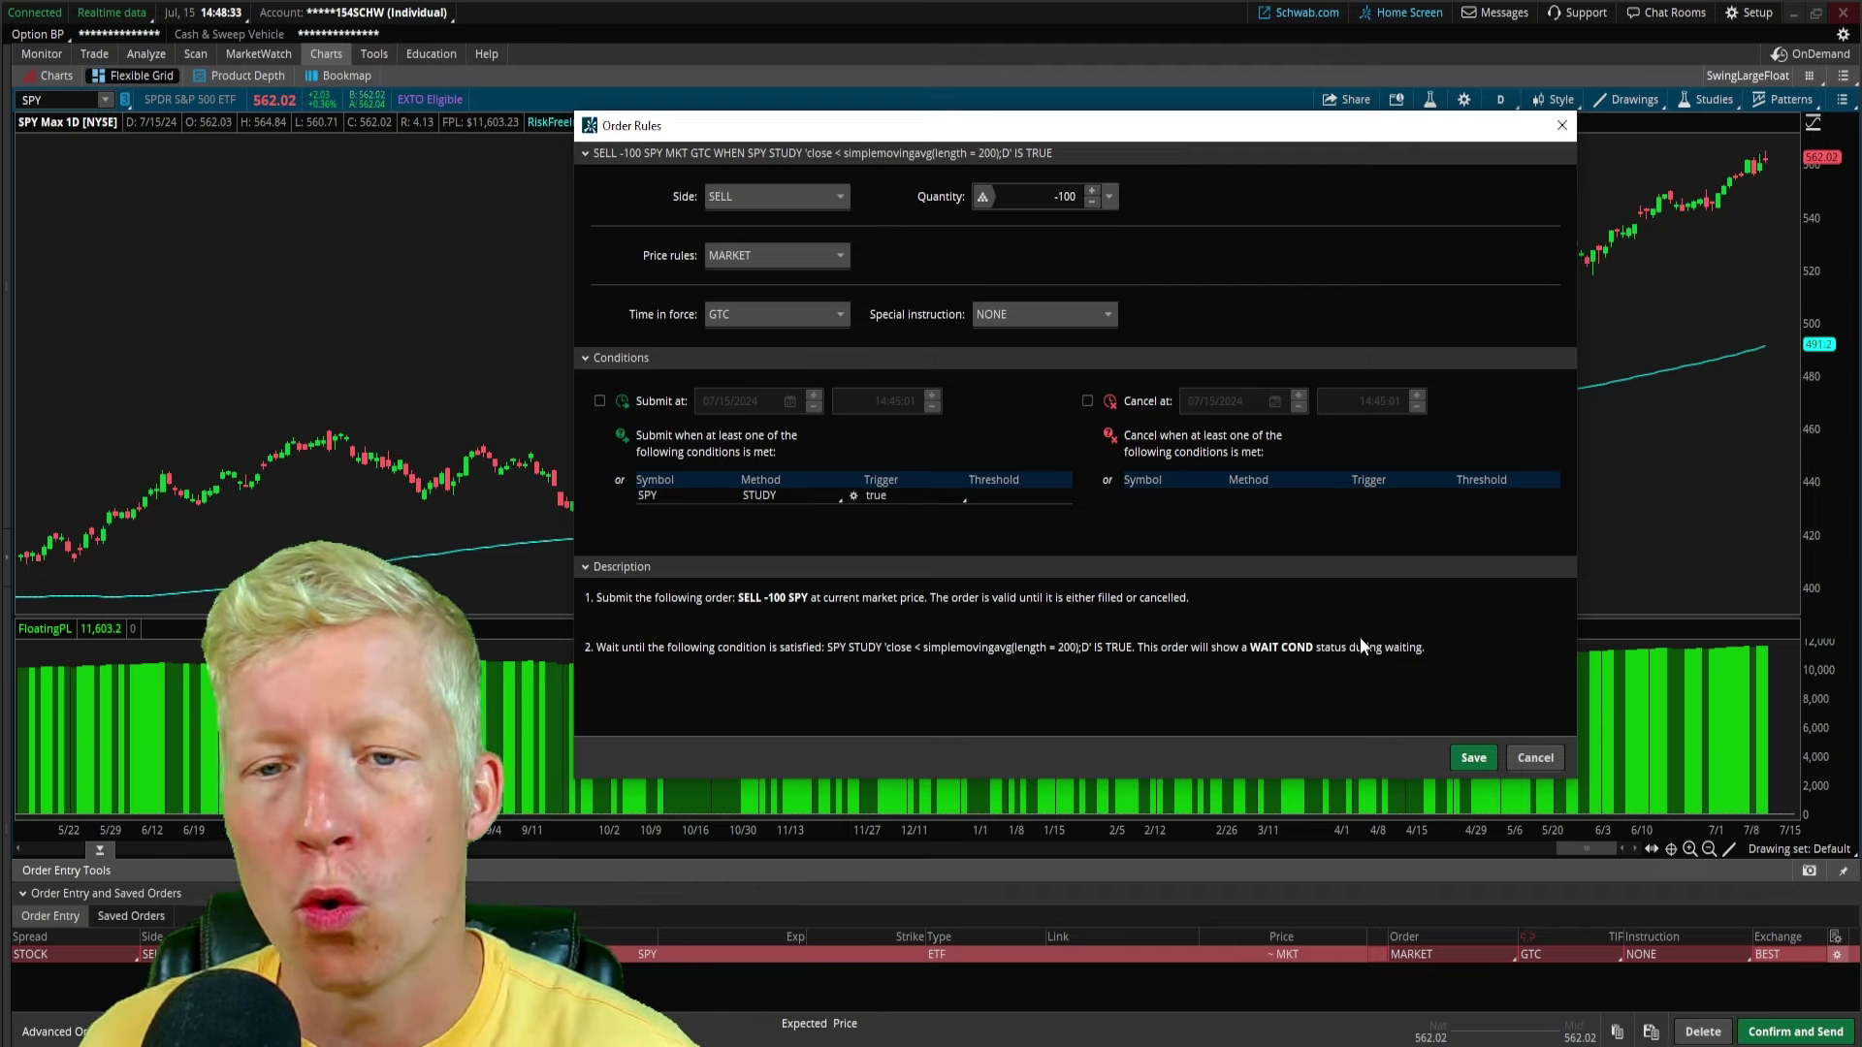
# Step: Cancel Order Rules without saving and zoom the SPY chart out to full history
pyautogui.click(1532, 758)
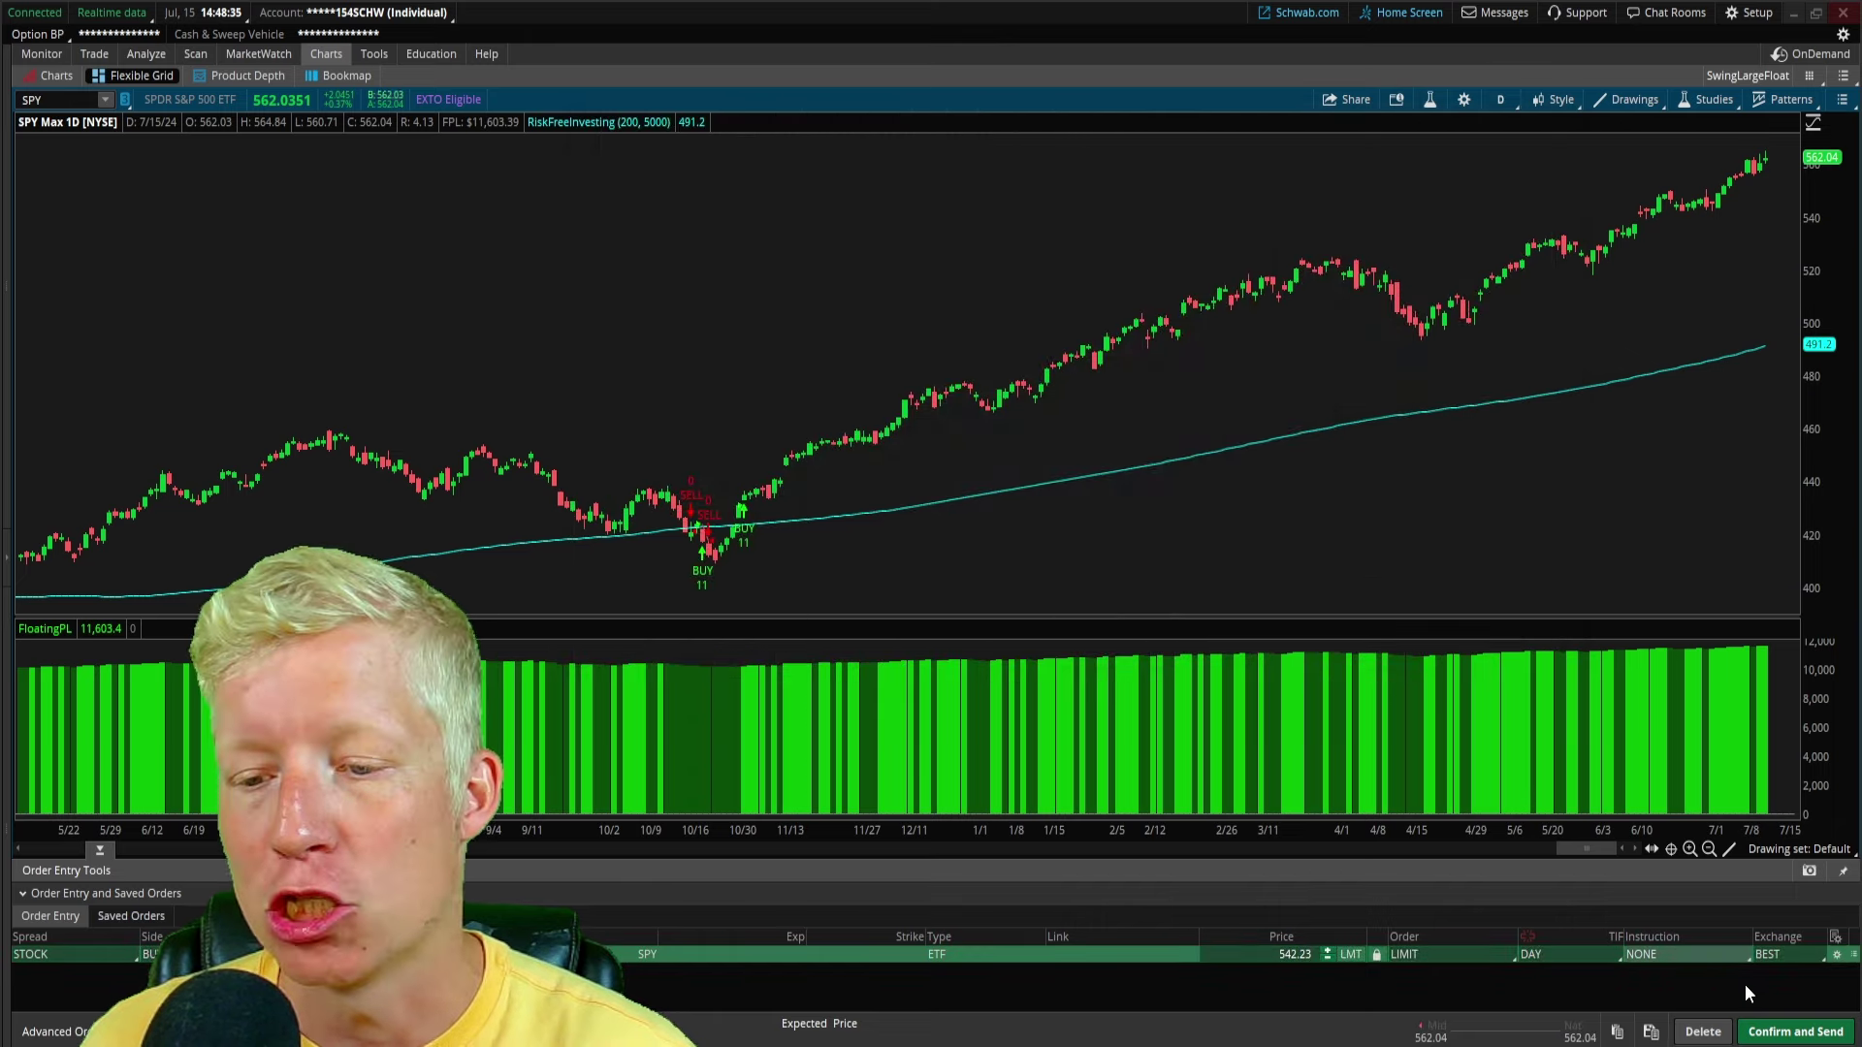
pyautogui.click(1703, 851)
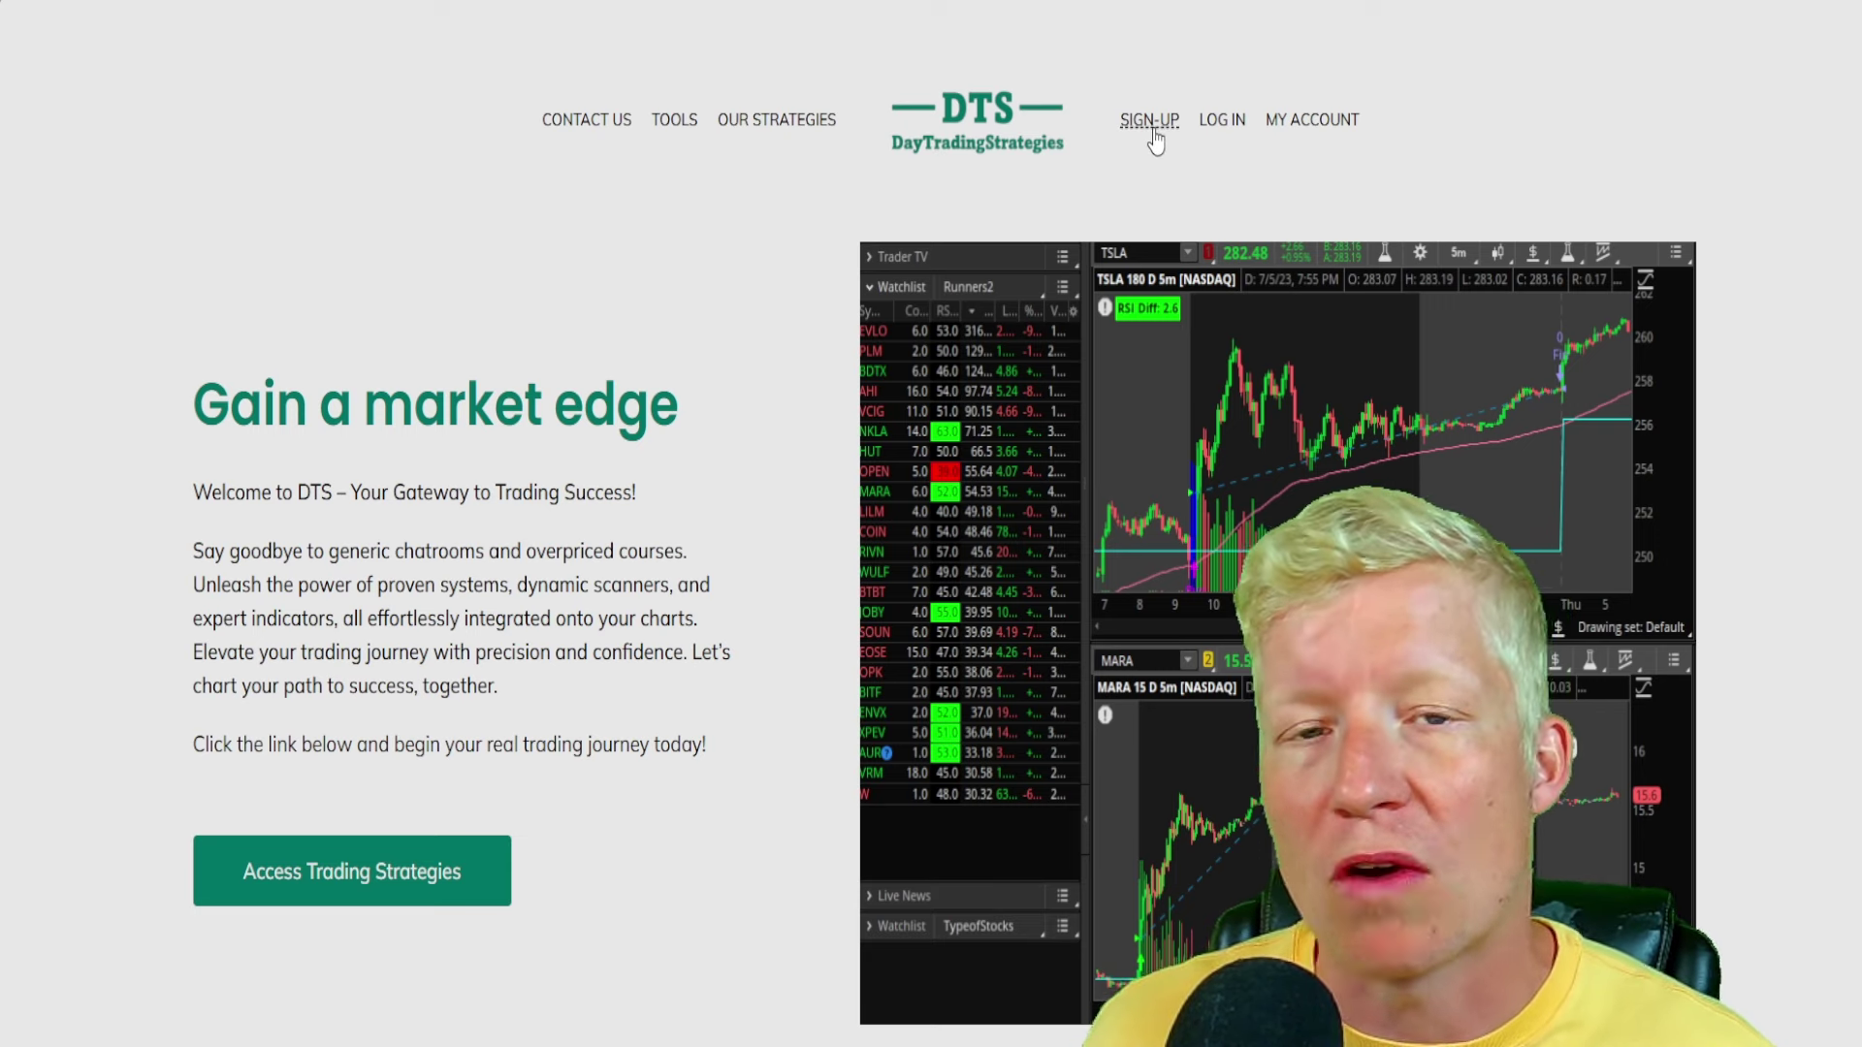
# Step: Go to the SIGN-UP checkout and apply coupon code 'end' for $14.99 first 31 days
pyautogui.click(1153, 134)
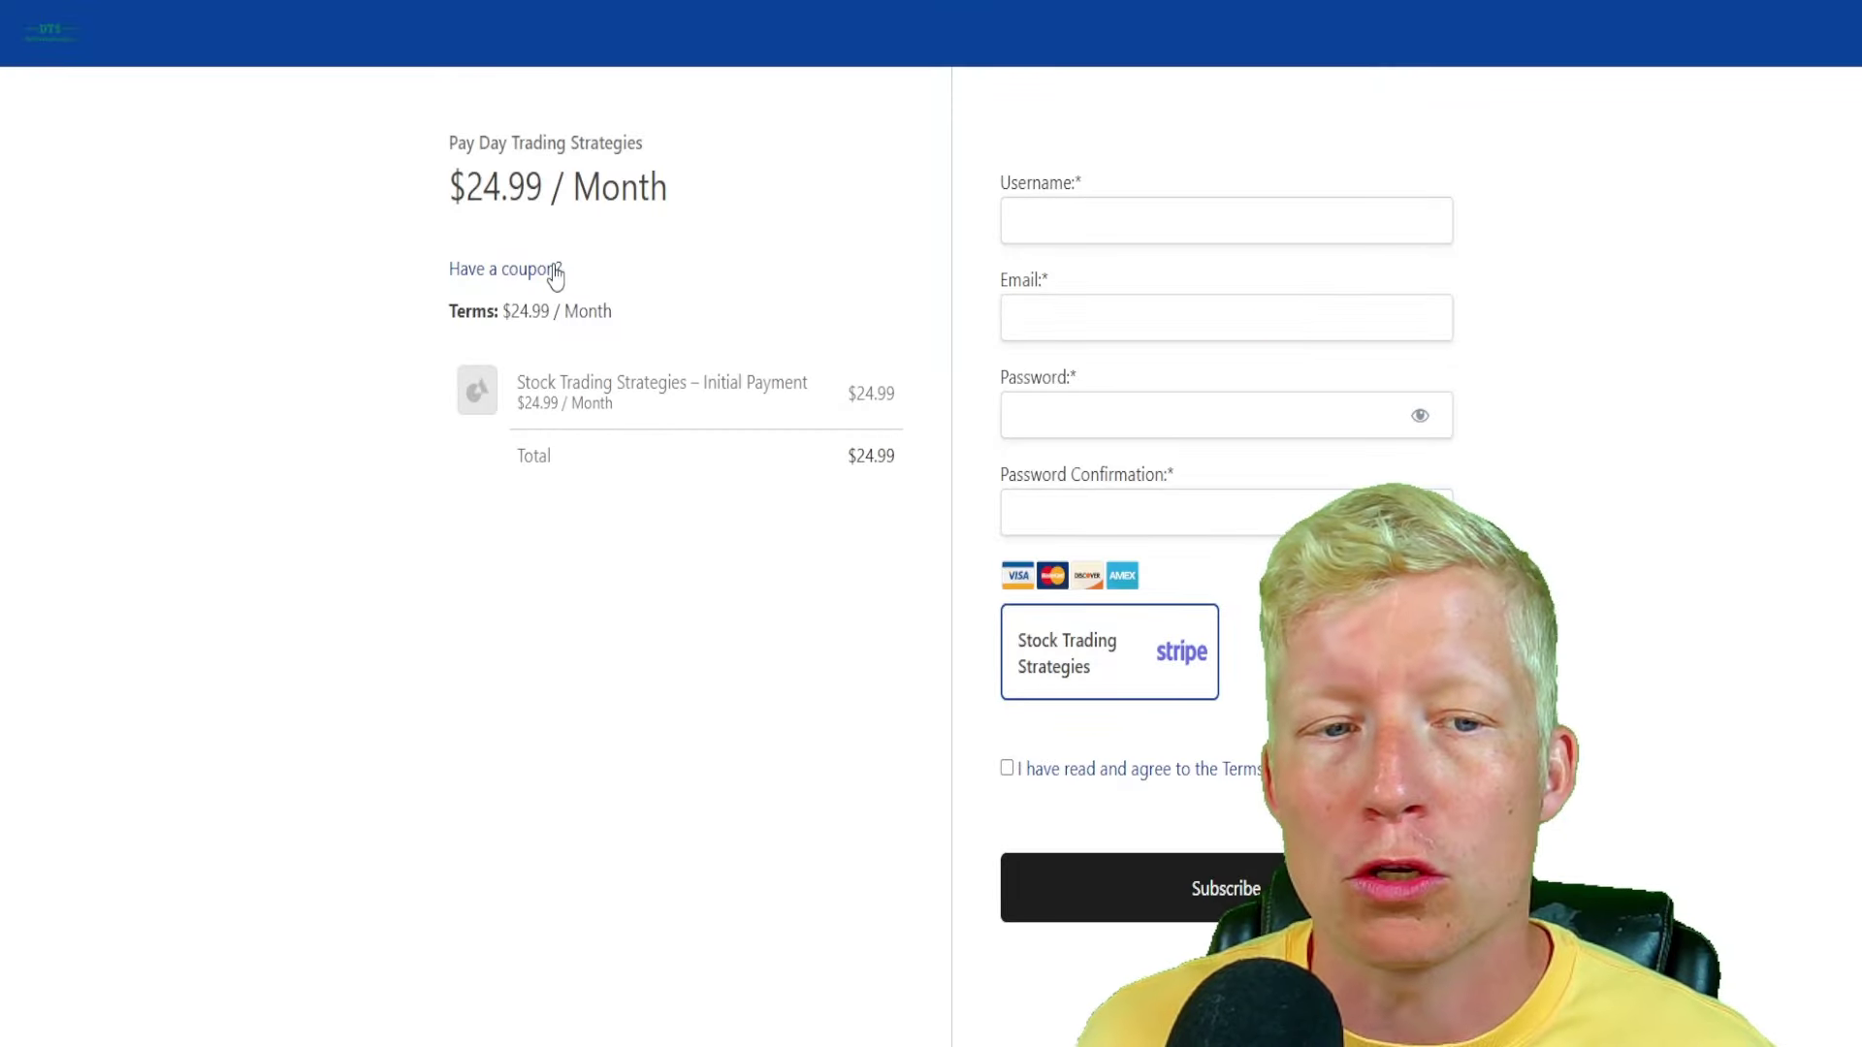
pyautogui.click(552, 272)
pyautogui.write('end')
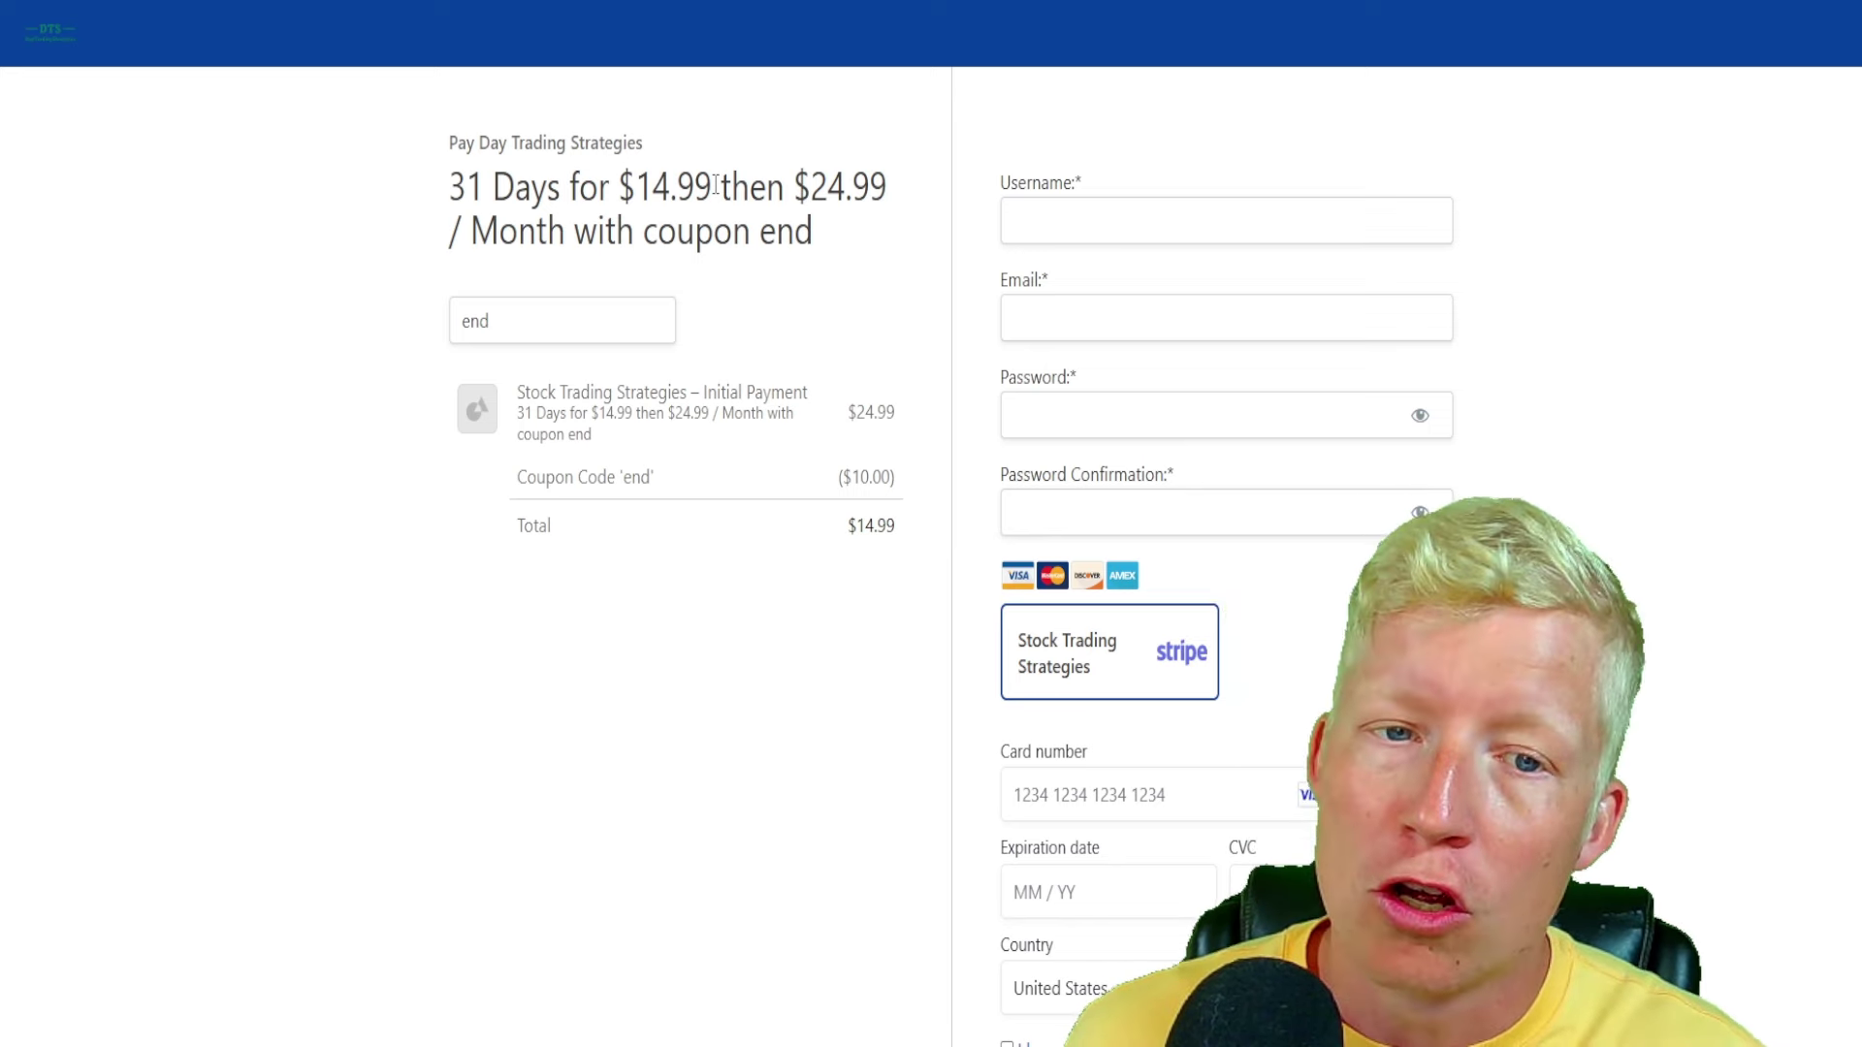
# Step: Return to the DayTradingStrategies home page via the DTS logo
pyautogui.click(44, 32)
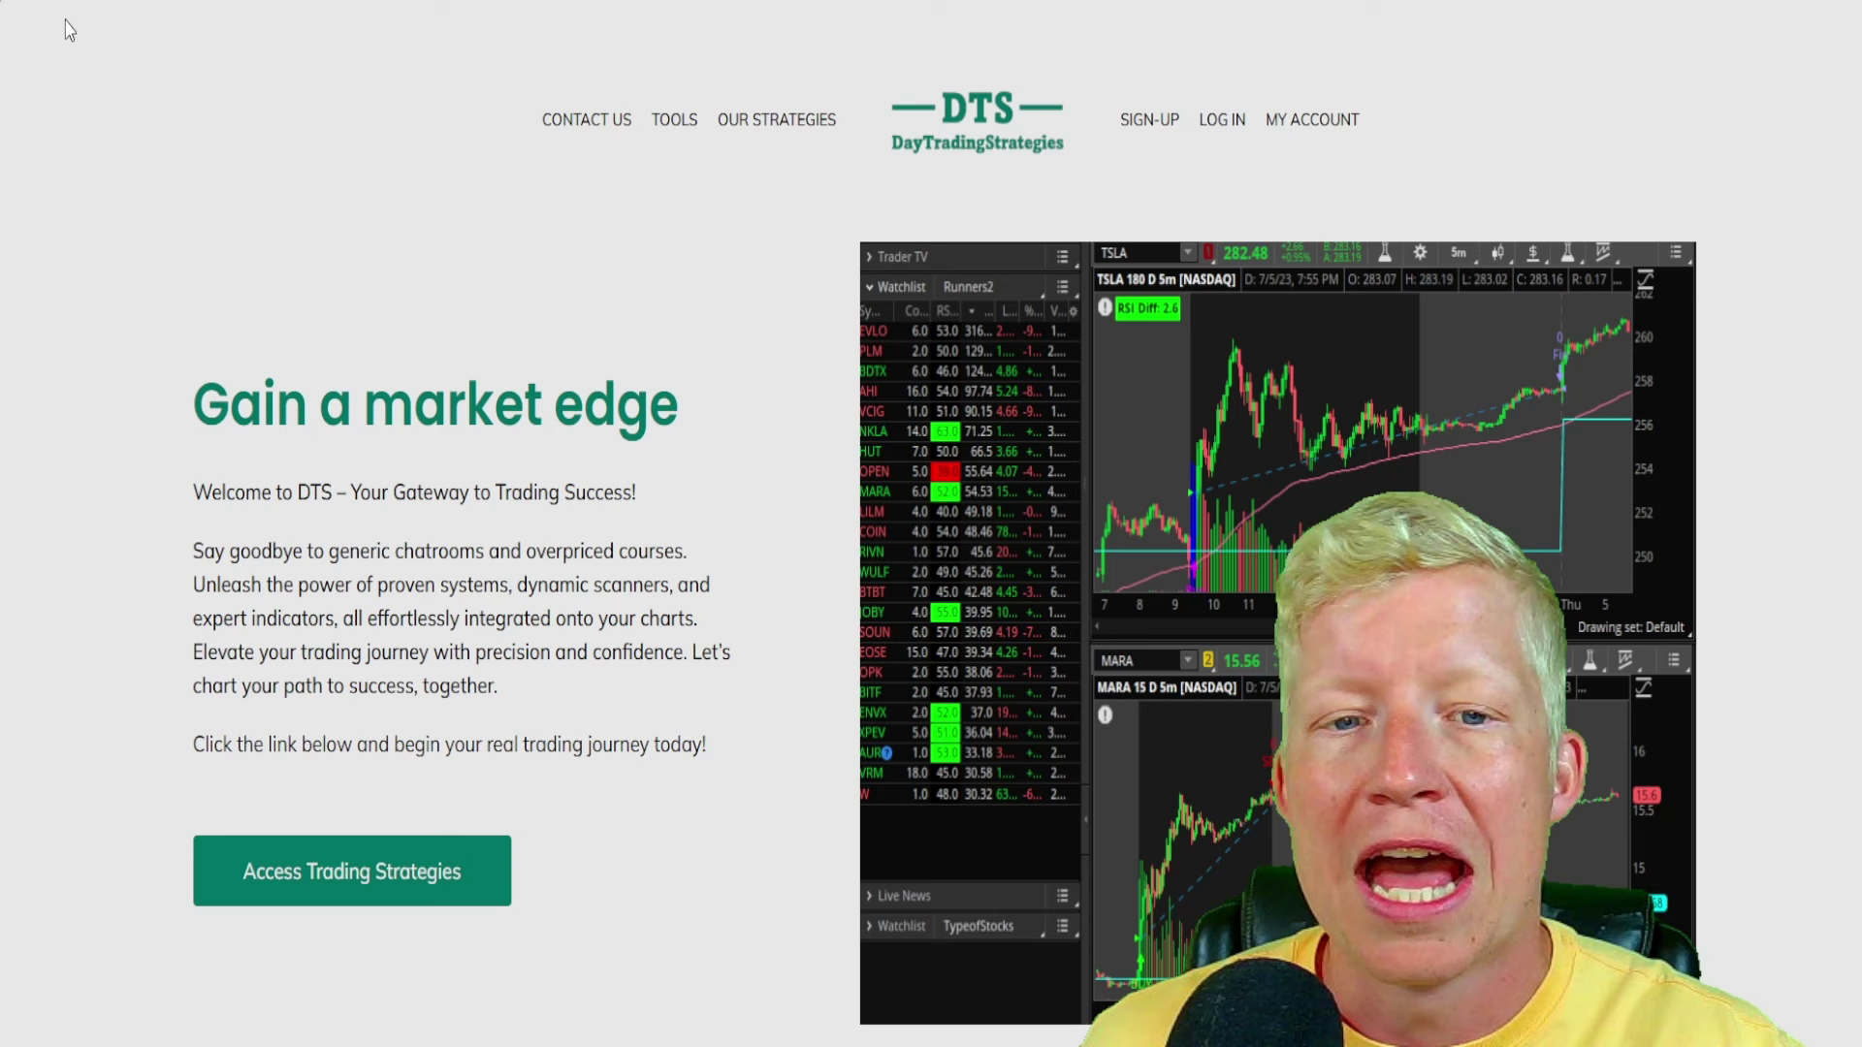